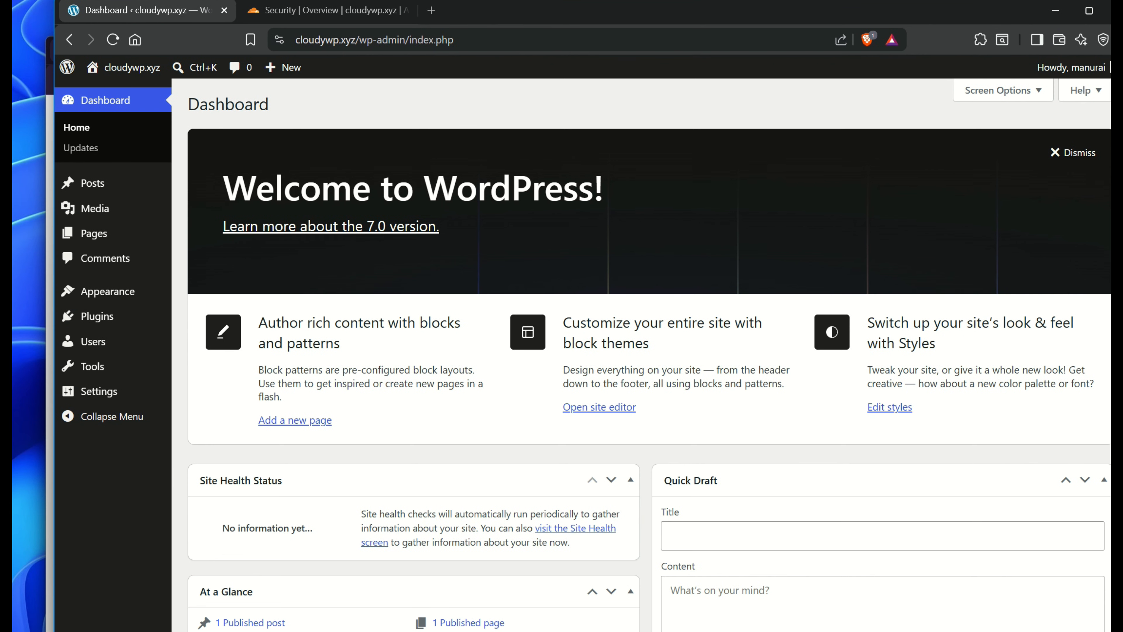
Search plugins for 'smtp', then install and activate WP Mail SMTP
left_click(97, 316)
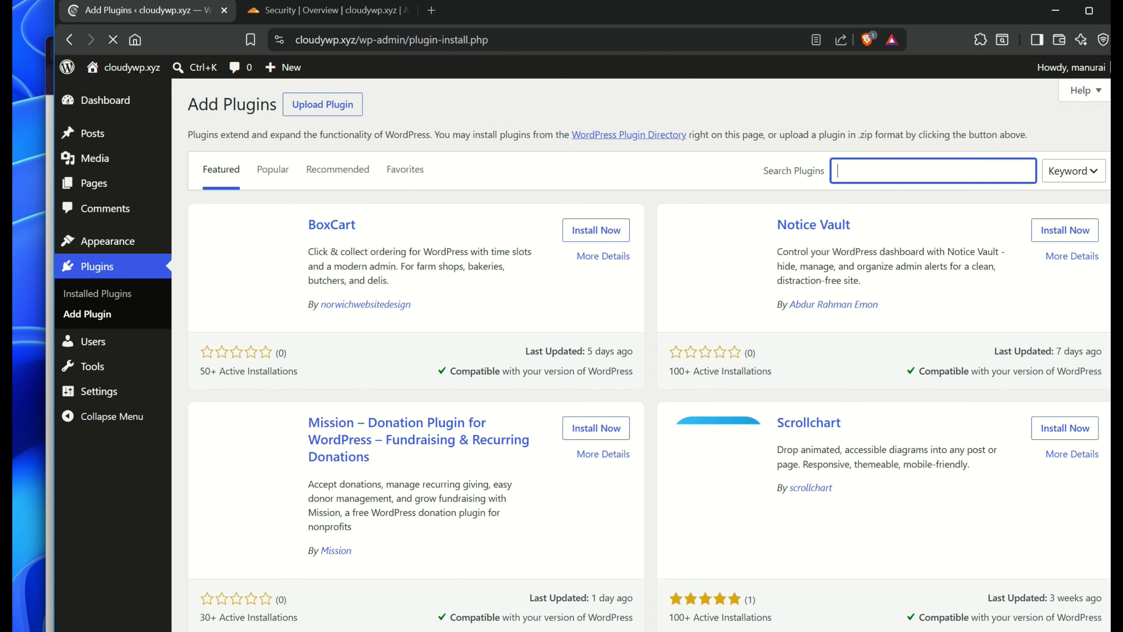
type("smtp")
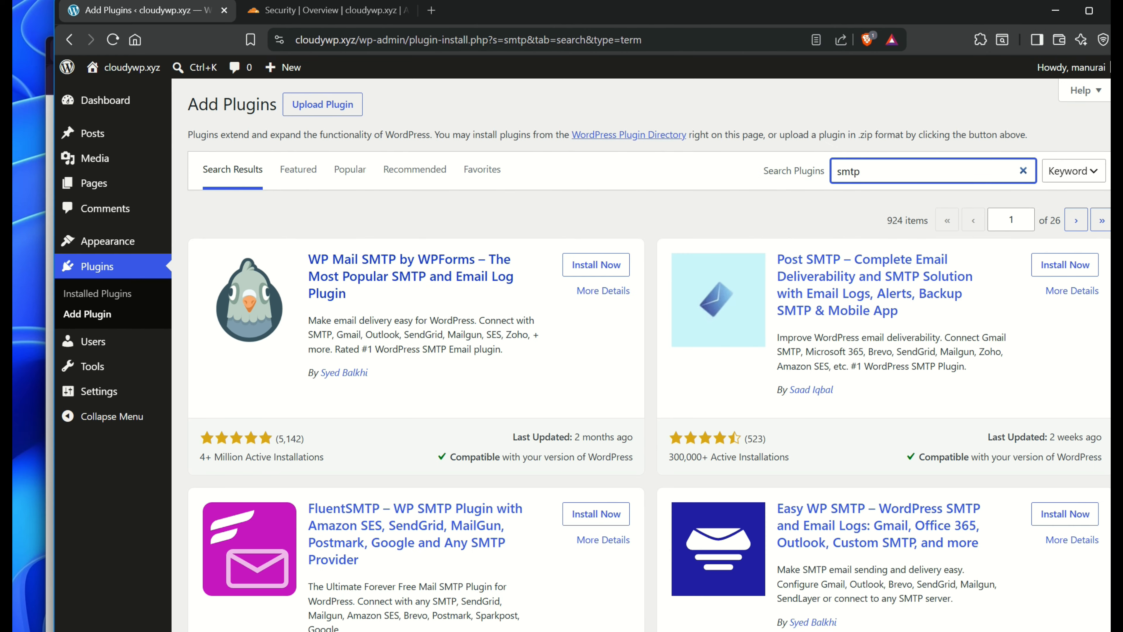
left_click(596, 264)
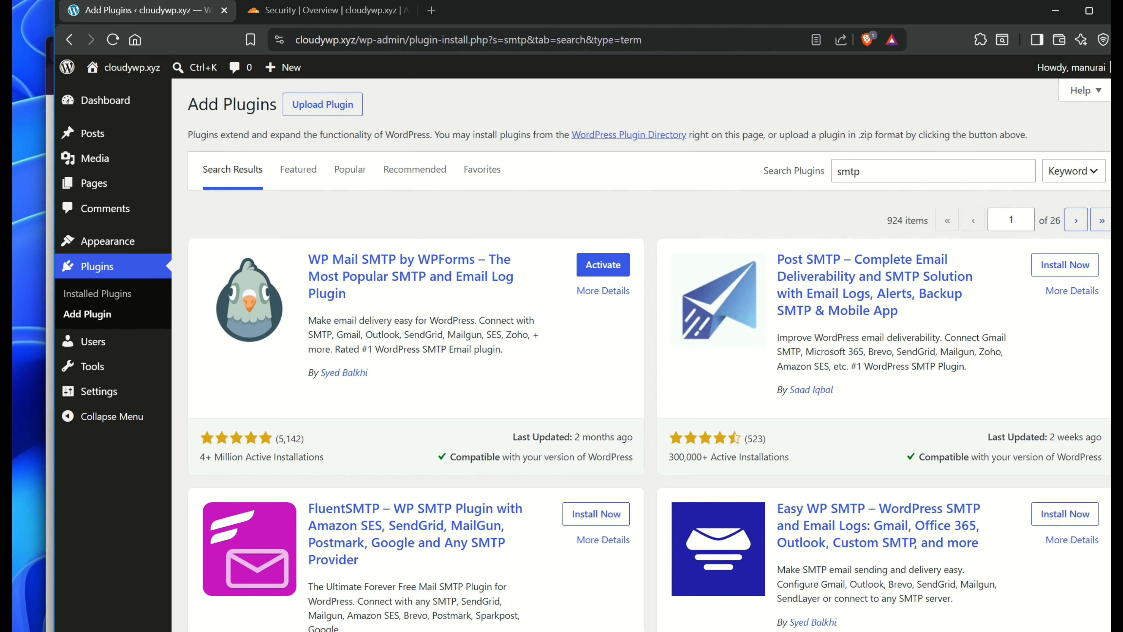
left_click(603, 265)
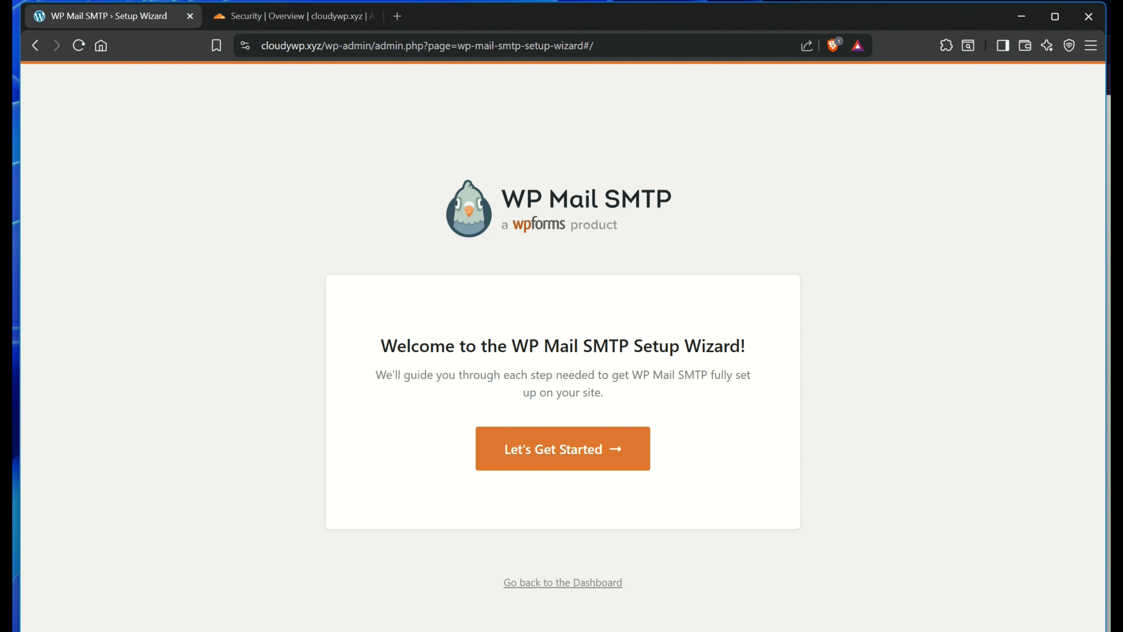
Launch the setup wizard and select Brevo as the SMTP mailer
left_click(563, 449)
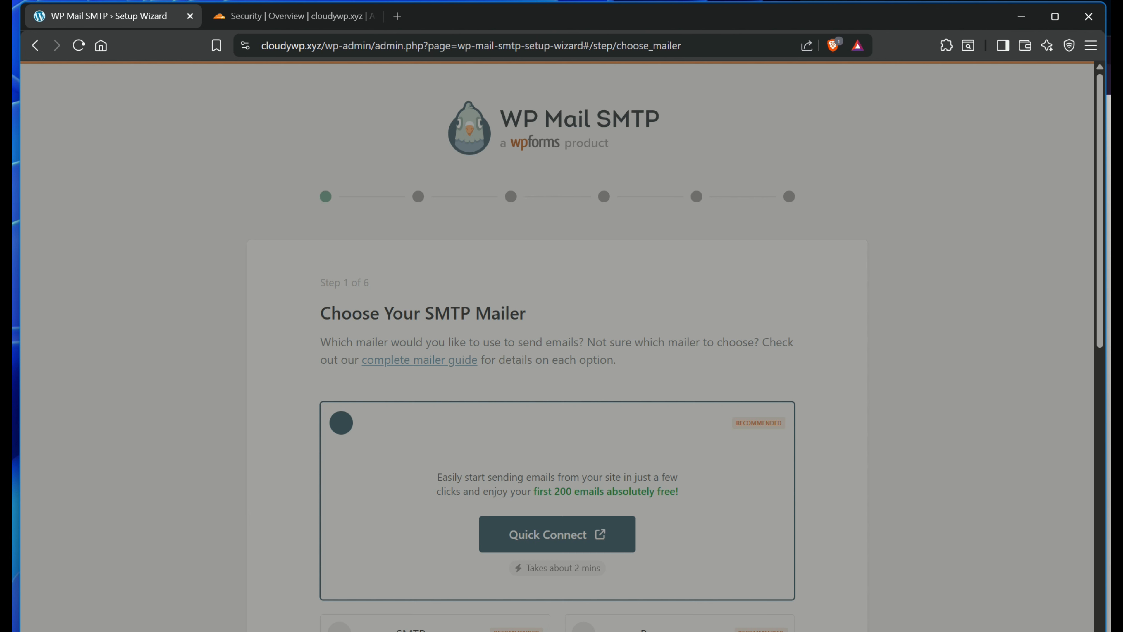
scroll(557, 345, "down", 2)
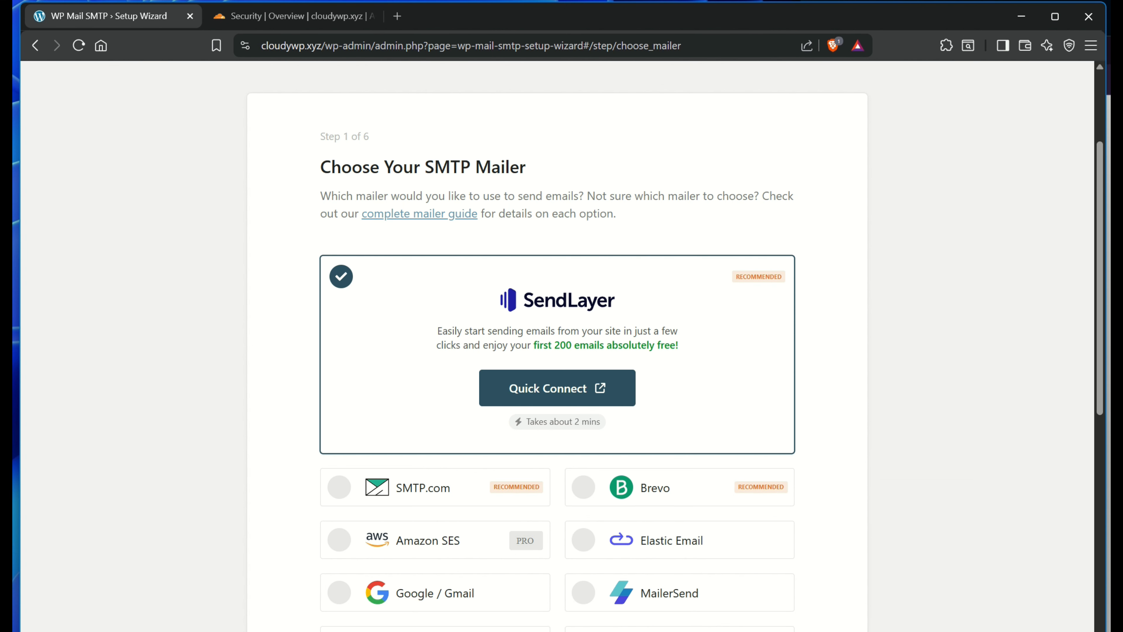
scroll(557, 345, "down", 2)
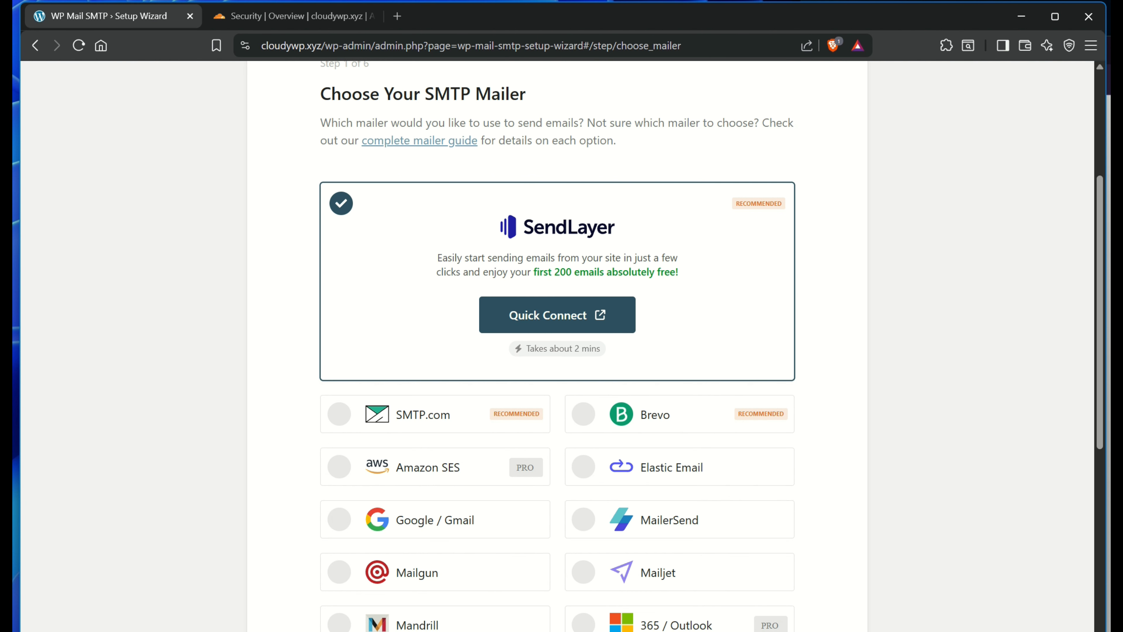
left_click(672, 420)
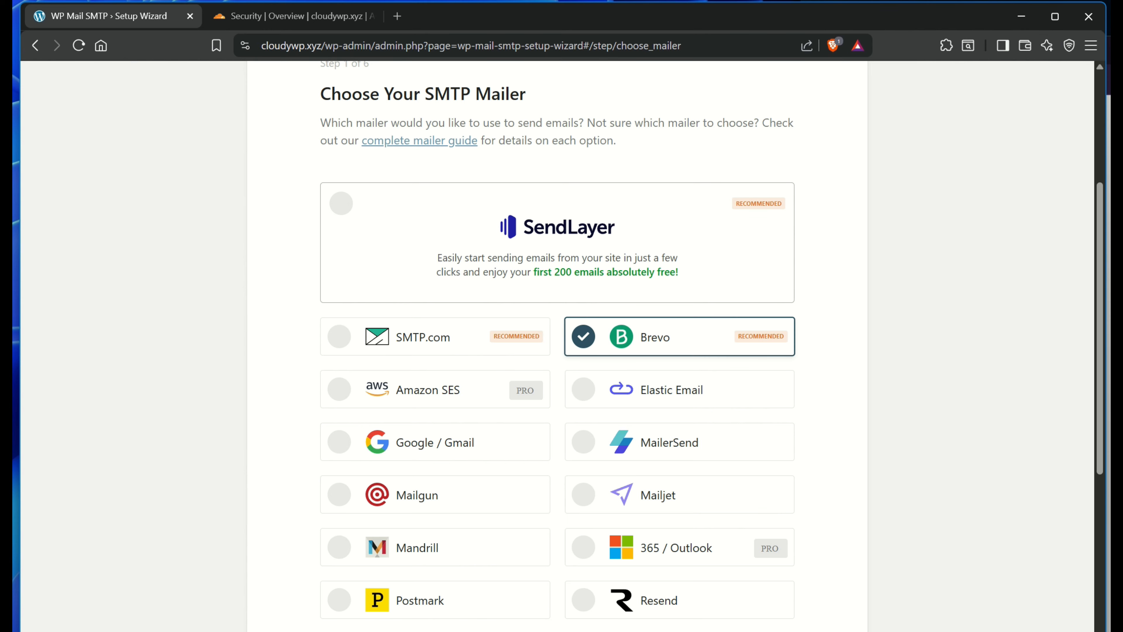
Save the Brevo mailer choice and follow the link to create a Brevo account
scroll(557, 345, "down", 2)
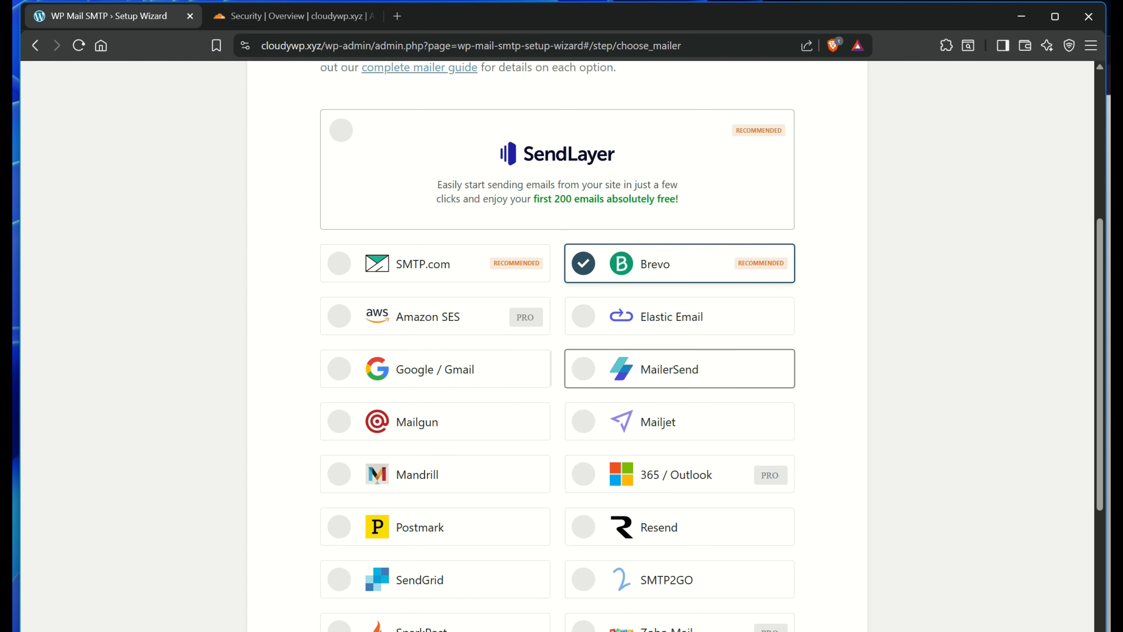
scroll(672, 370, "up", 2)
scroll(672, 337, "up", 6)
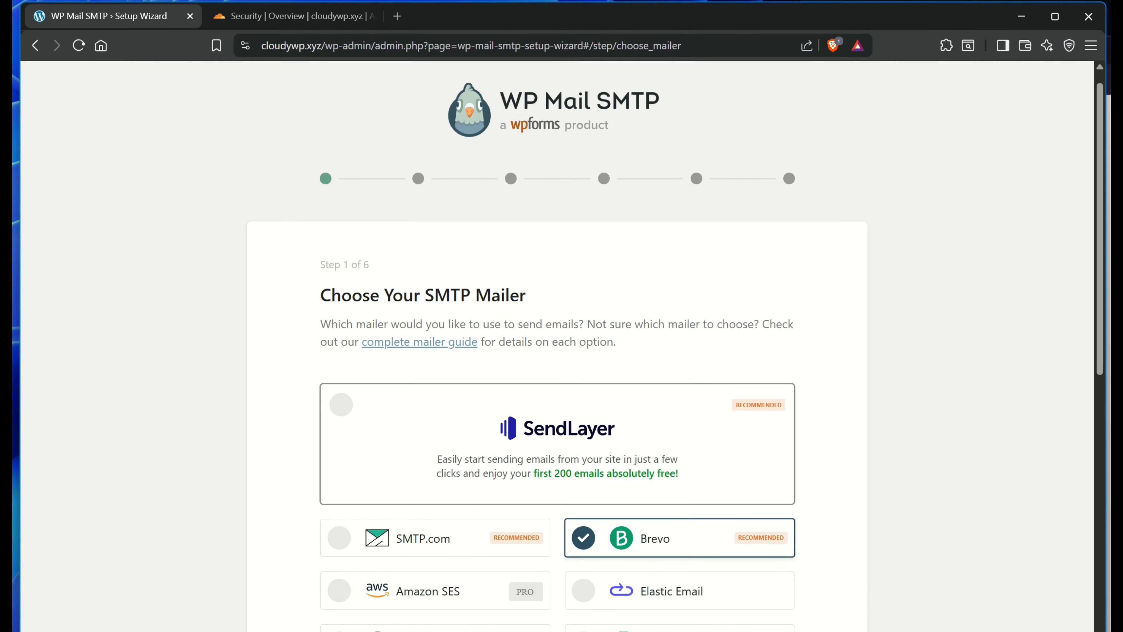
scroll(672, 337, "down", 8)
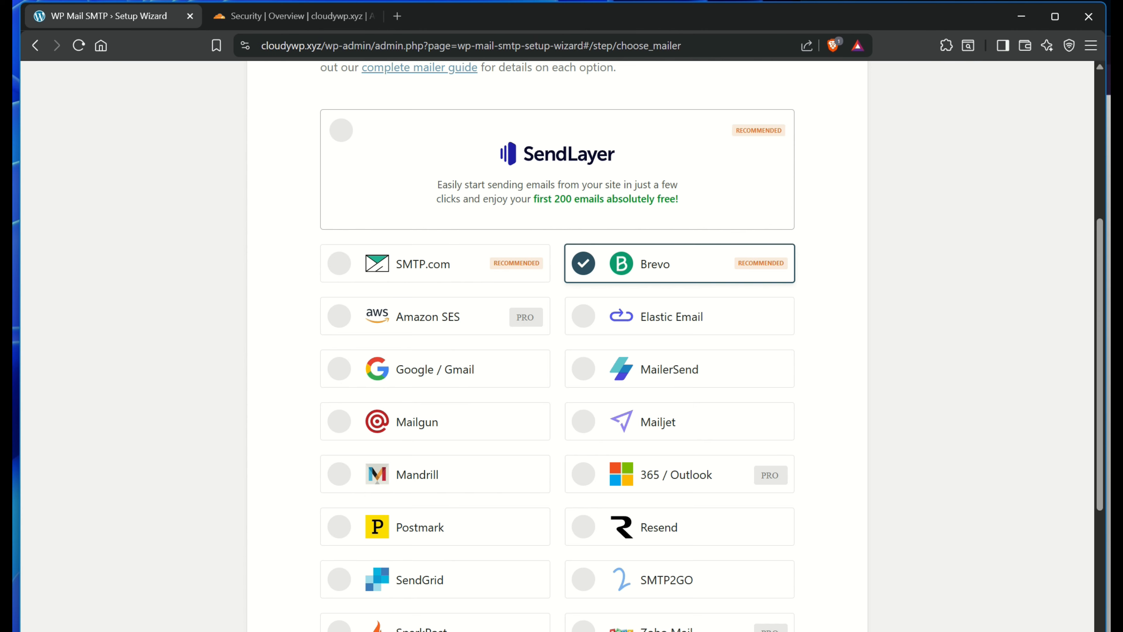
scroll(557, 345, "up", 8)
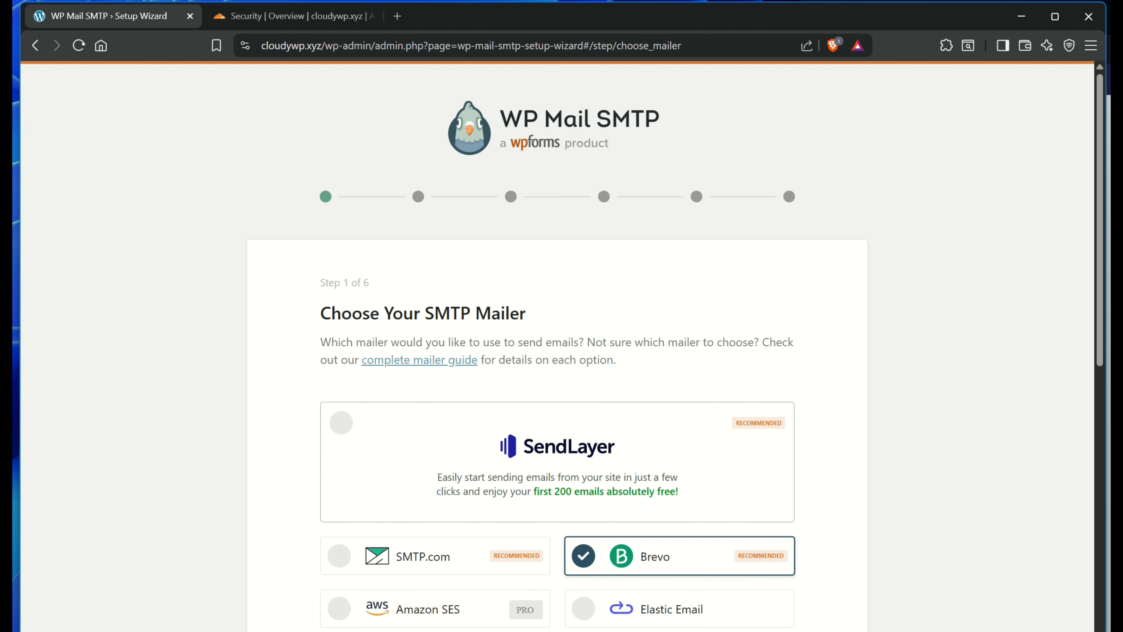
scroll(557, 345, "down", 13)
scroll(764, 553, "down", 2)
left_click(765, 524)
scroll(557, 345, "down", 5)
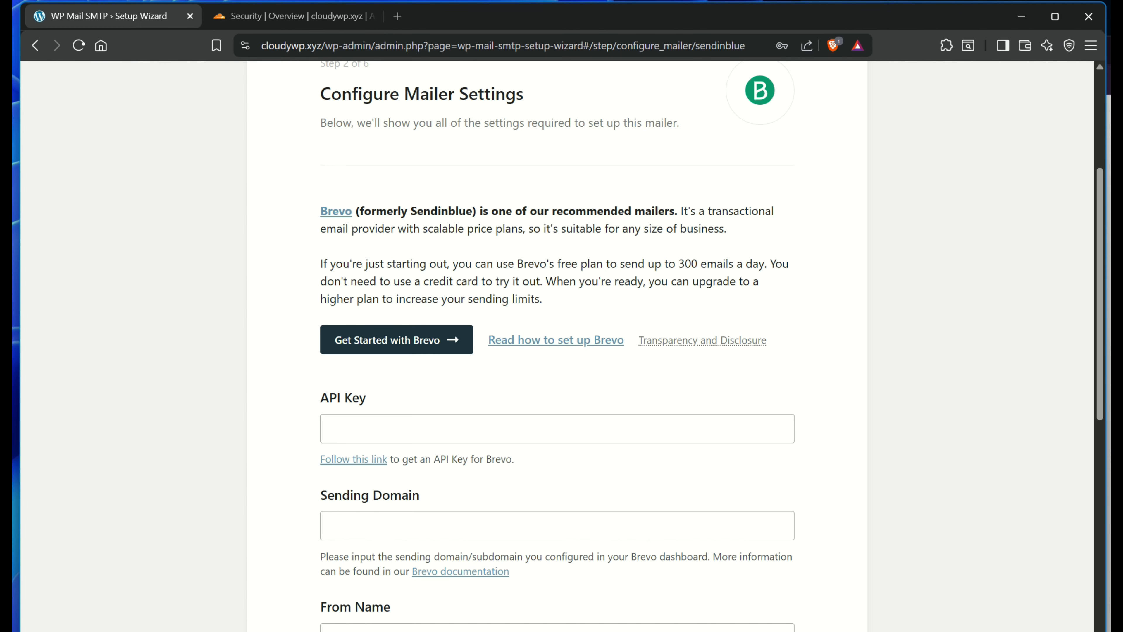
left_click(397, 339)
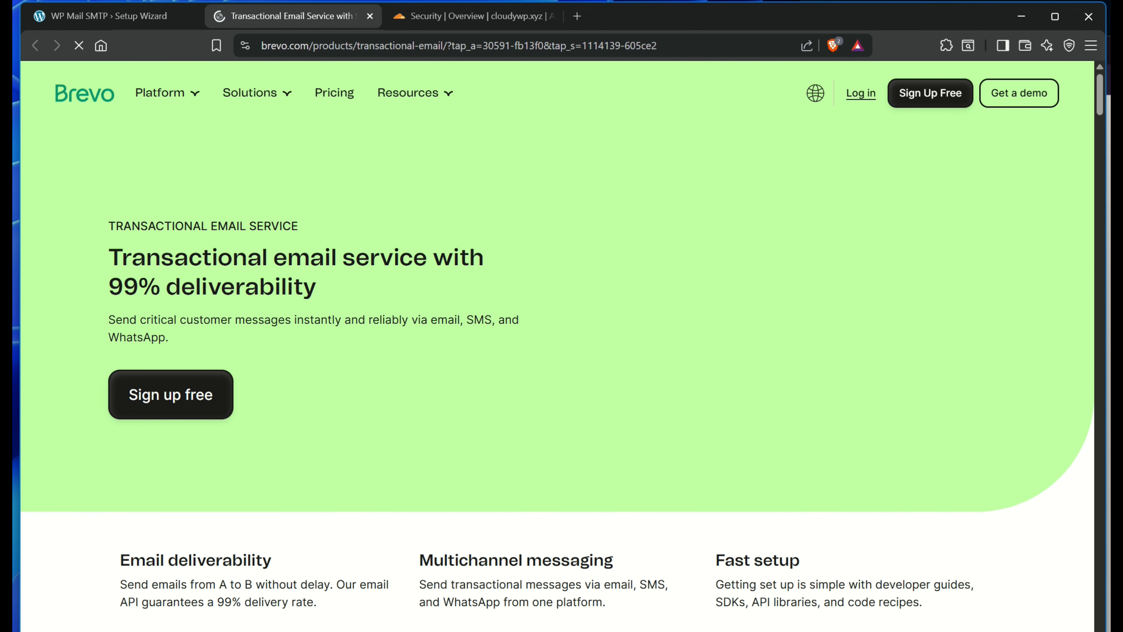
Go to Brevo's sign-up page and register a new account
mouse_move(414, 93)
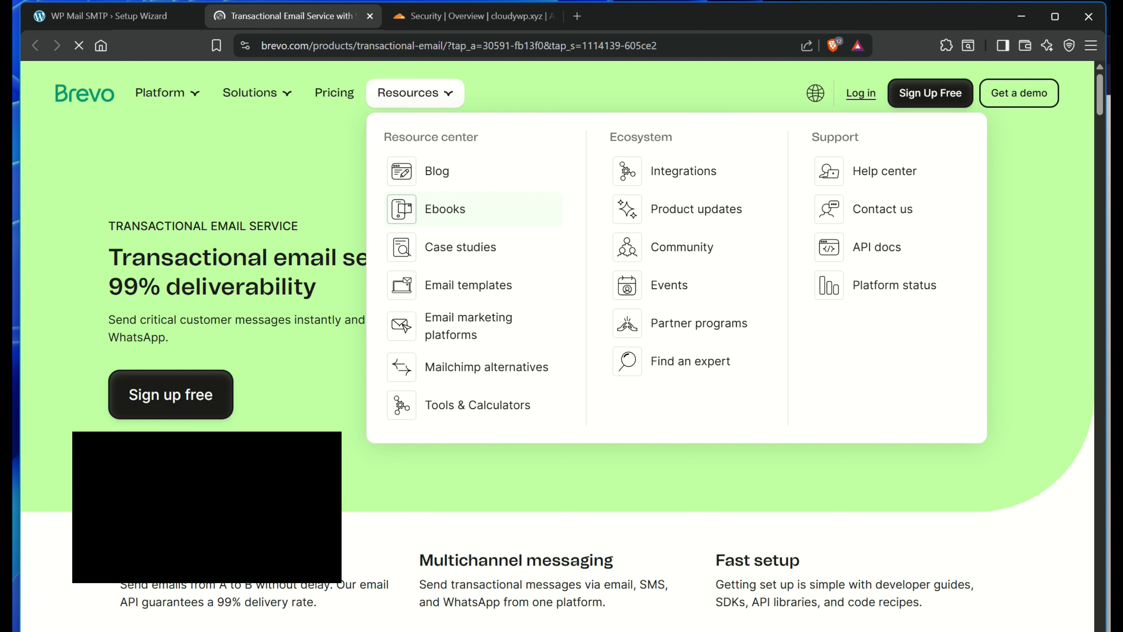
left_click(861, 93)
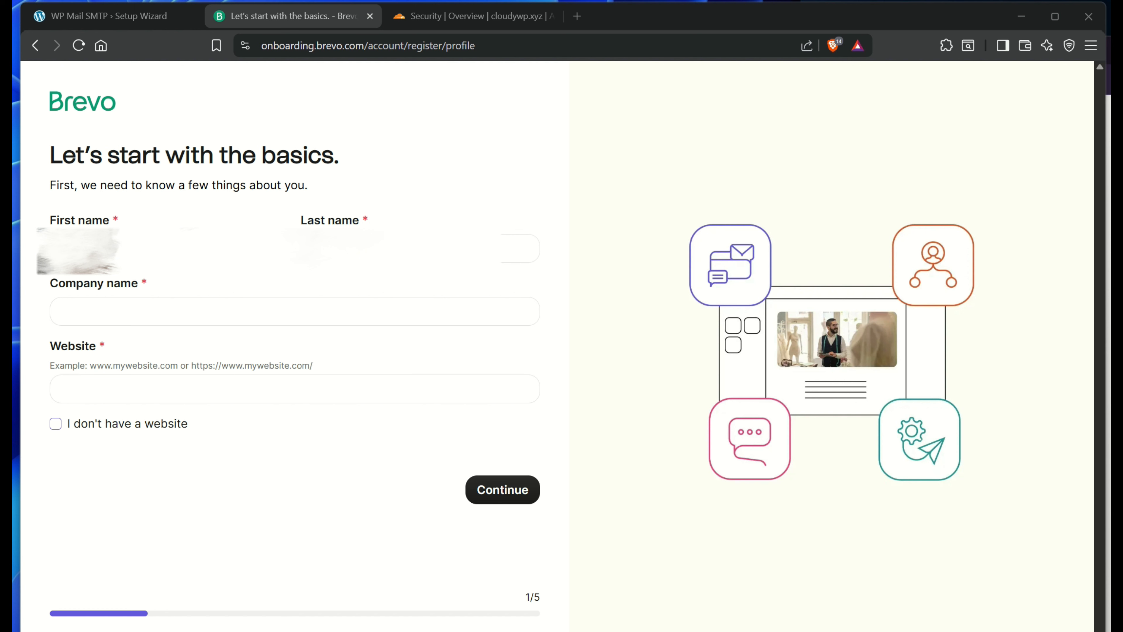
key("Tab")
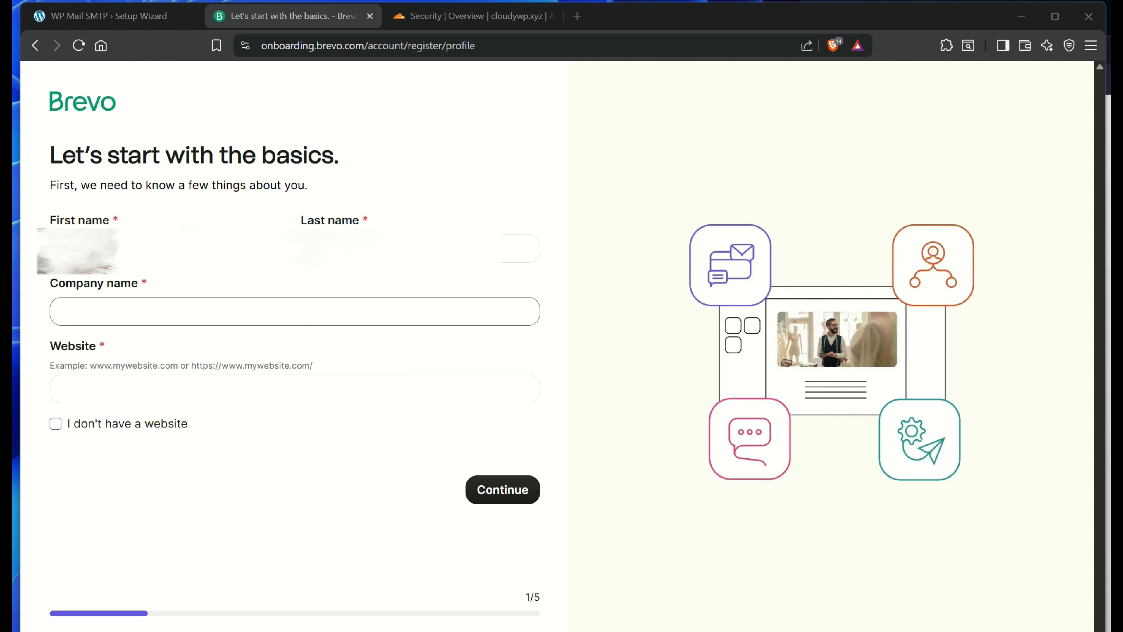
left_click(294, 311)
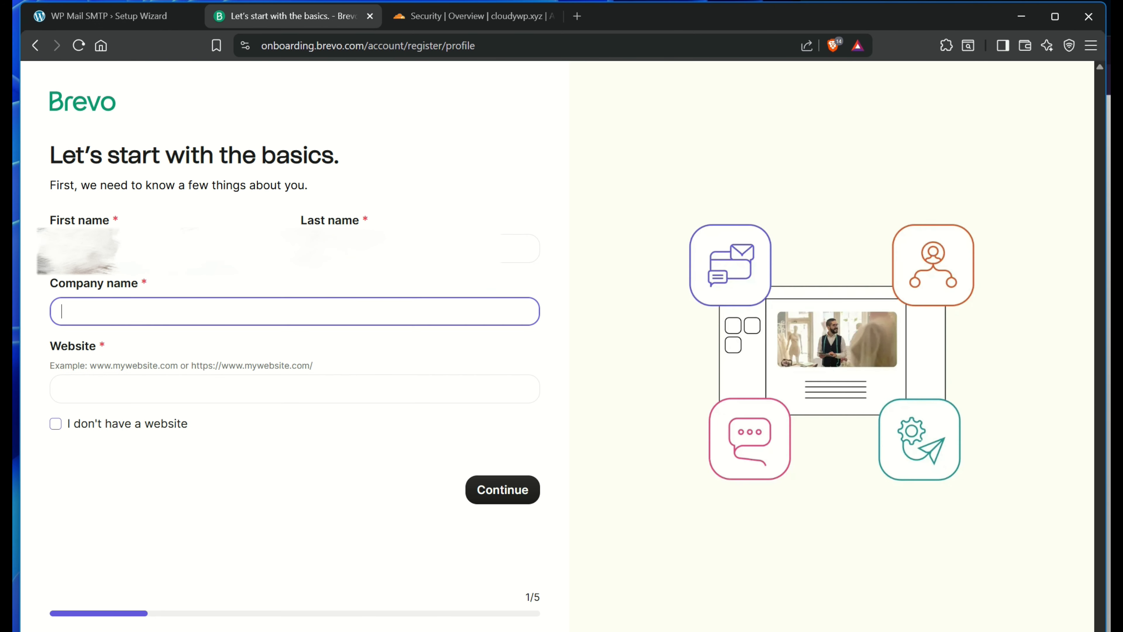
type("https://cloudywp.xyz/")
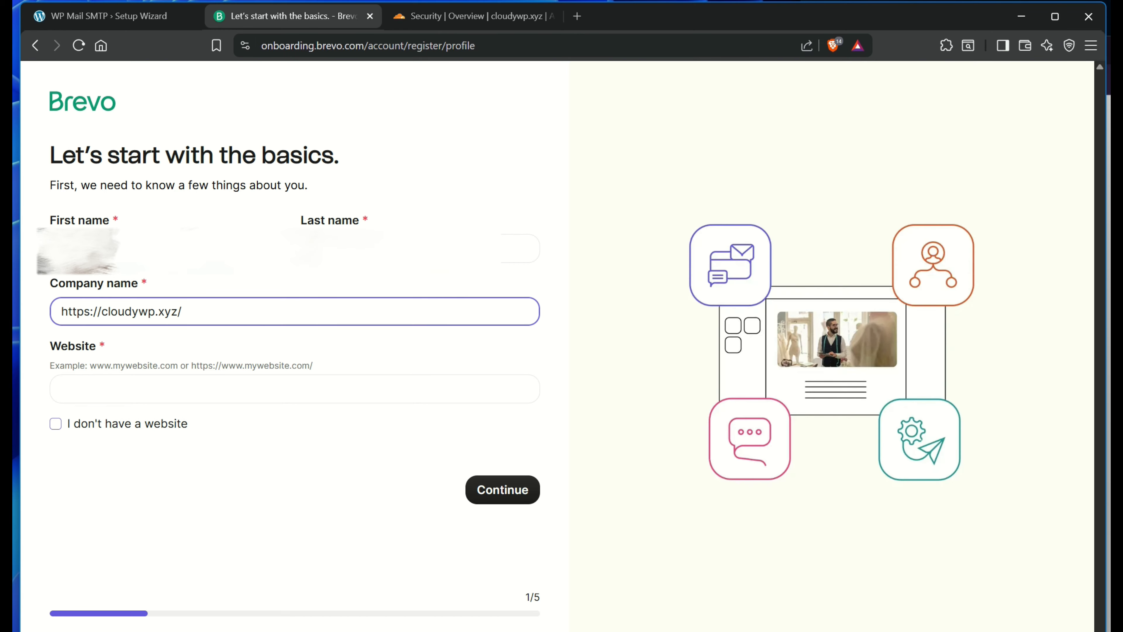
left_click_drag(104, 312, 61, 311)
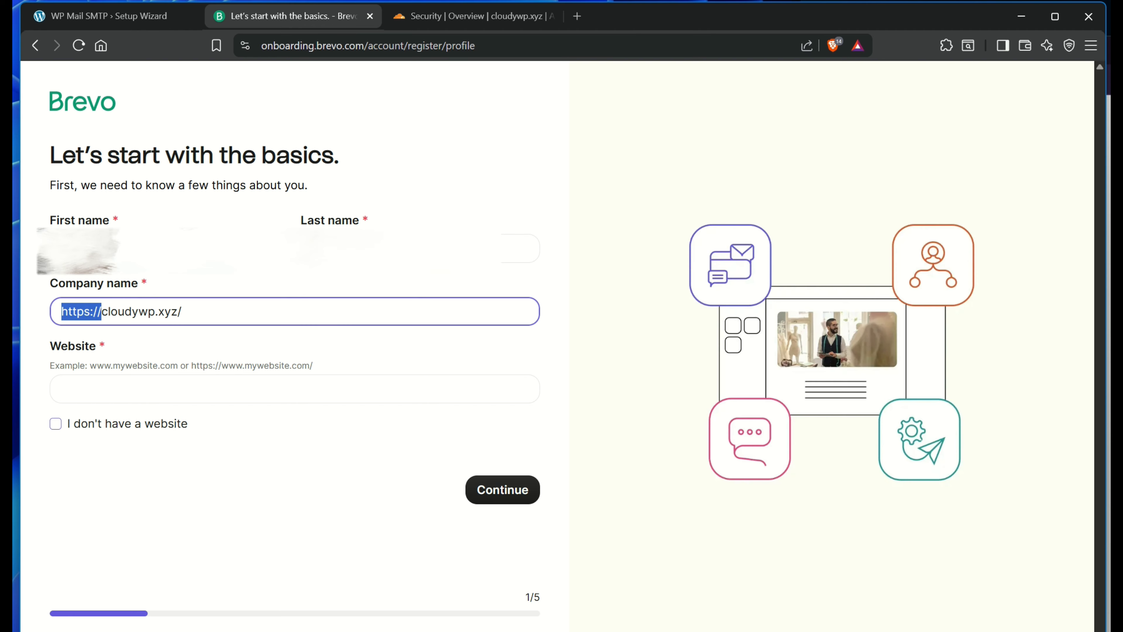
key("BackSpace")
key("End")
key("BackSpace")
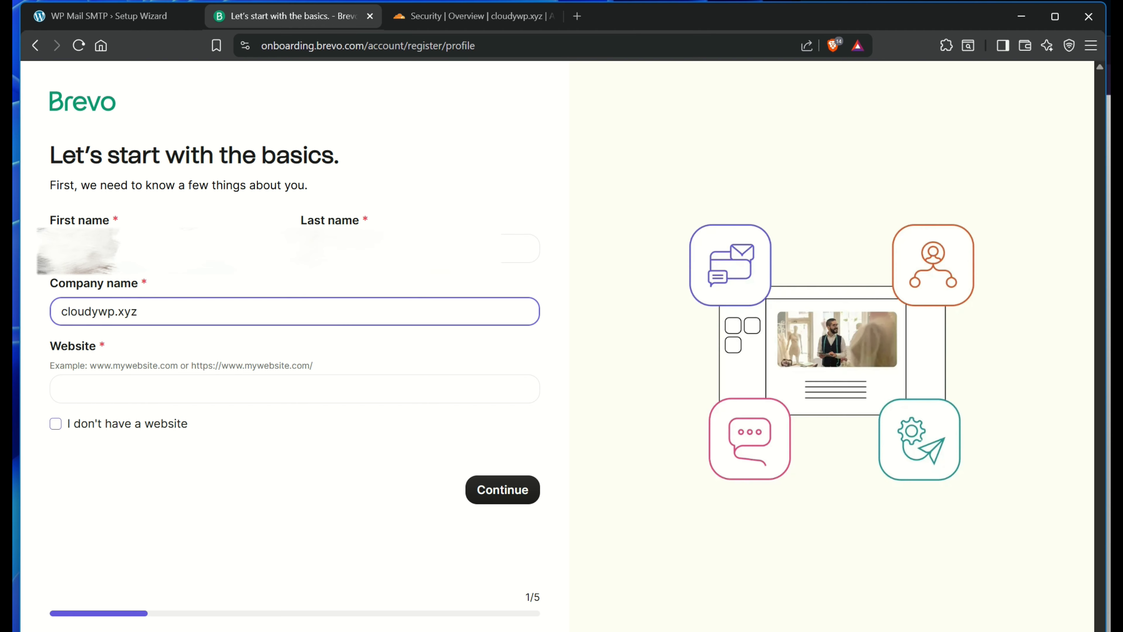
left_click(61, 389)
type("https://cloudywp.xyz/")
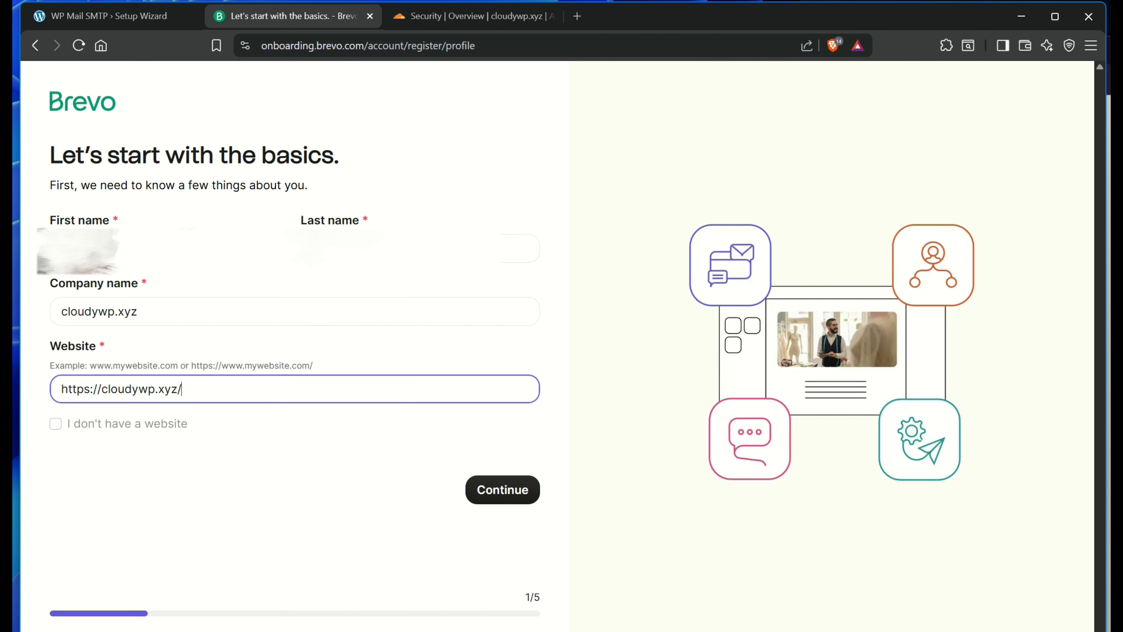
key("Return")
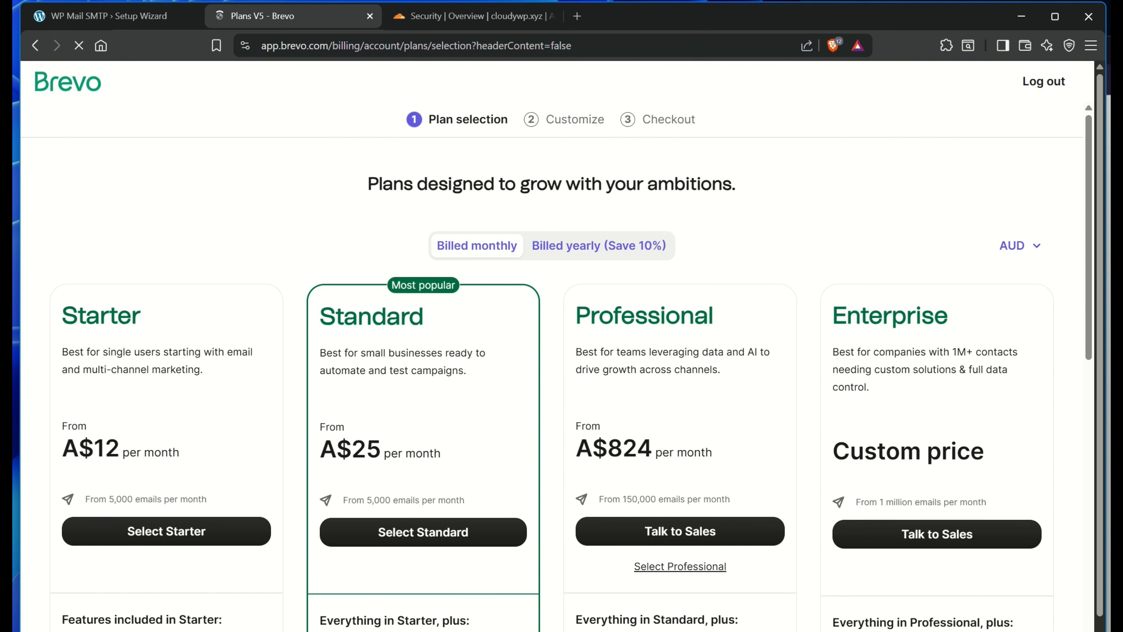
Select Brevo's free plan
scroll(553, 354, "down", 2)
scroll(553, 353, "down", 8)
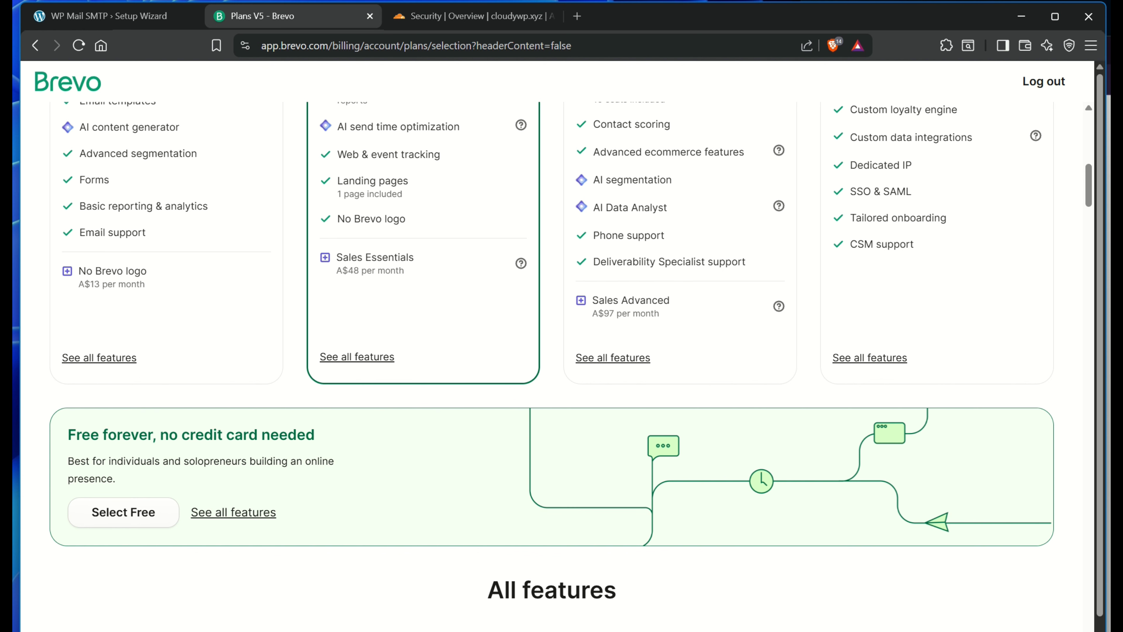
left_click(124, 512)
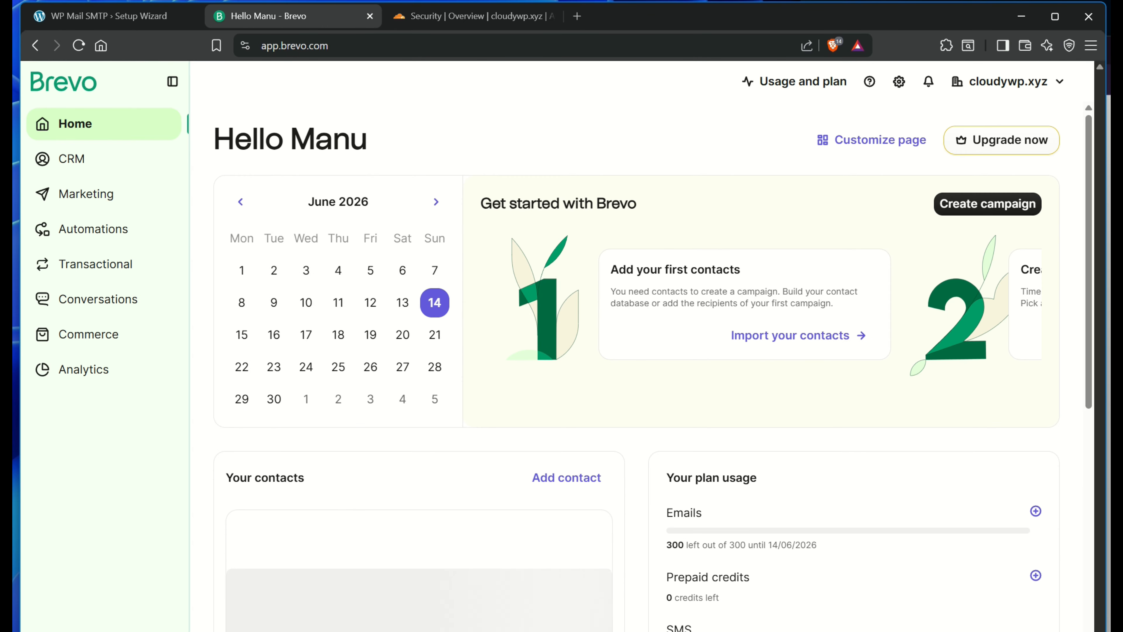
Check the plan usage showing 300 emails left on the free plan
scroll(641, 367, "down", 5)
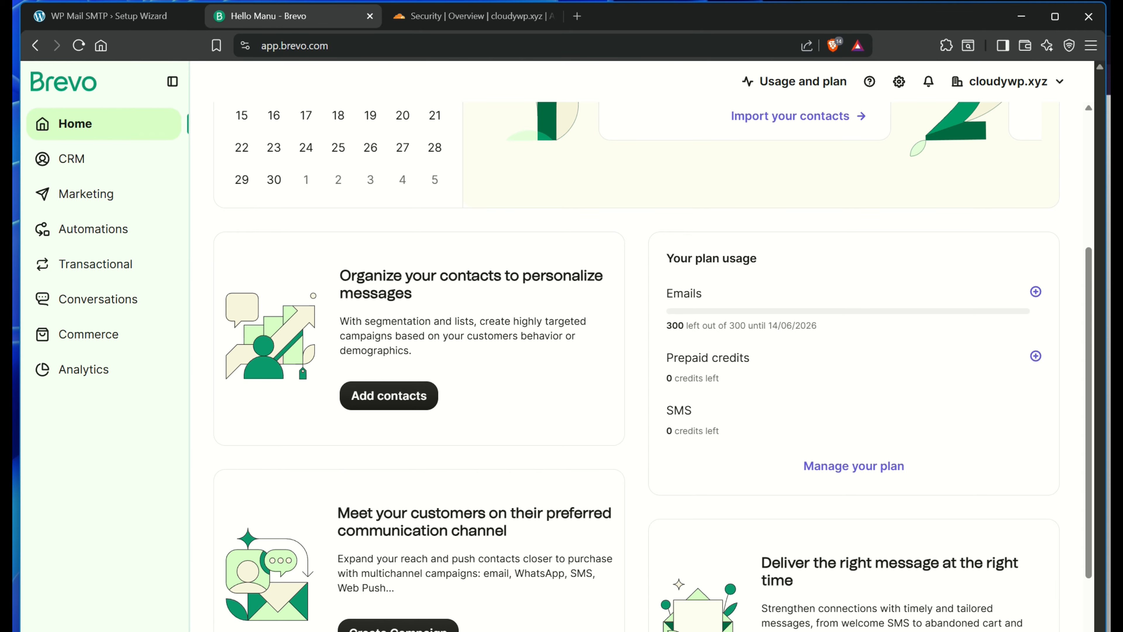
left_click_drag(667, 326, 806, 326)
left_click(806, 327)
left_click_drag(666, 326, 684, 326)
left_click(684, 326)
left_click_drag(666, 326, 694, 326)
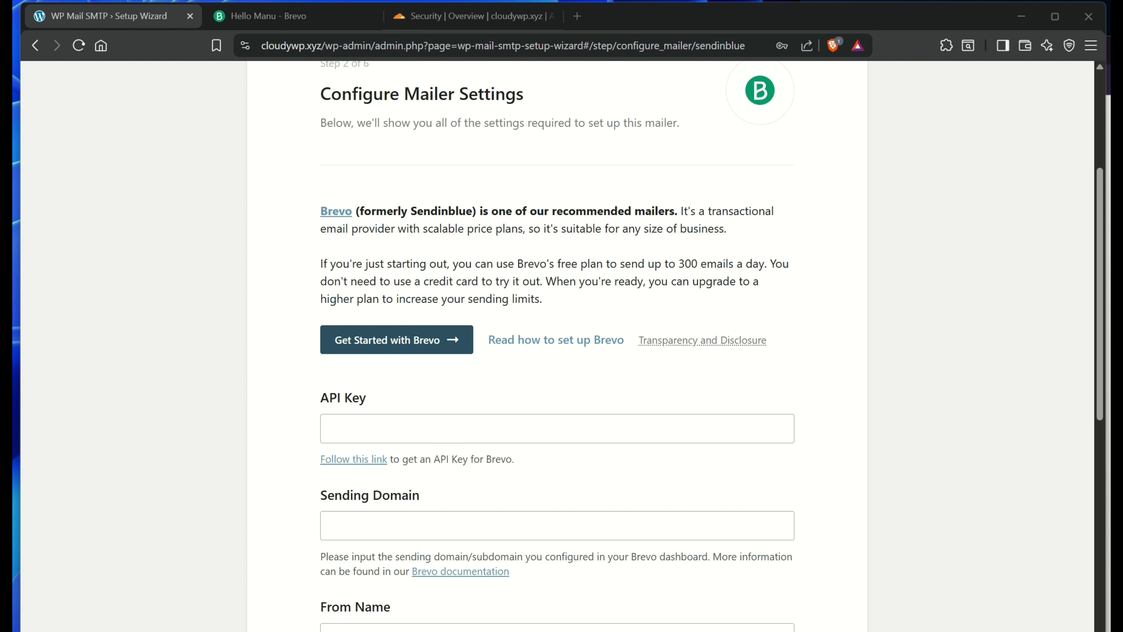
left_click(556, 340)
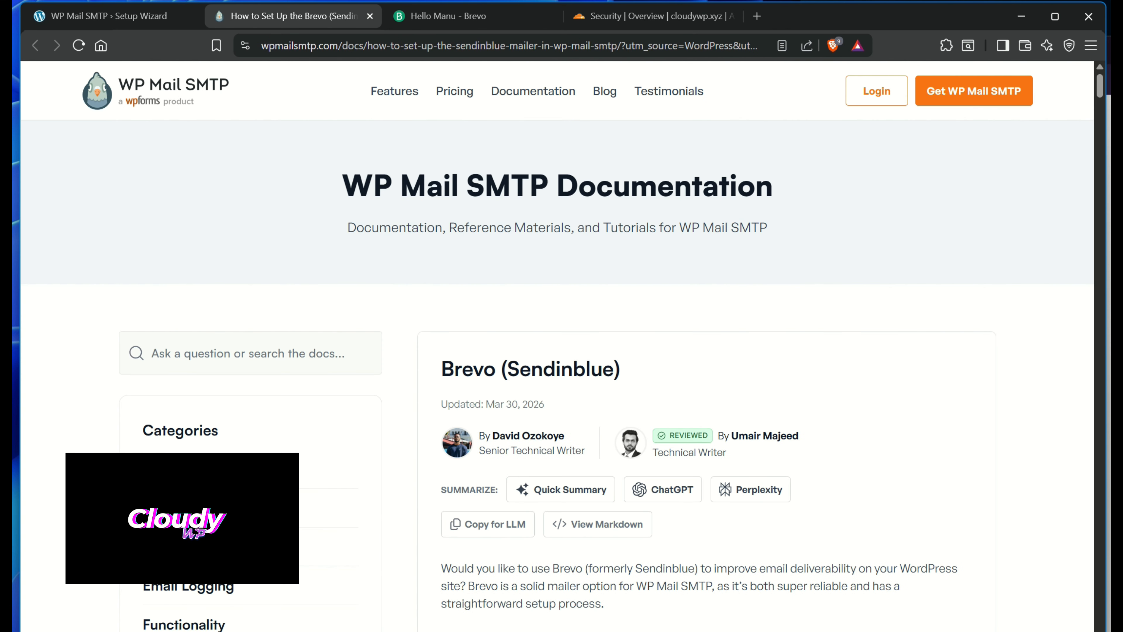
scroll(557, 346, "down", 15)
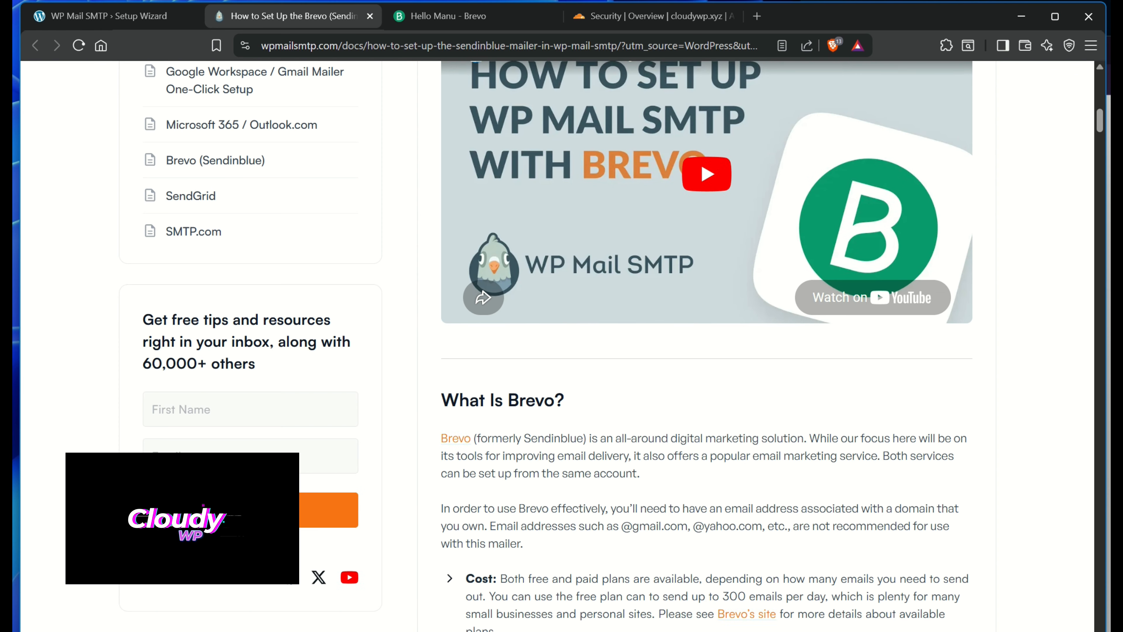
scroll(708, 345, "up", 2)
scroll(707, 345, "down", 12)
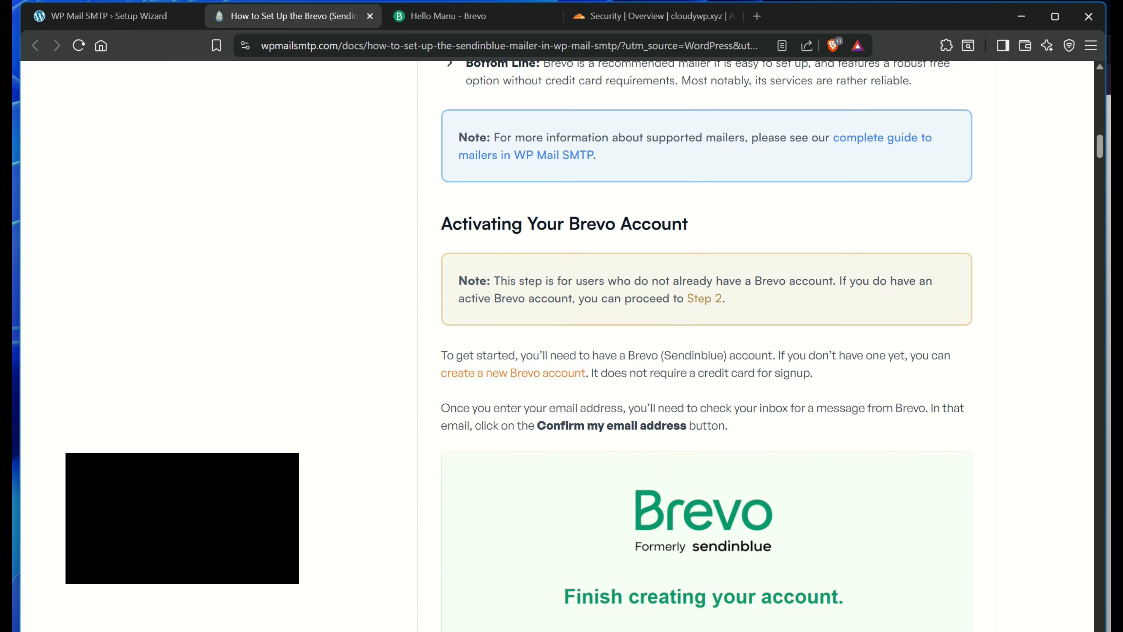
scroll(558, 346, "down", 15)
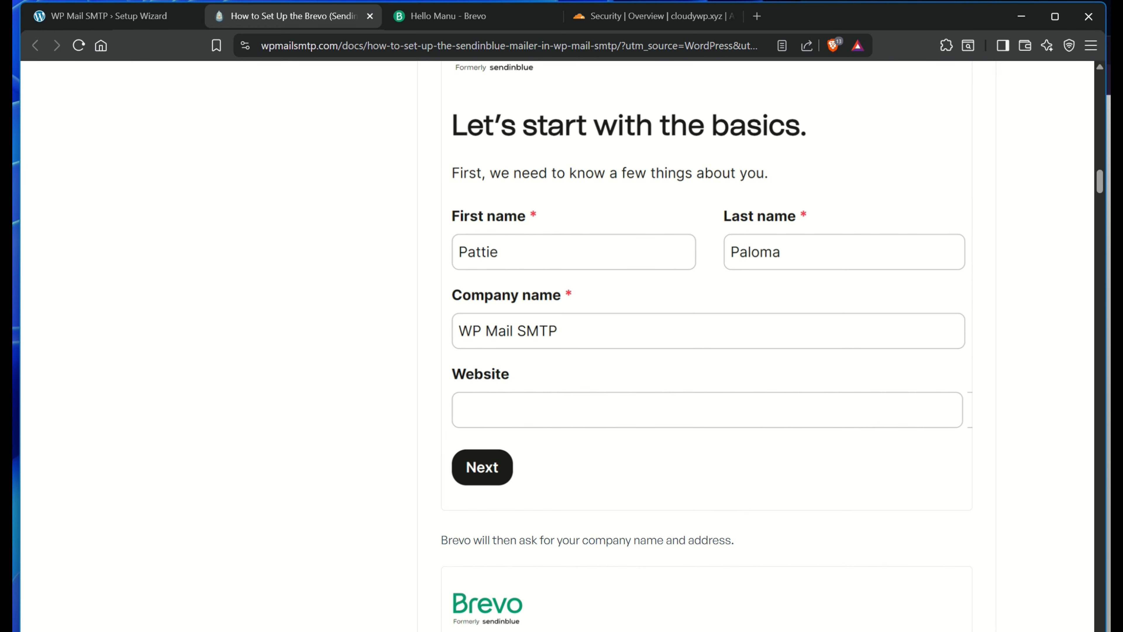
scroll(557, 345, "down", 10)
scroll(557, 345, "down", 11)
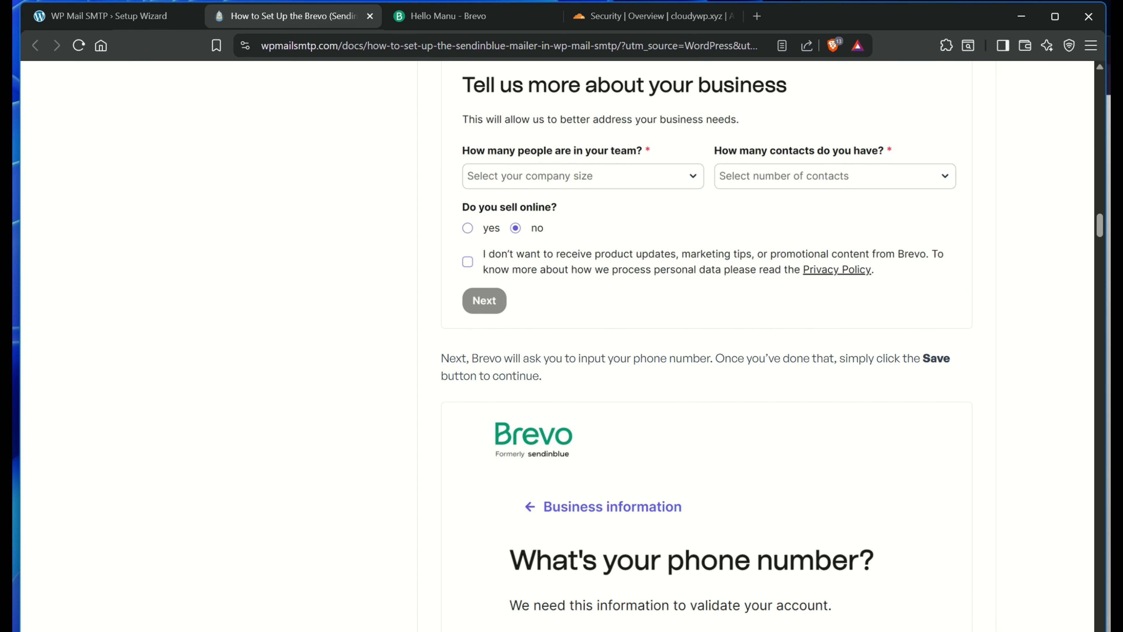
scroll(558, 346, "down", 10)
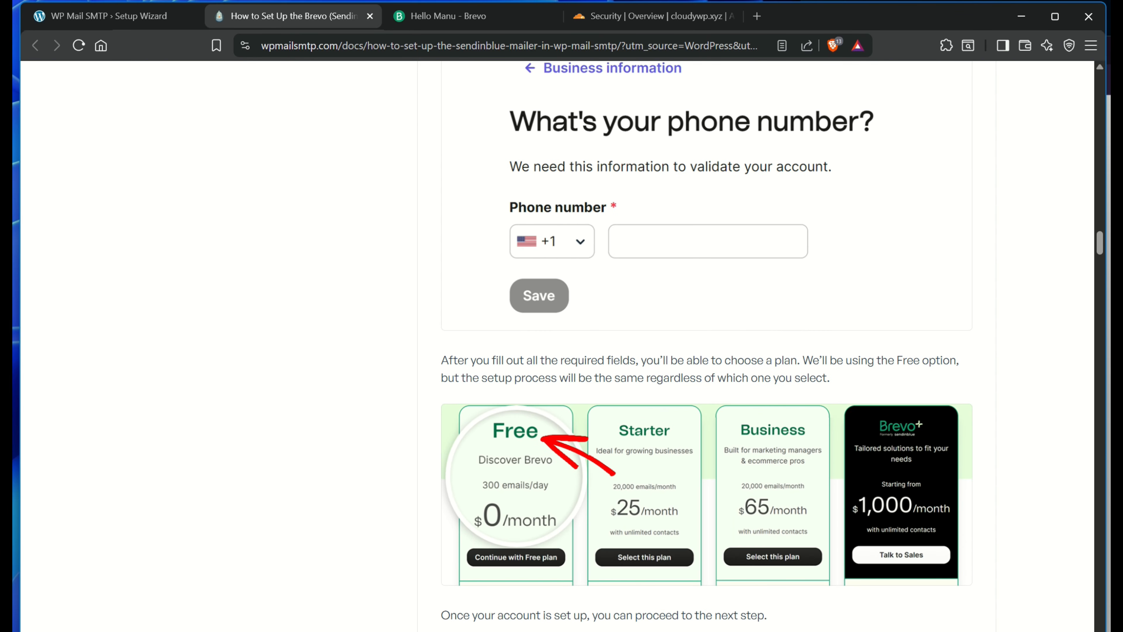
scroll(557, 345, "down", 8)
scroll(557, 345, "up", 3)
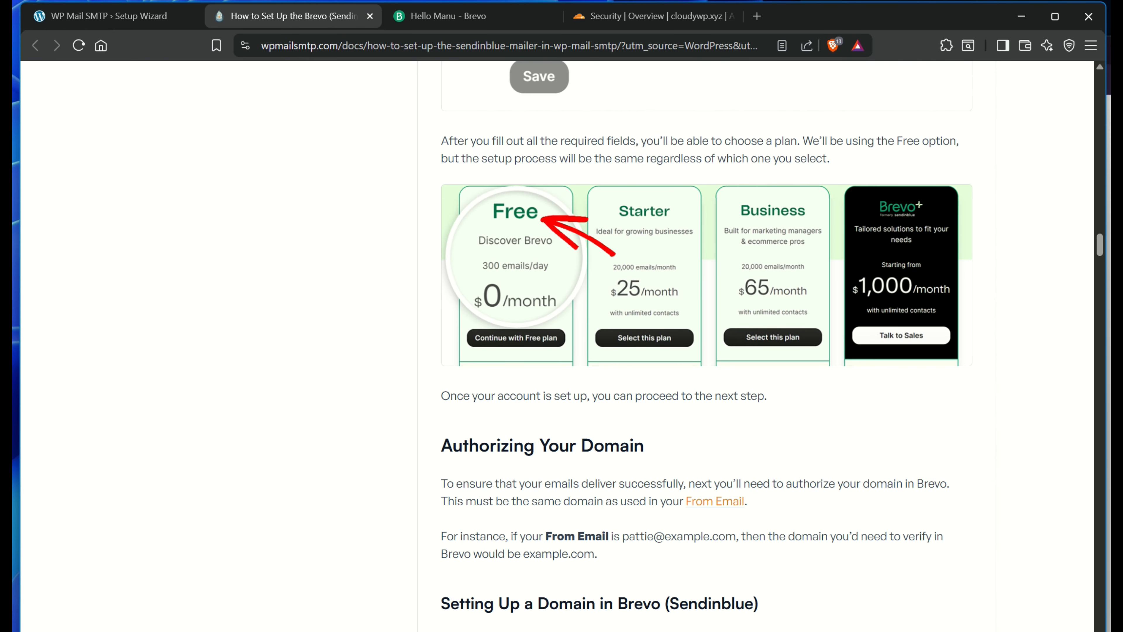
scroll(557, 346, "down", 10)
scroll(557, 345, "down", 12)
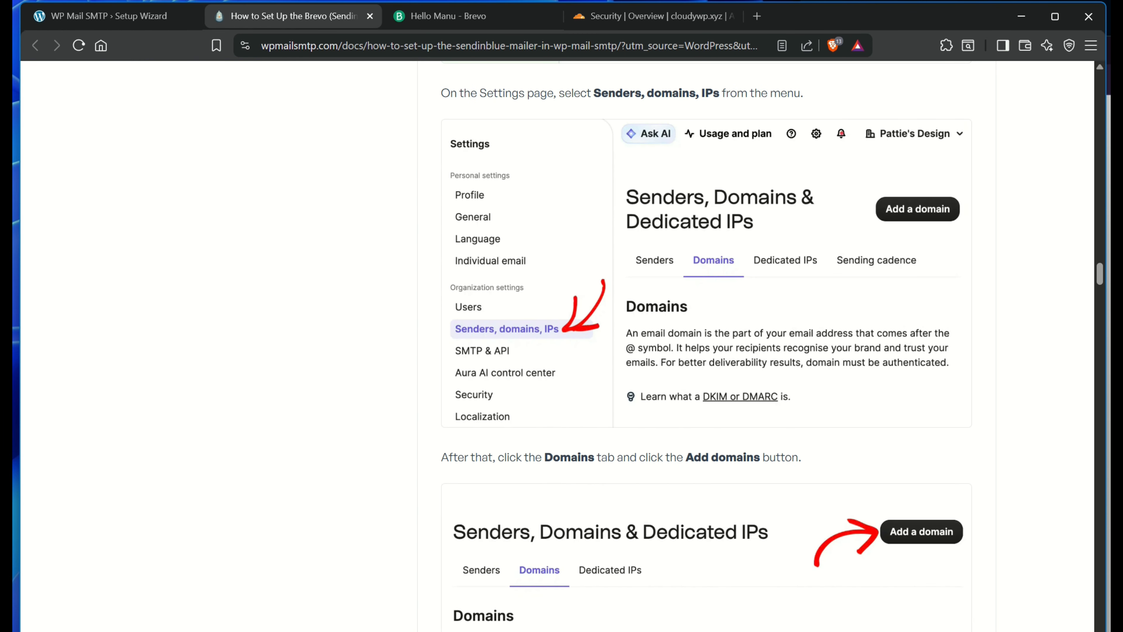
key("ctrl+Tab")
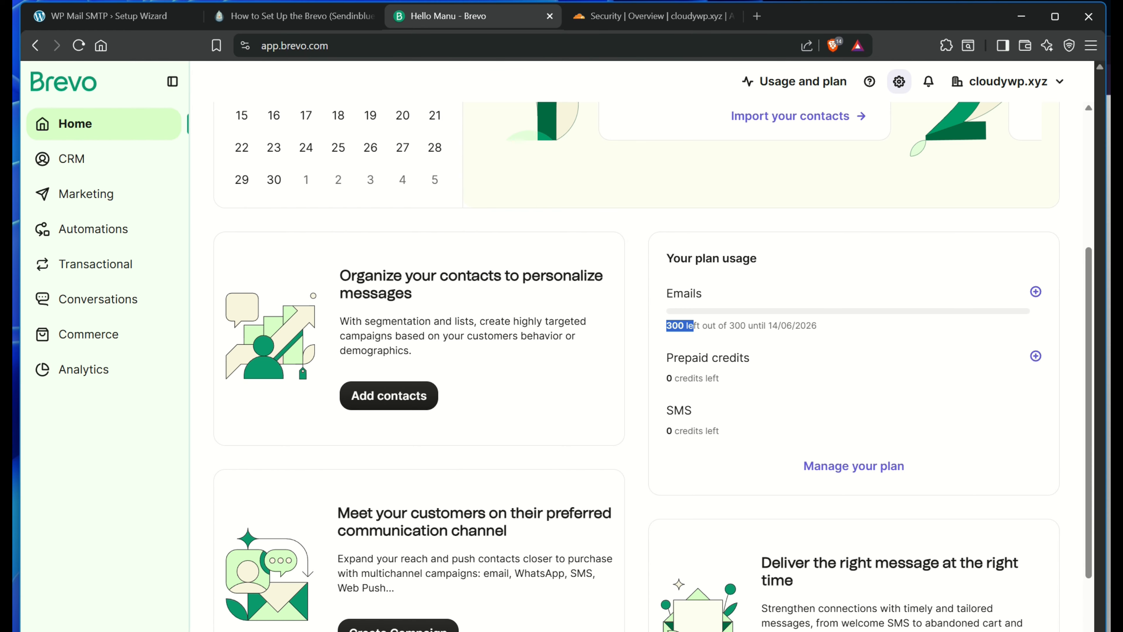
left_click(899, 82)
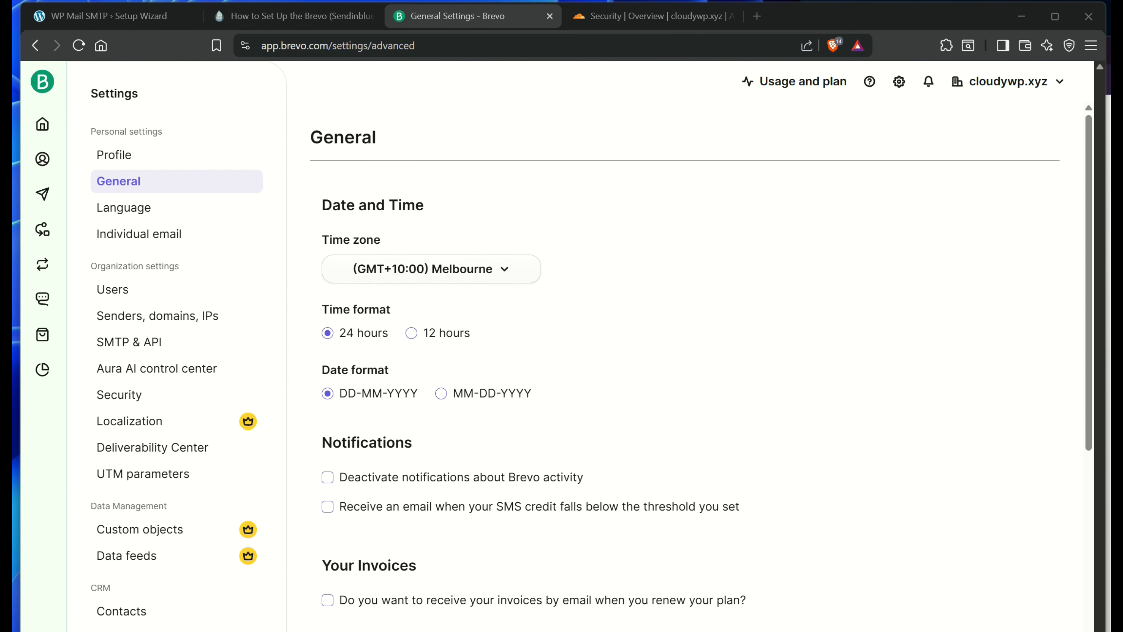
Add a new sender under Senders, domains, IPs, entering the sender's name as From Name
left_click(159, 315)
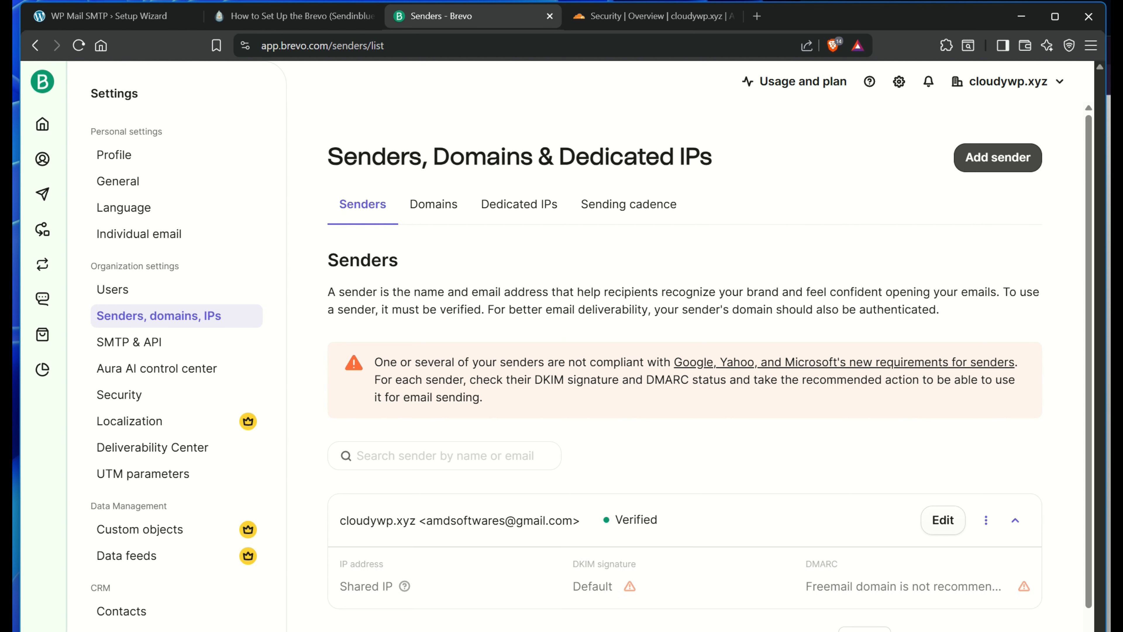
left_click(1009, 157)
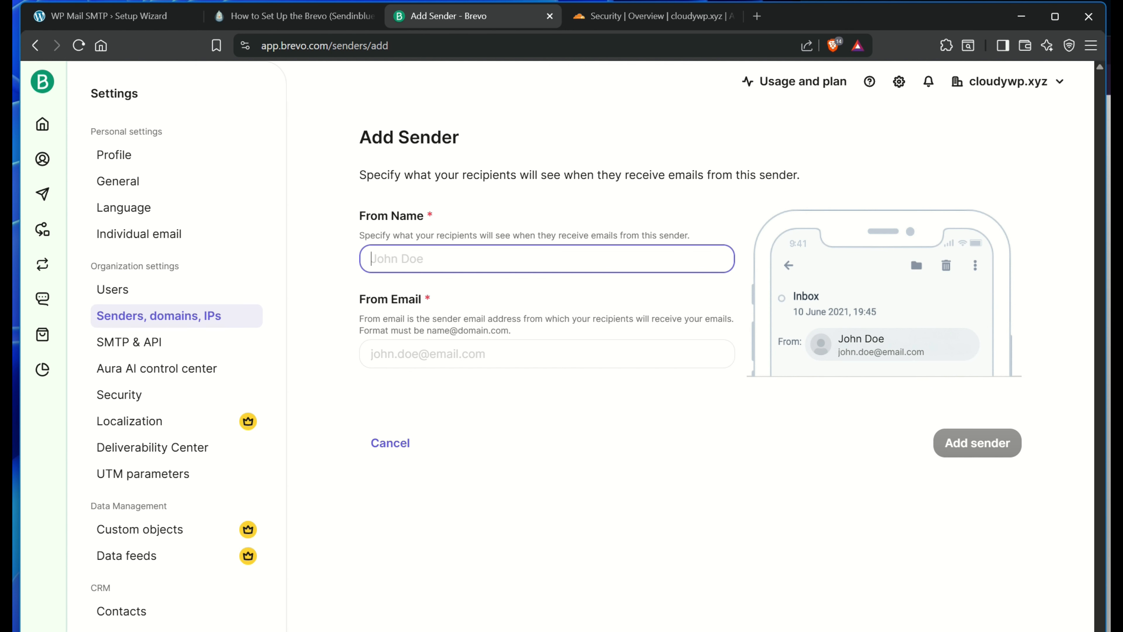
type("Mark")
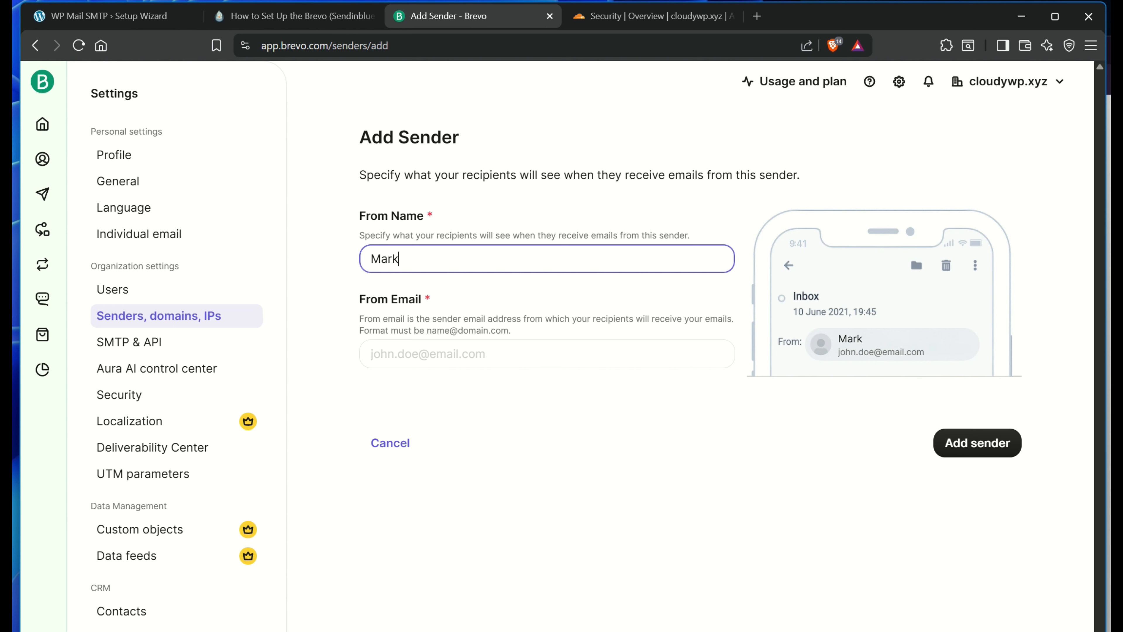
left_click(547, 354)
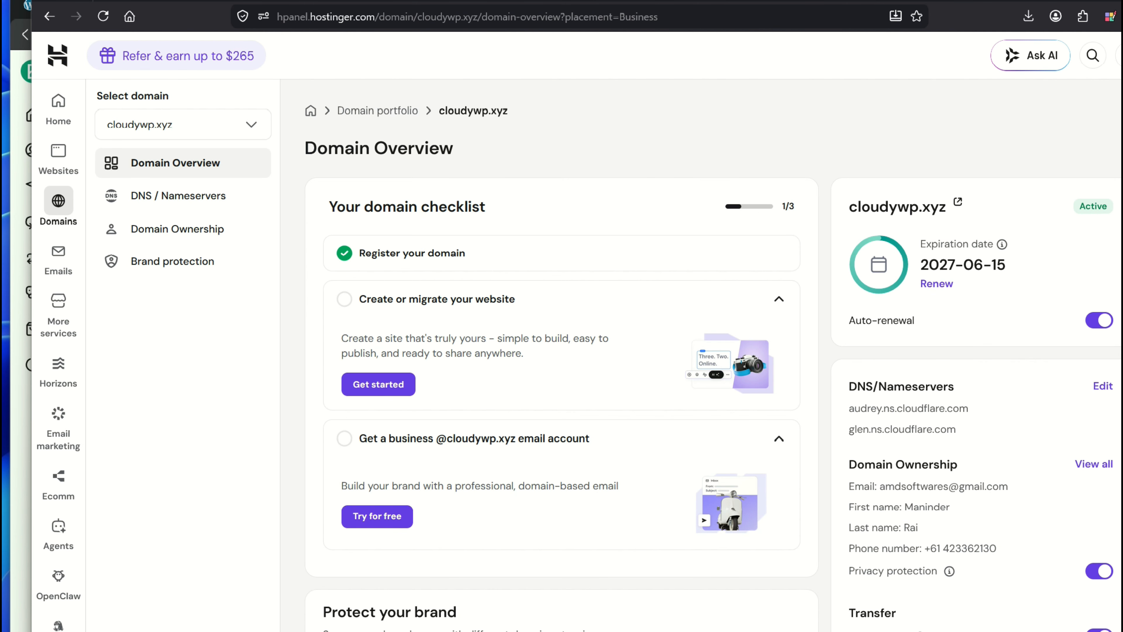
Start a 30-day free Starter Business Email trial for cloudywp.xyz
left_click(685, 439)
left_click(685, 438)
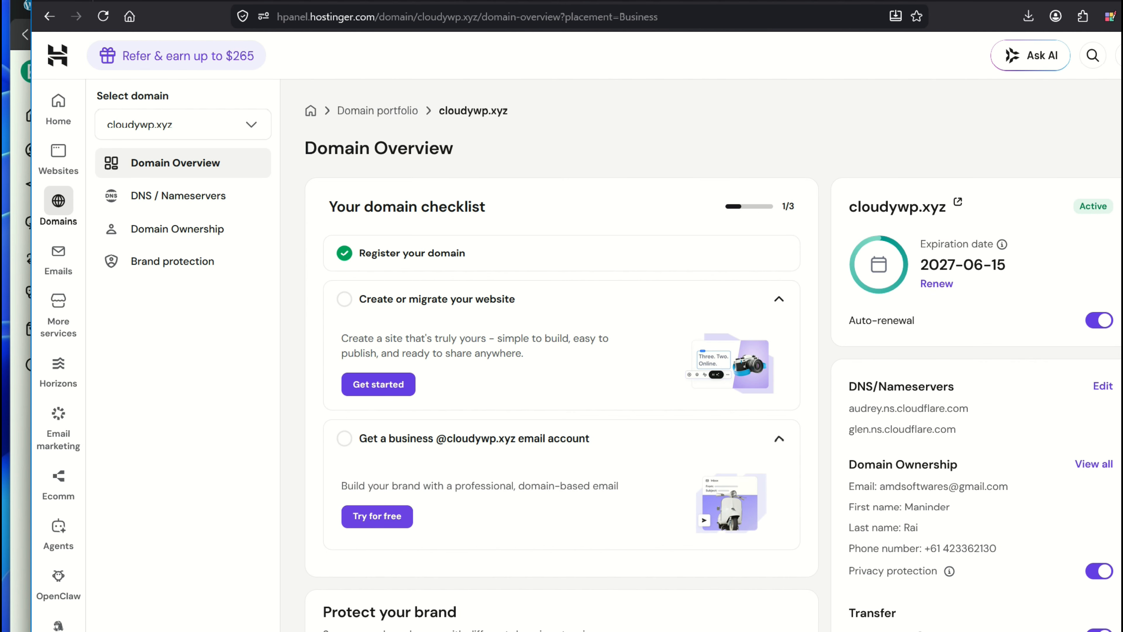
left_click(377, 516)
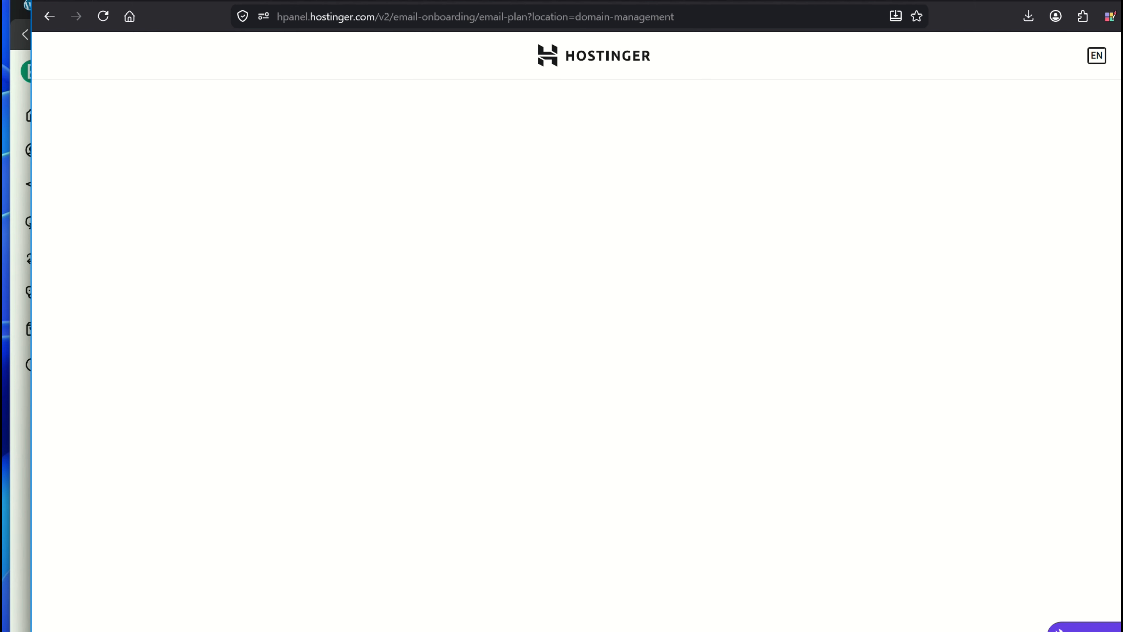
scroll(453, 310, "down", 4)
scroll(453, 310, "up", 4)
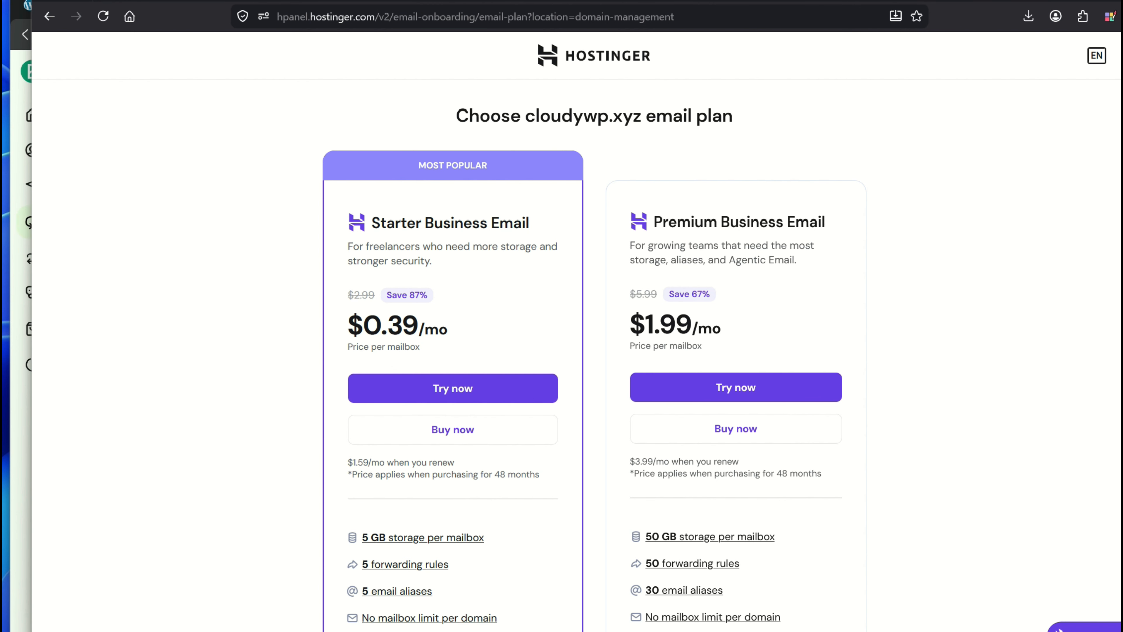
left_click(453, 388)
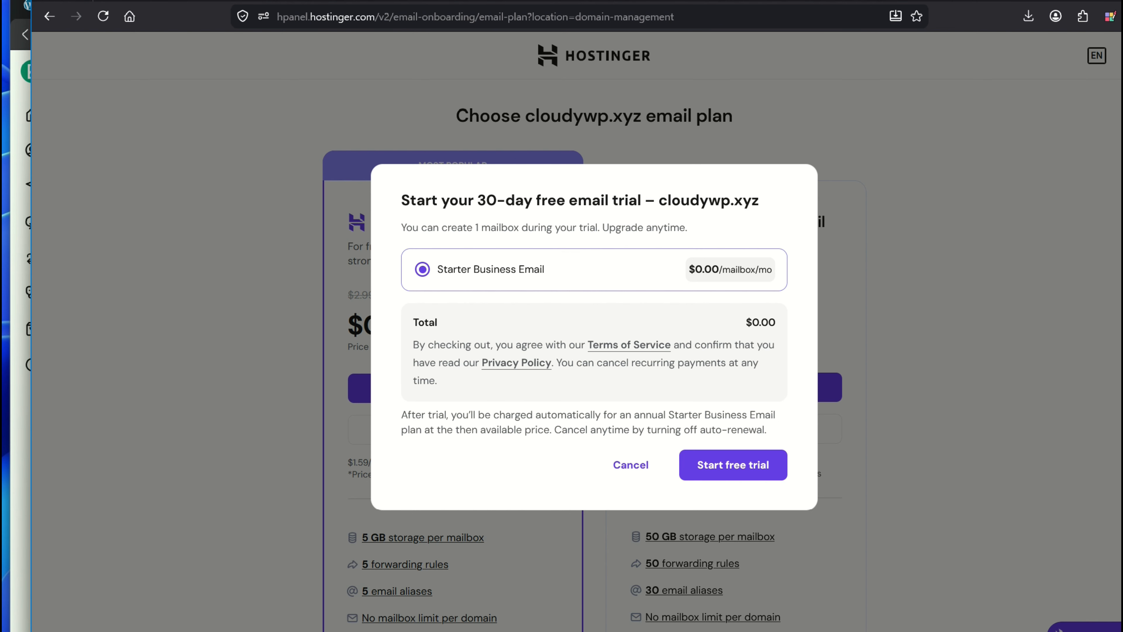
left_click(733, 464)
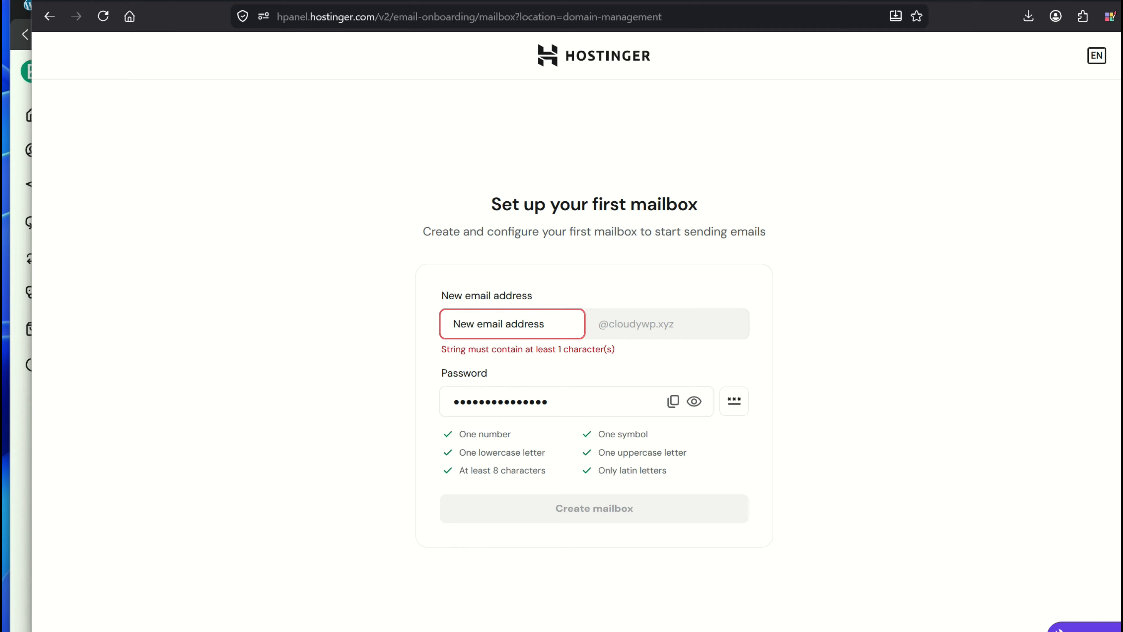
left_click(512, 323)
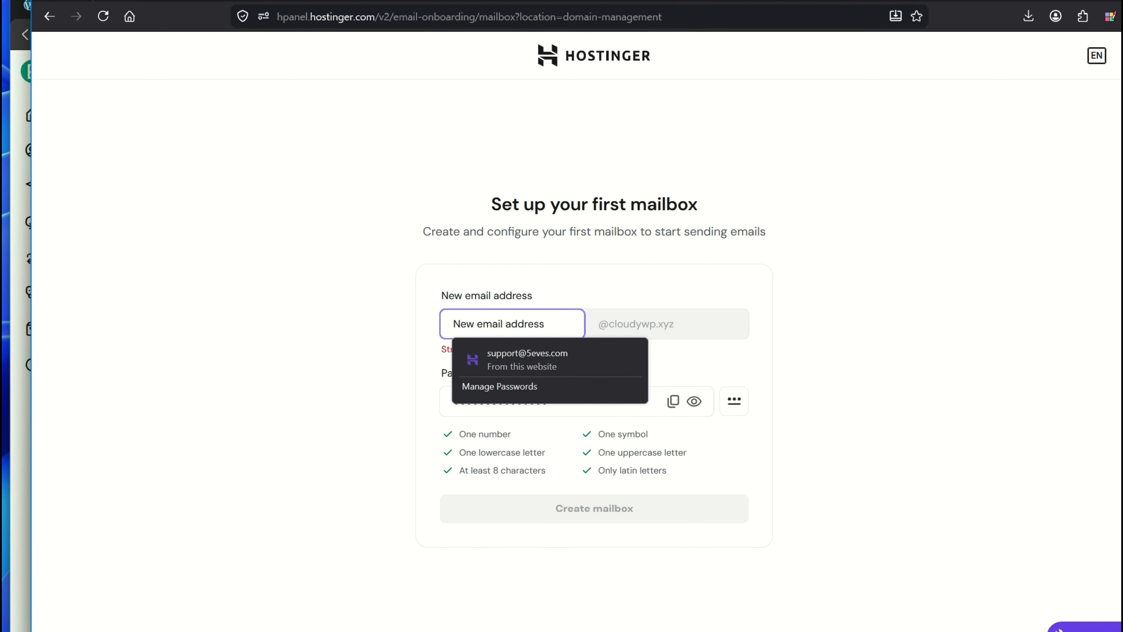
key("Escape")
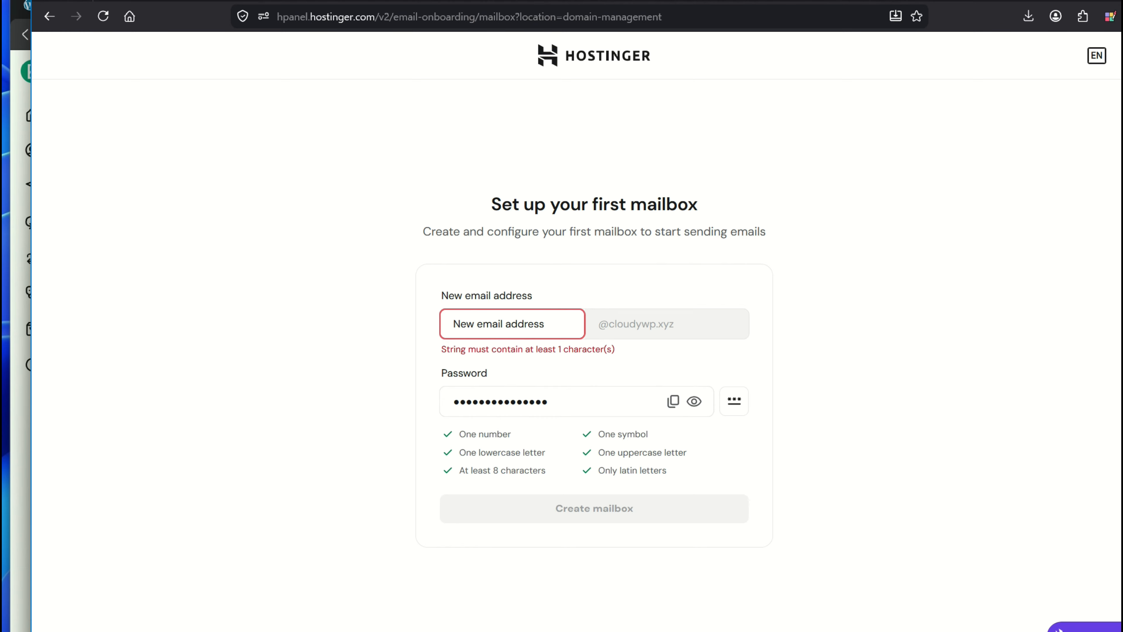
double_click(512, 324)
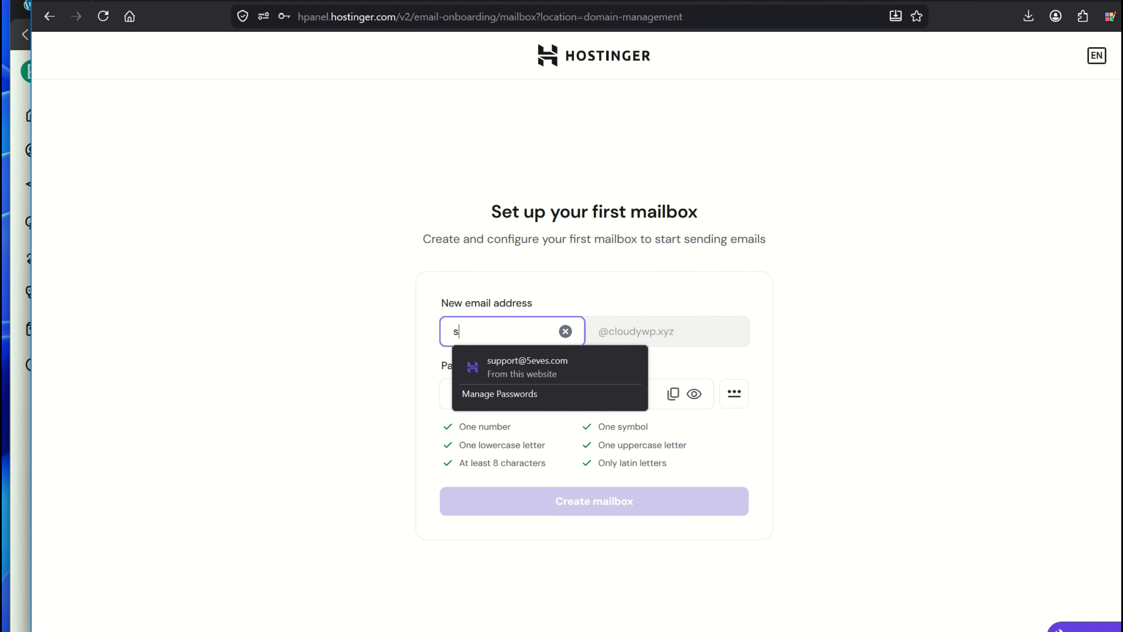
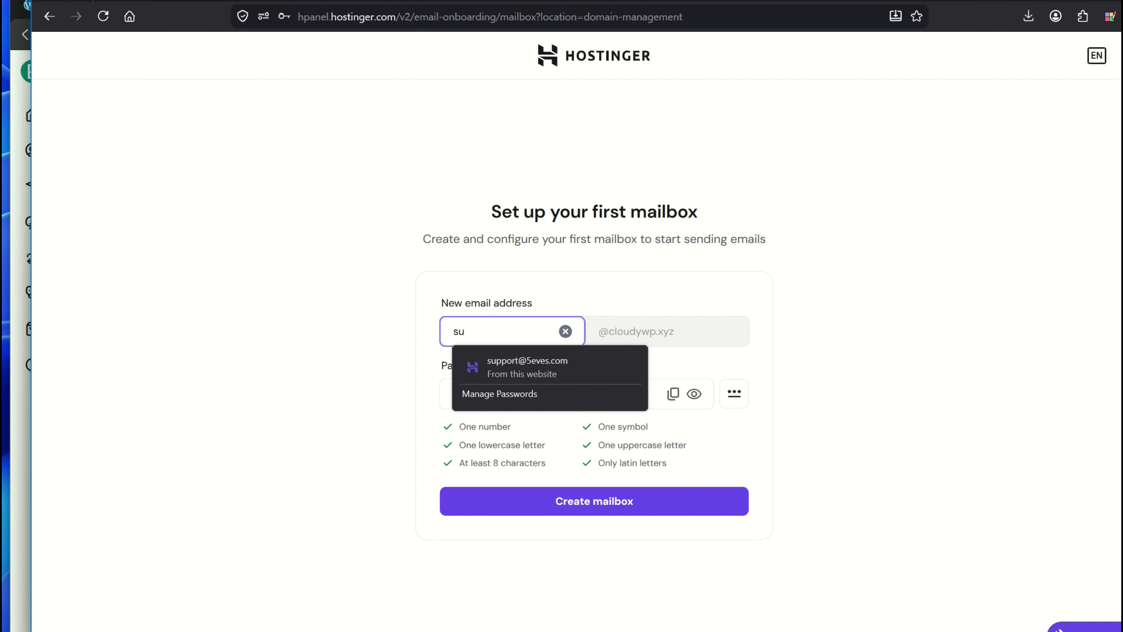
key("Tab")
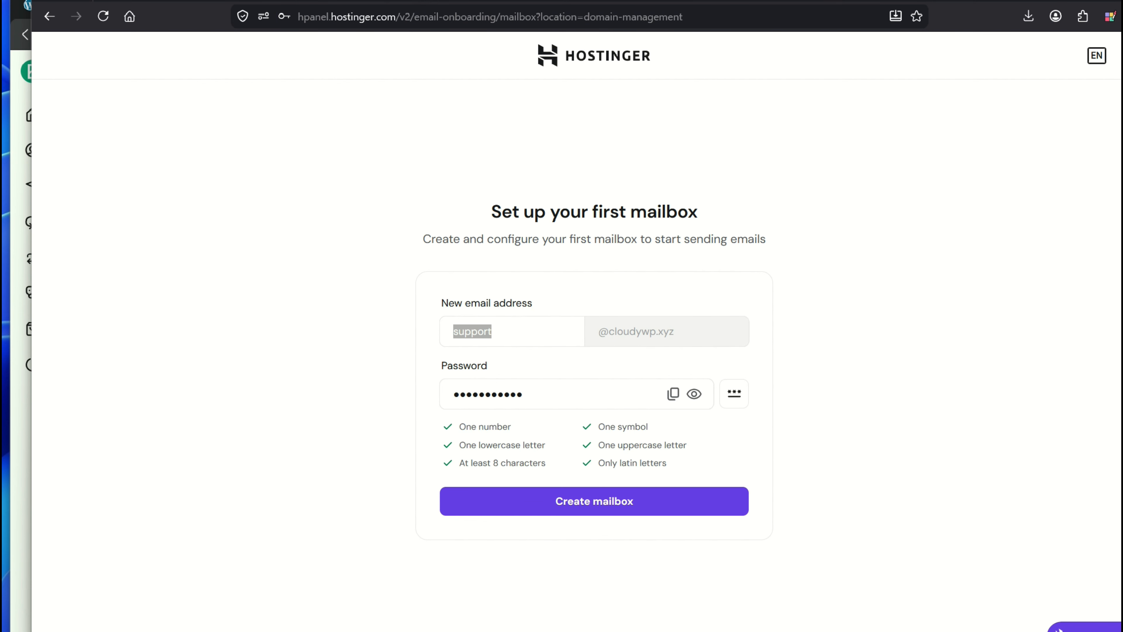
left_click(818, 376)
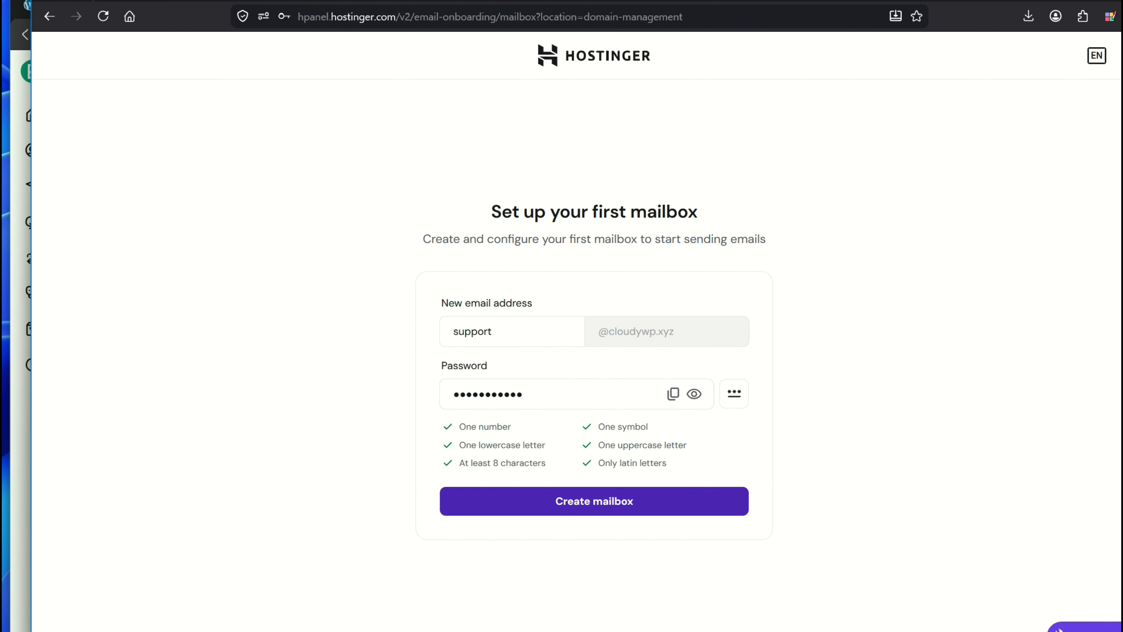
left_click(594, 501)
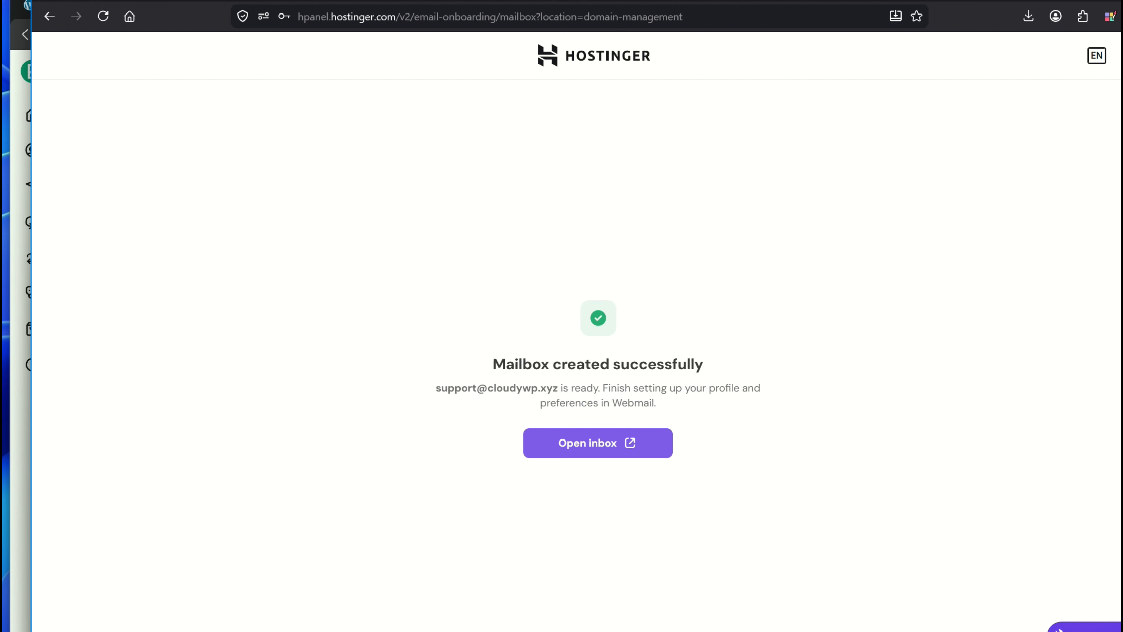
Open the support inbox, read the welcome email, and return to the Brevo guide
left_click(595, 443)
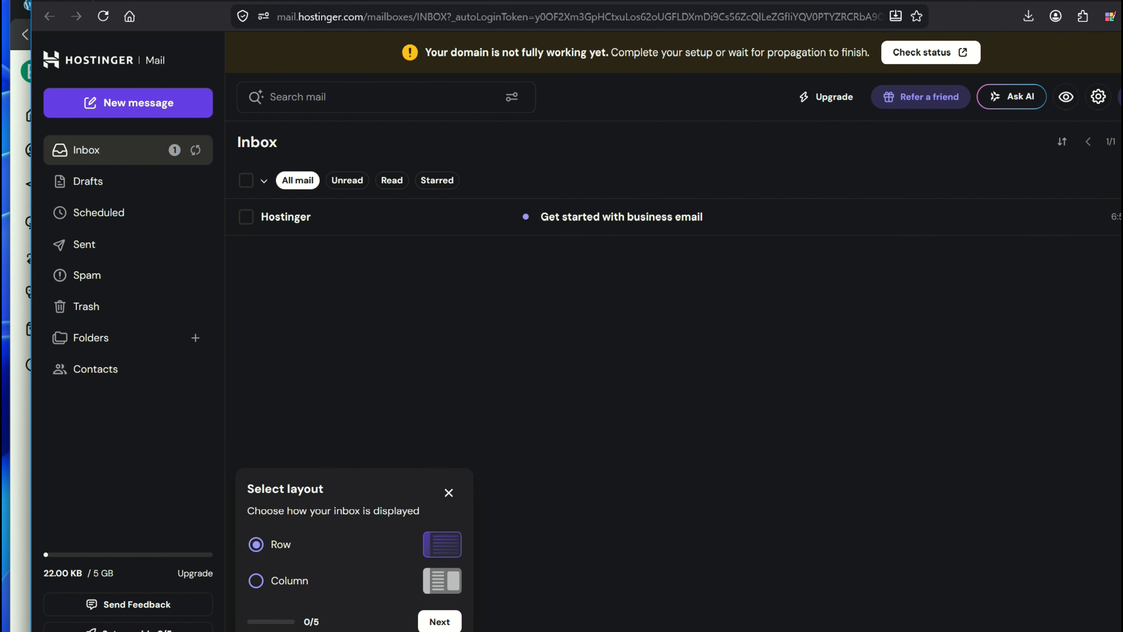
left_click(621, 217)
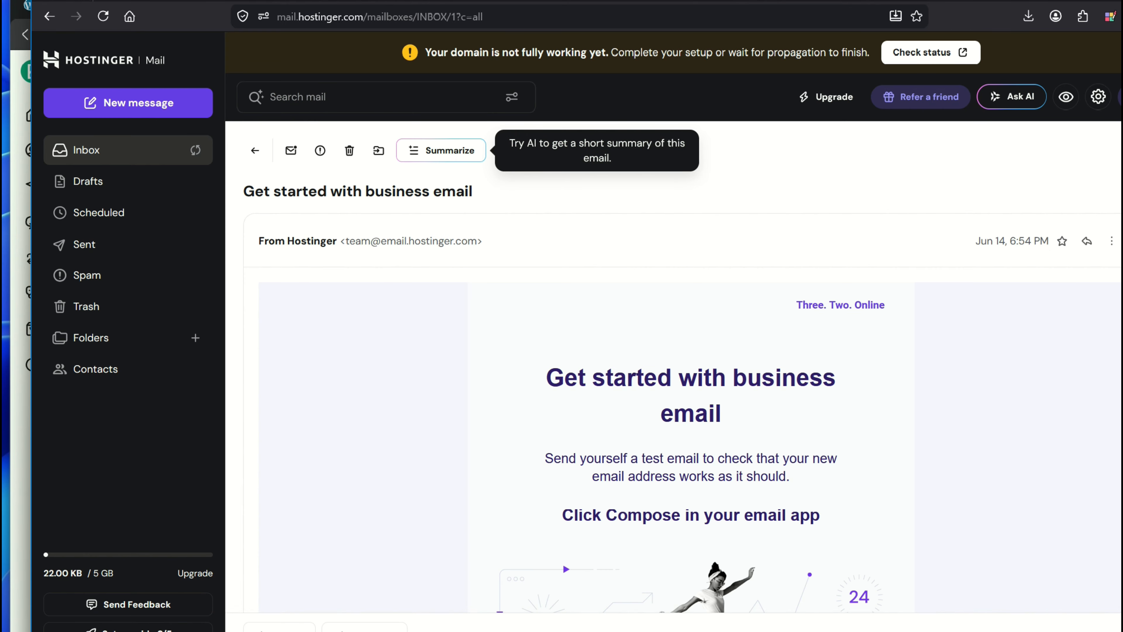
left_click(128, 150)
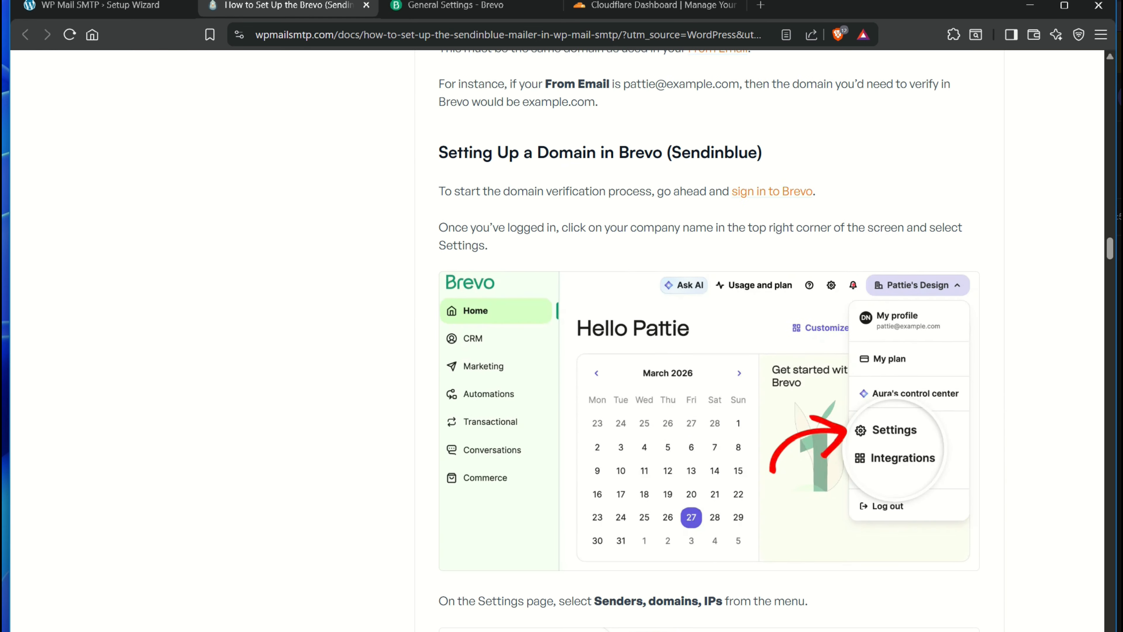
scroll(708, 310, "up", 2)
scroll(707, 310, "down", 5)
scroll(708, 340, "down", 8)
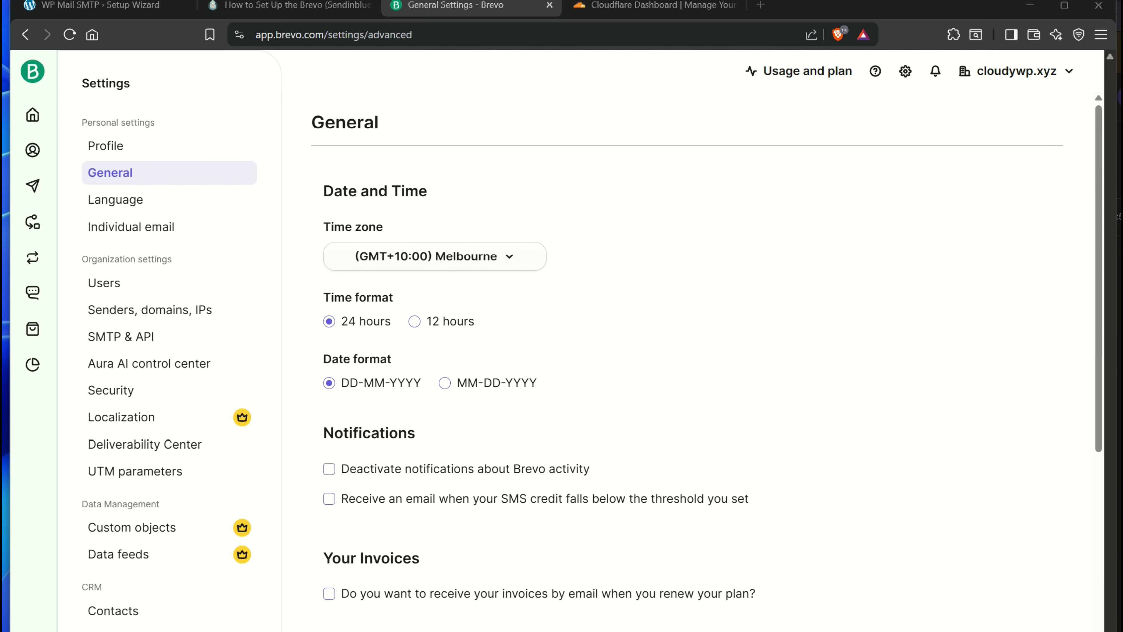
Reopen Brevo's senders settings and autofill the sender name
left_click(906, 72)
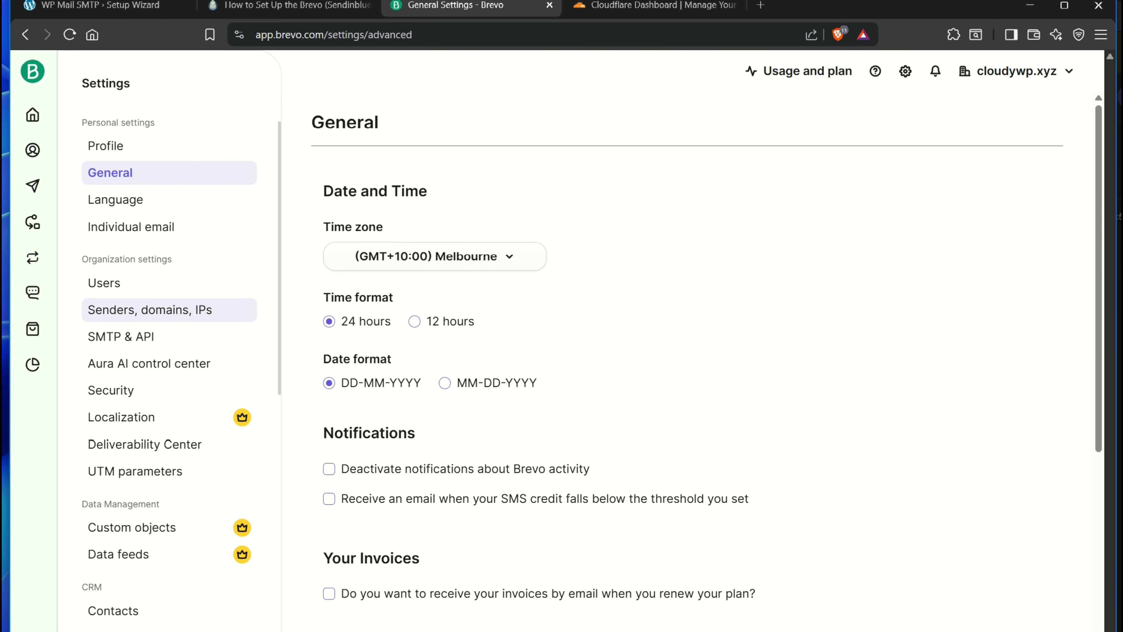
left_click(151, 310)
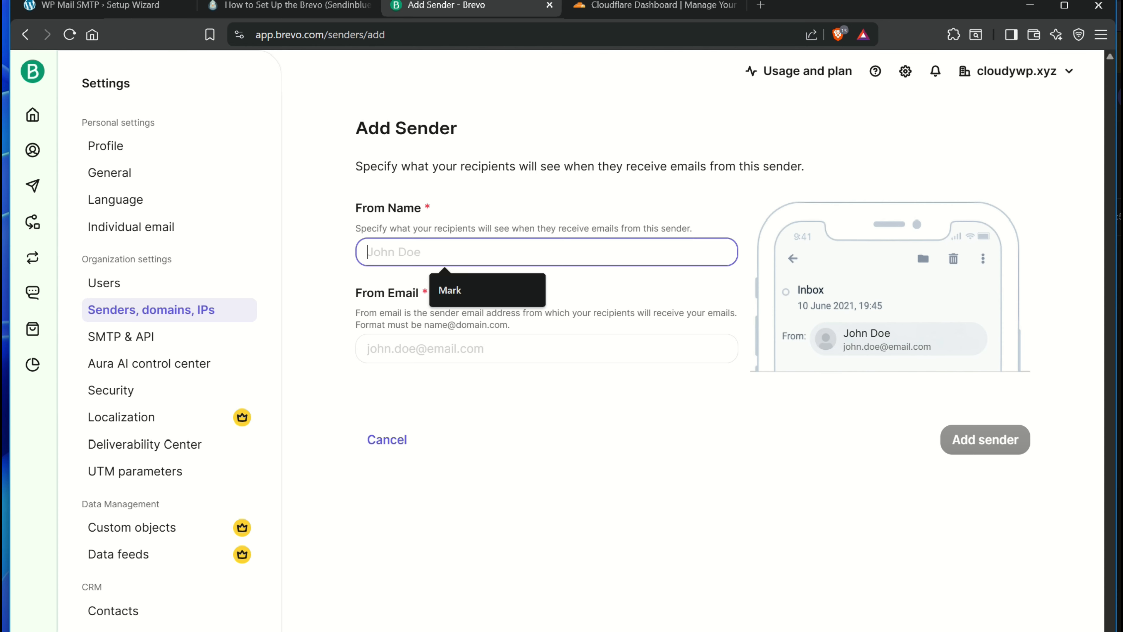
key("Down")
key("Return")
key("Tab")
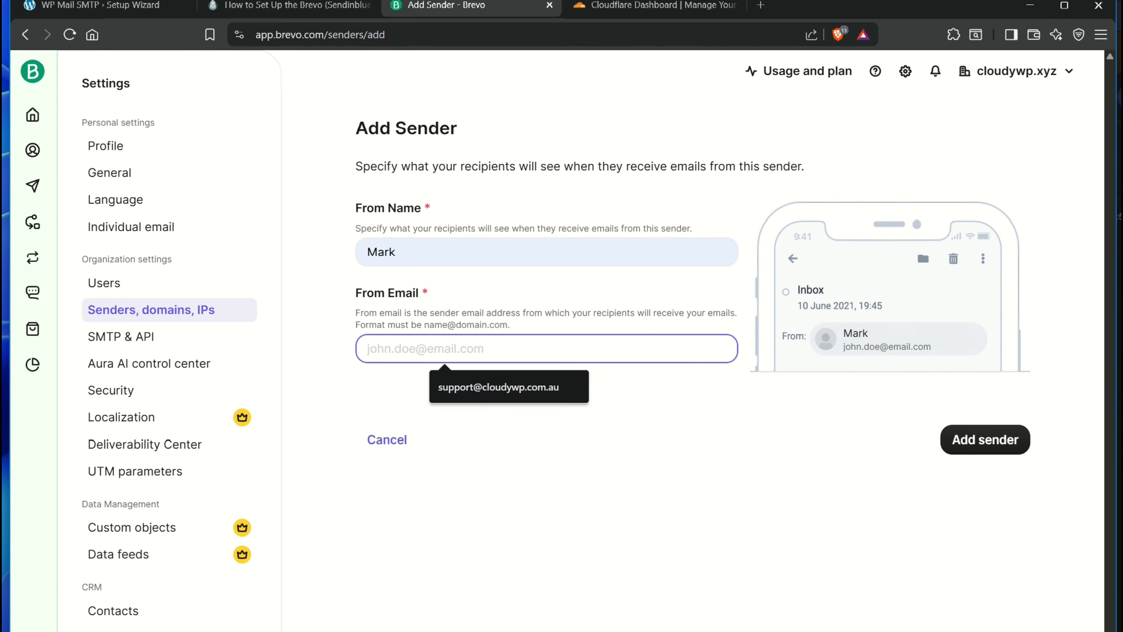
Change the From Email ending from .com.au to .xyz for the support address and submit the sender
key("Down")
key("Return")
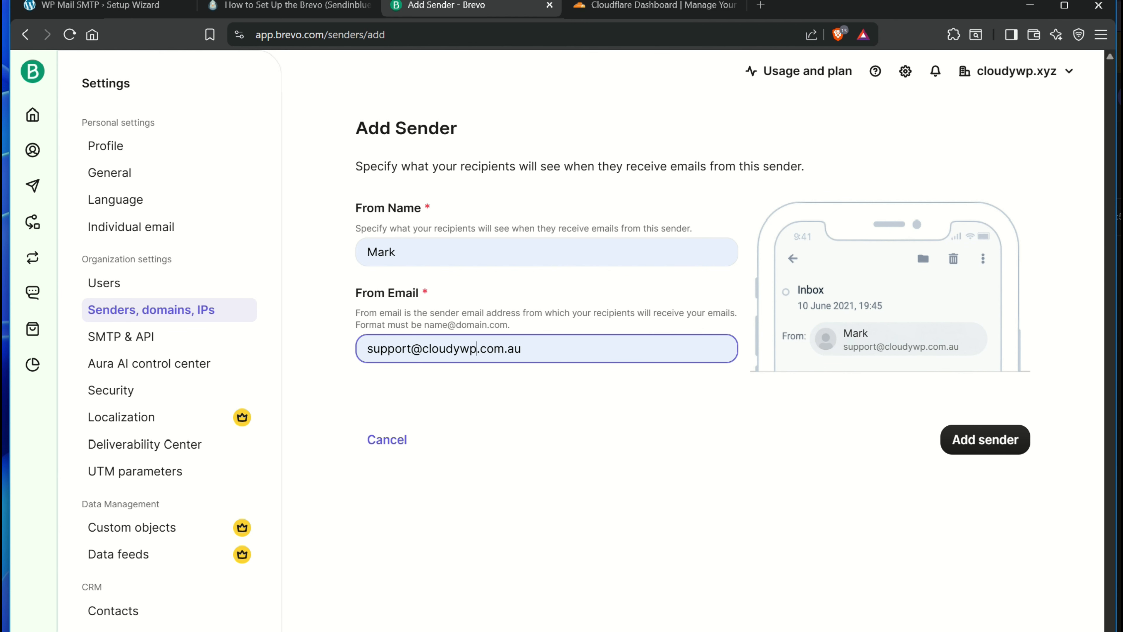
key("shift+Left")
key("shift+Left")
key("shift+Left")
key("shift+Left")
key("shift+Left")
key("shift+Left")
key("shift+Left")
key("BackSpace")
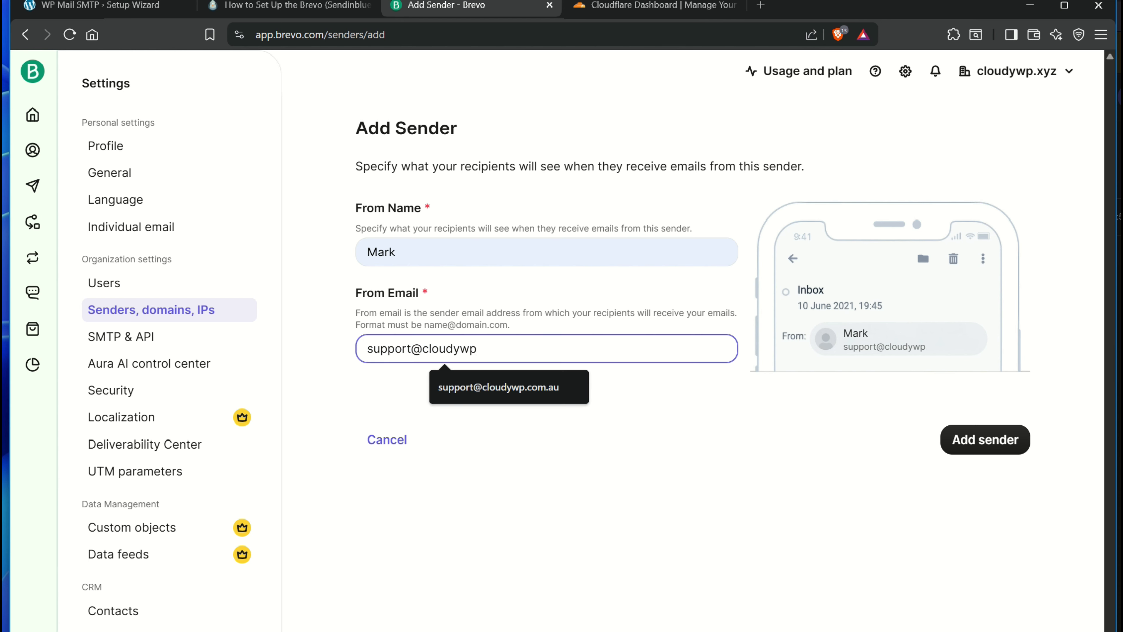
type(".xyz")
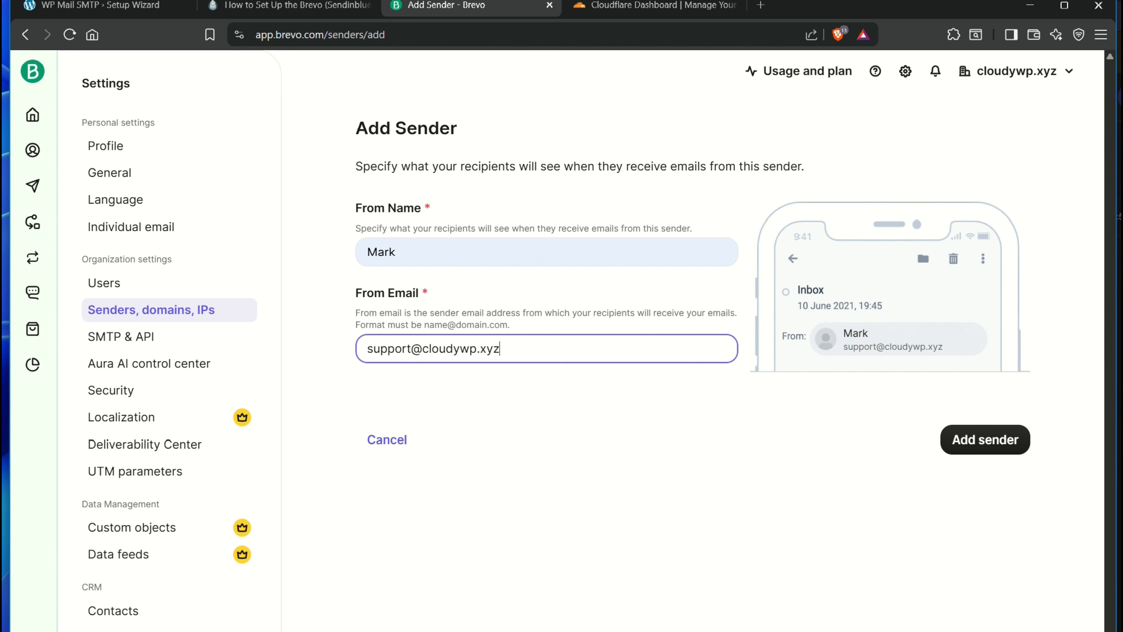
double_click(389, 348)
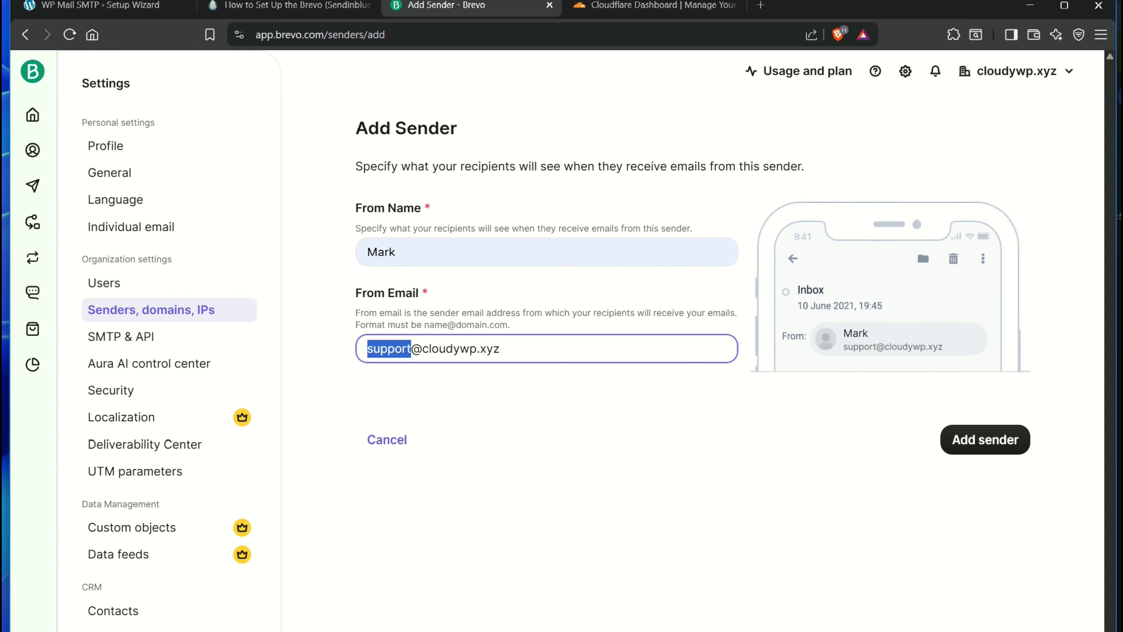
left_click_drag(504, 349, 365, 349)
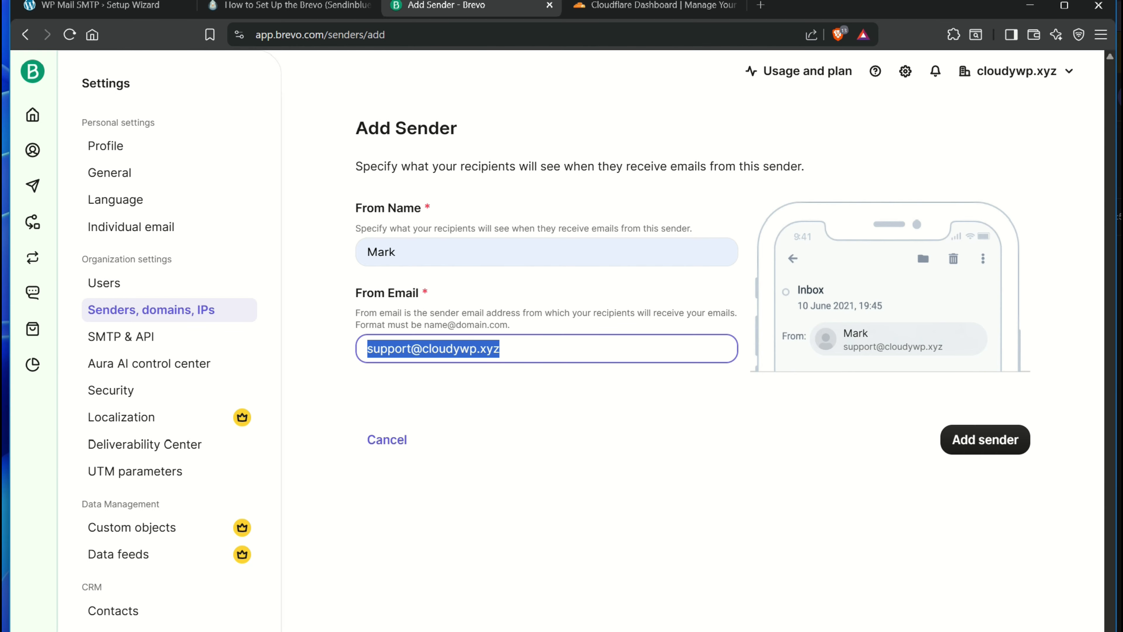
left_click(985, 439)
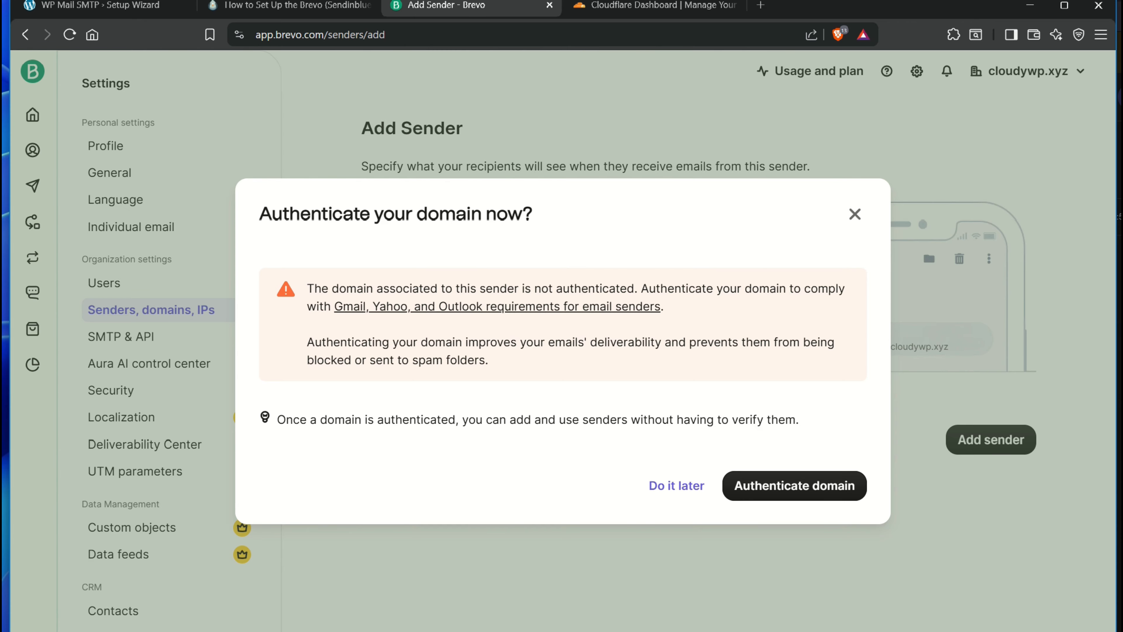
Add cloudywp.xyz as a Brevo domain and choose to authenticate it yourself
left_click(794, 486)
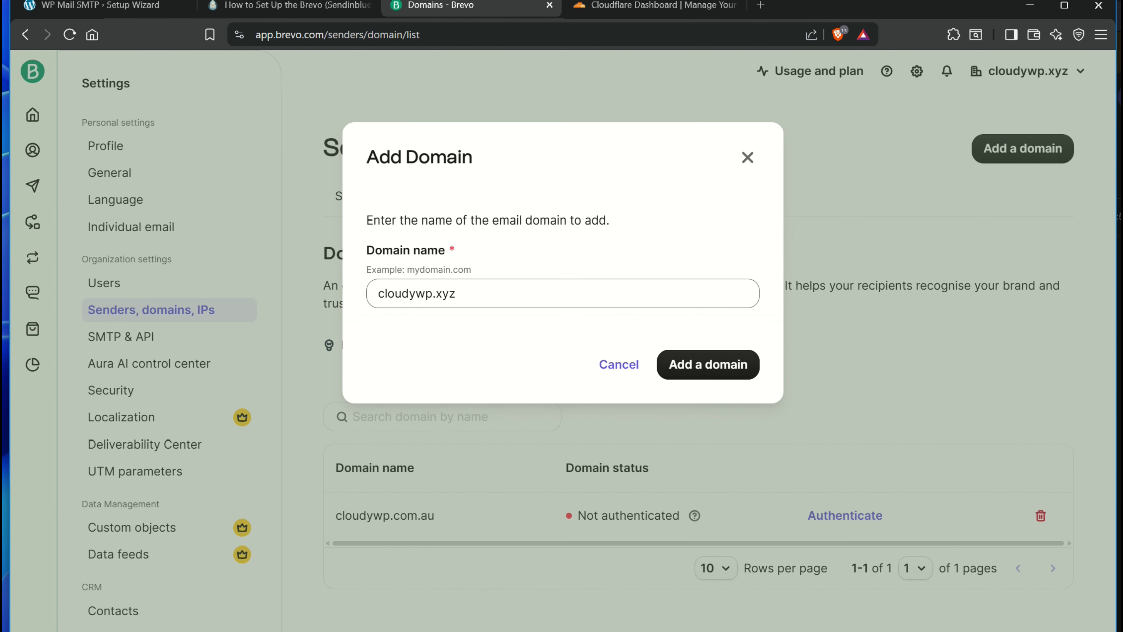
left_click(707, 365)
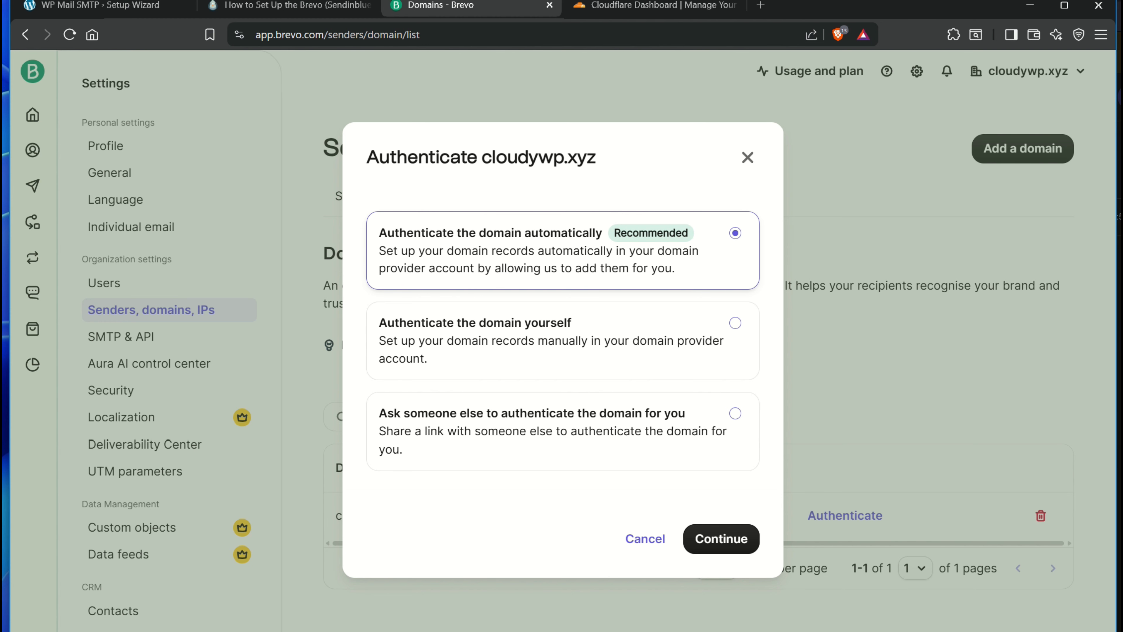
left_click(735, 323)
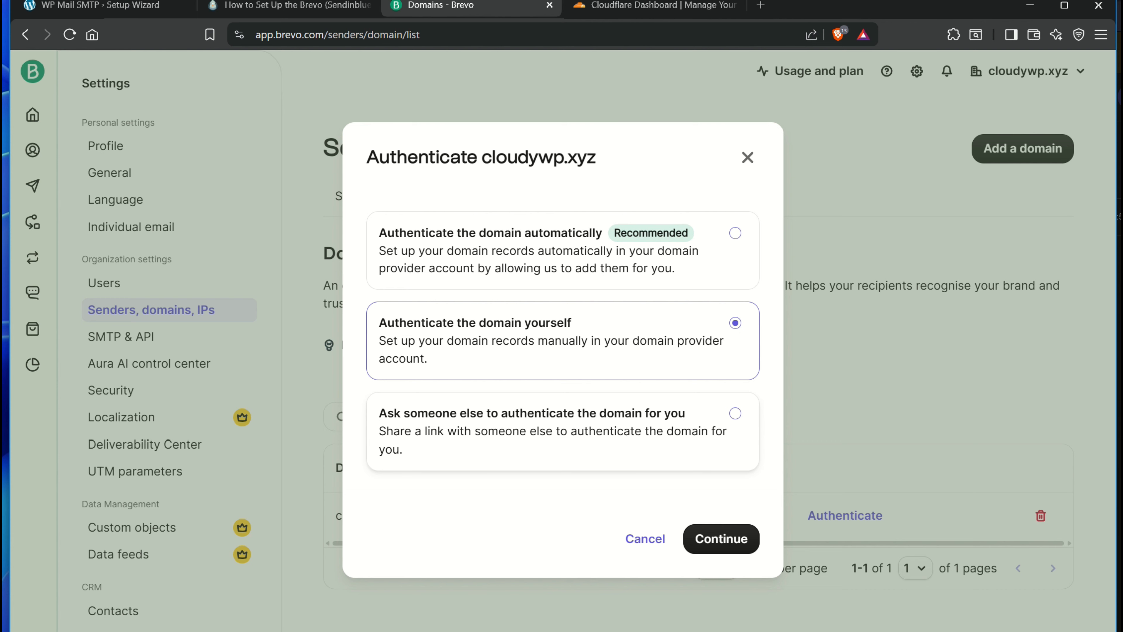
Review Brevo's Brevo code TXT, two DKIM CNAME and DMARC records for cloudywp.xyz, then go to Cloudflare
left_click(721, 539)
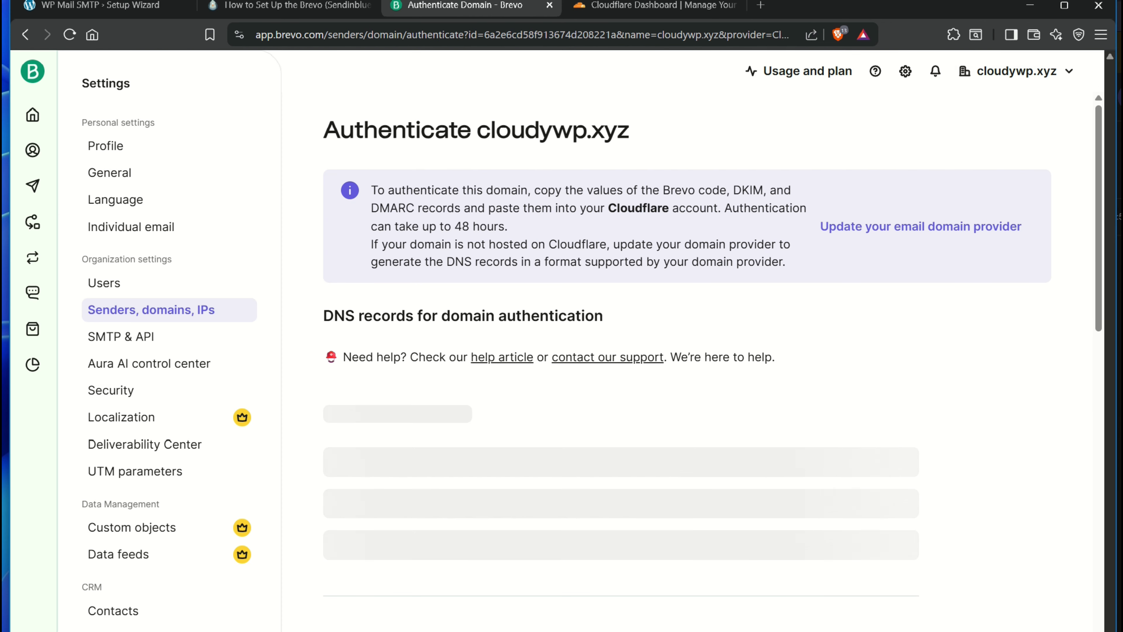
scroll(713, 349, "down", 5)
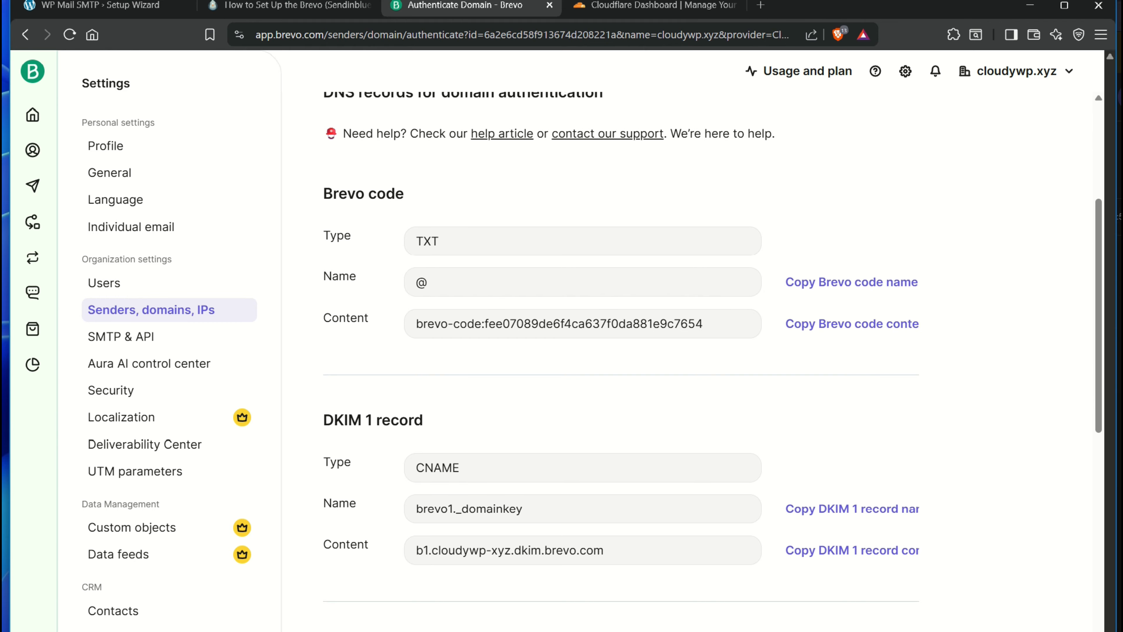
scroll(712, 349, "down", 10)
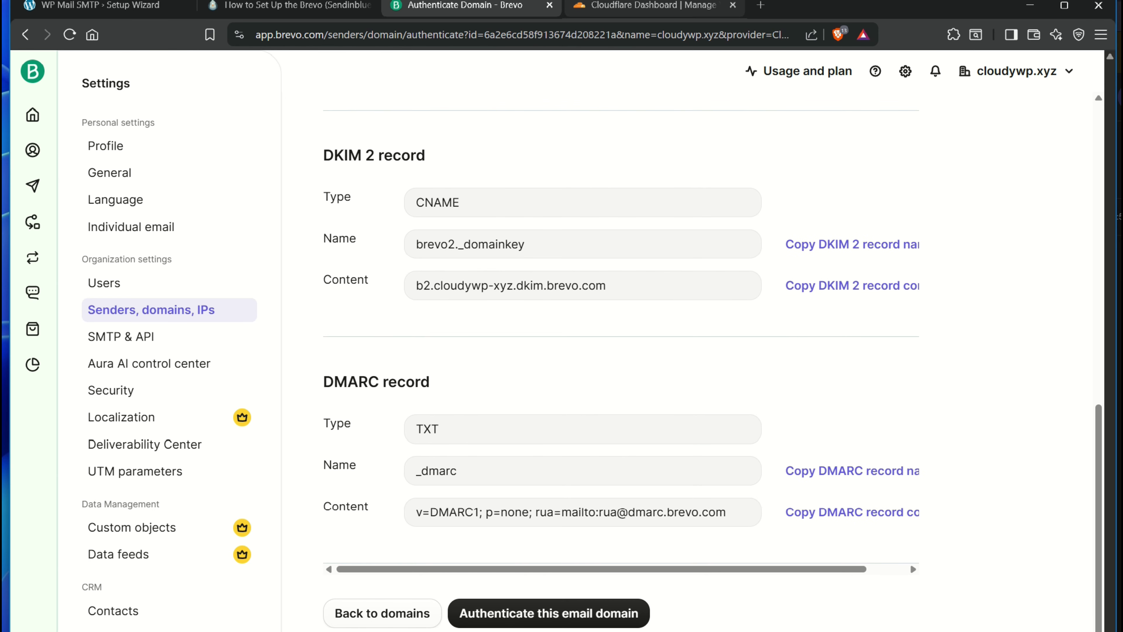
left_click(689, 5)
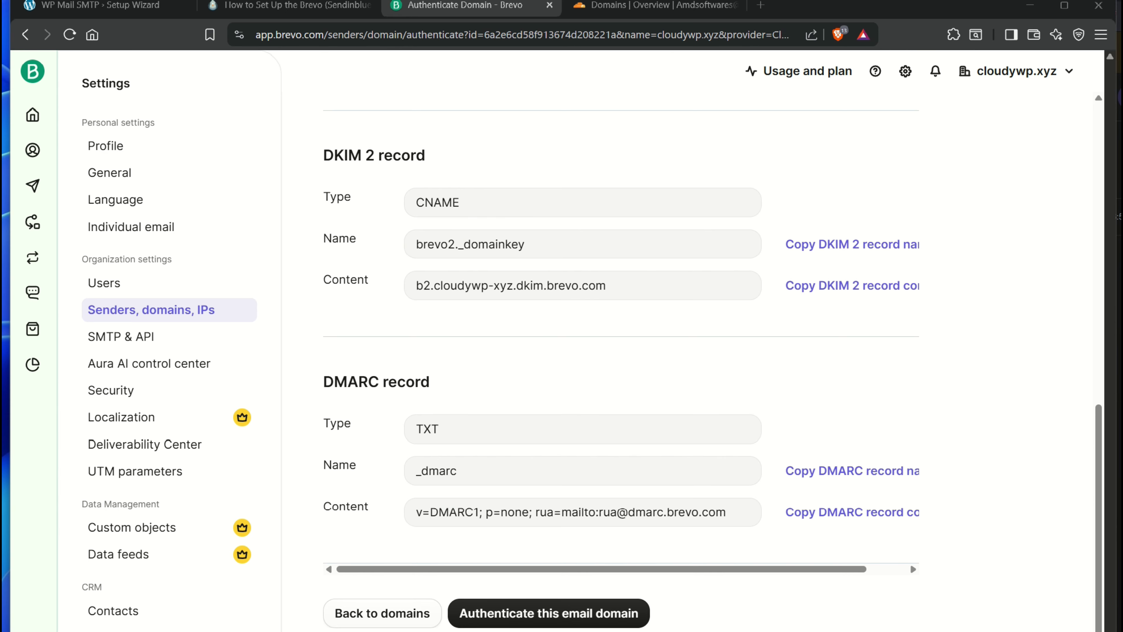
Navigate Cloudflare from the domains overview to cloudywp.xyz's DNS Records page
left_click(664, 6)
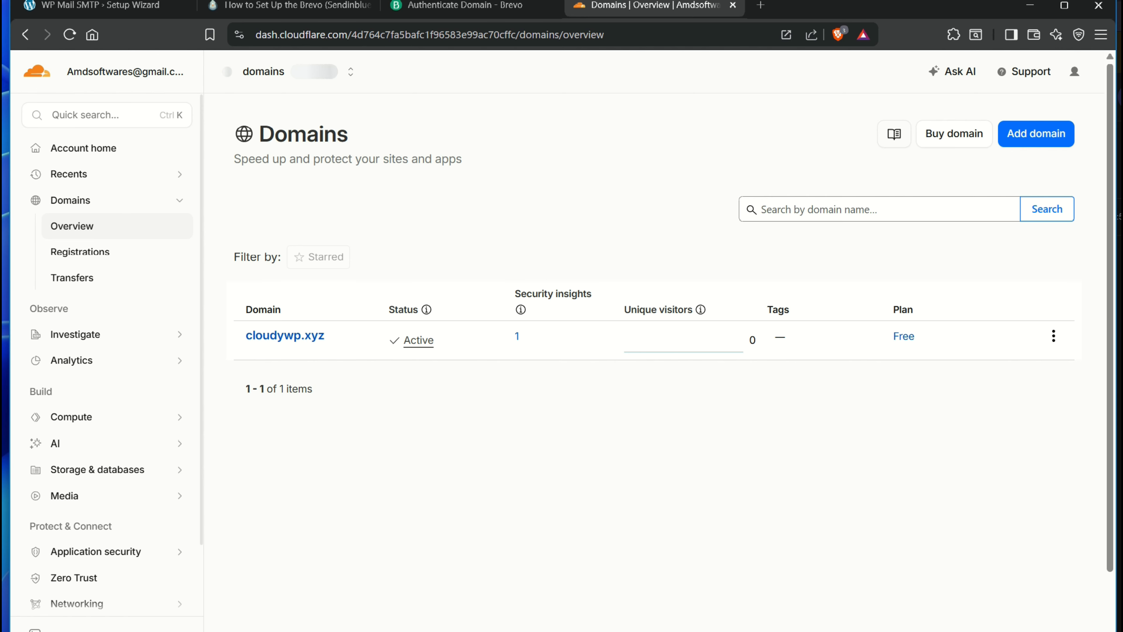
left_click(285, 336)
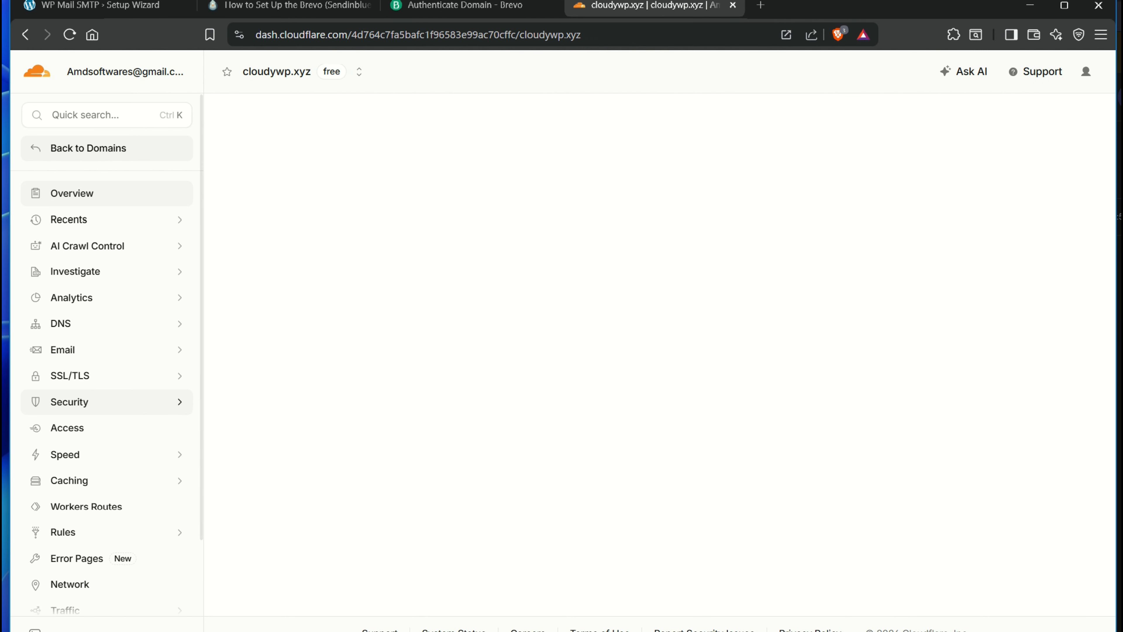
left_click(88, 324)
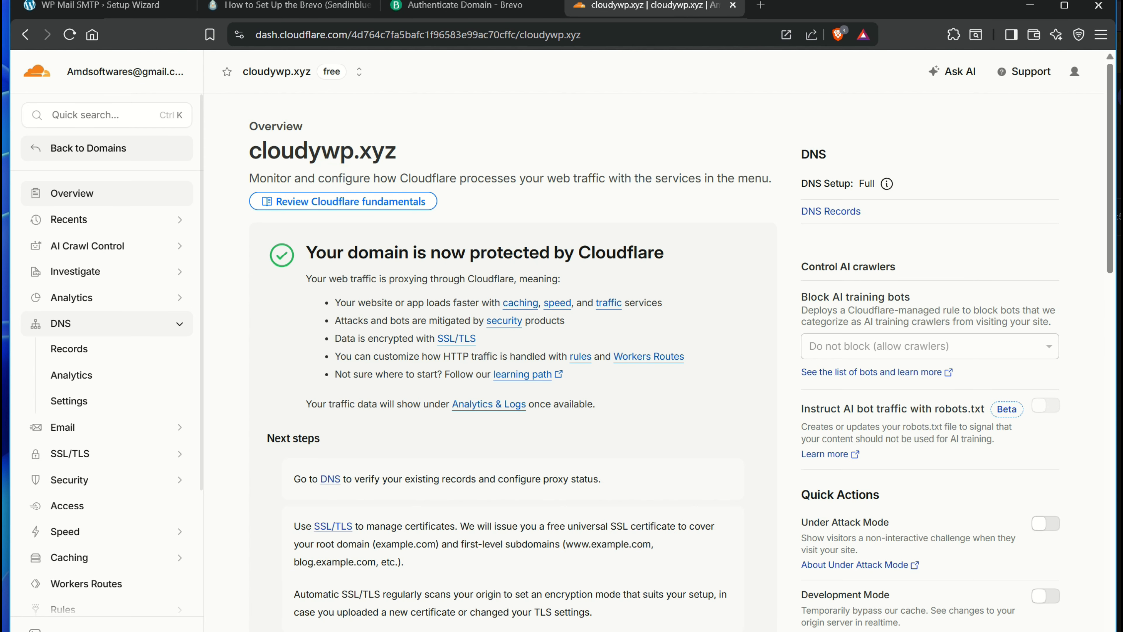
left_click(69, 349)
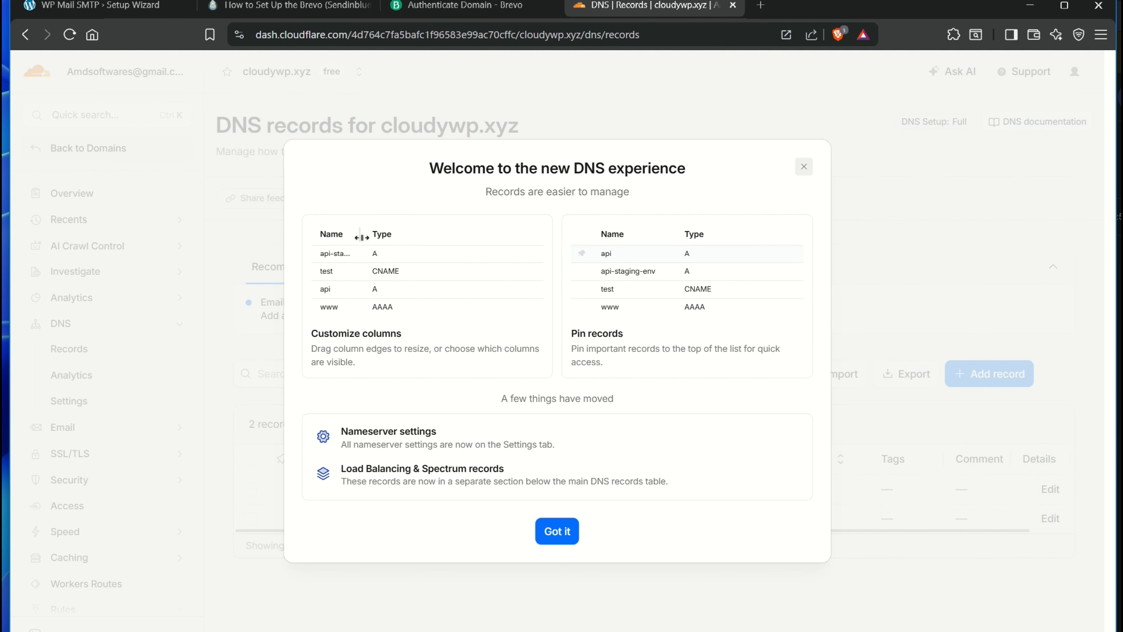
Dismiss the DNS welcome notice and start a new TXT record in Cloudflare
left_click(557, 530)
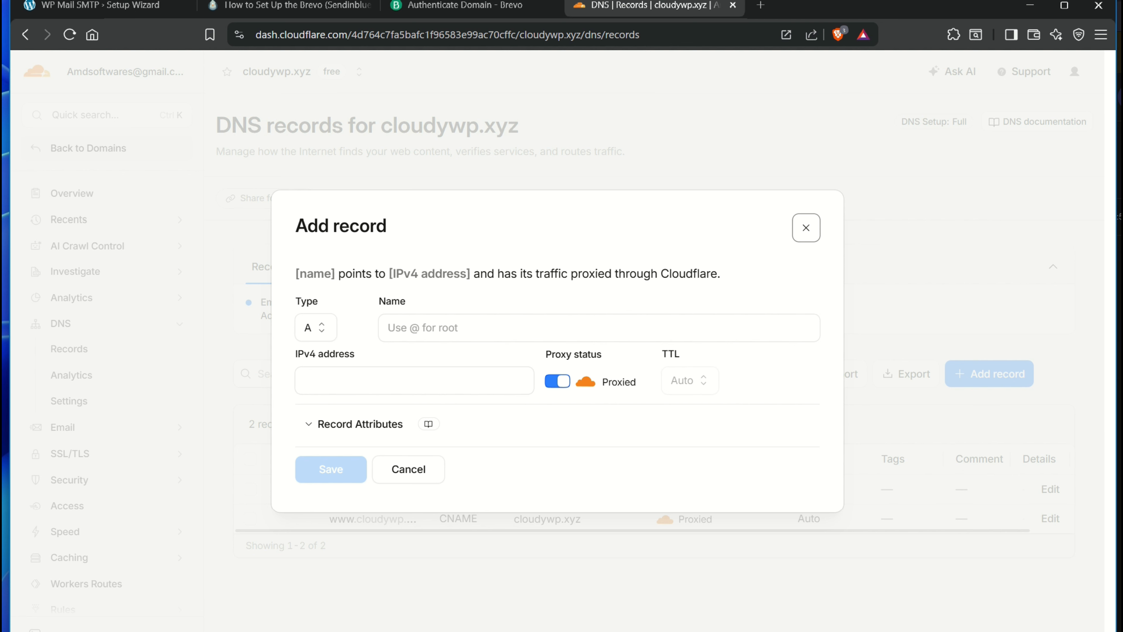
left_click(315, 327)
scroll(338, 473, "down", 1)
scroll(339, 465, "down", 3)
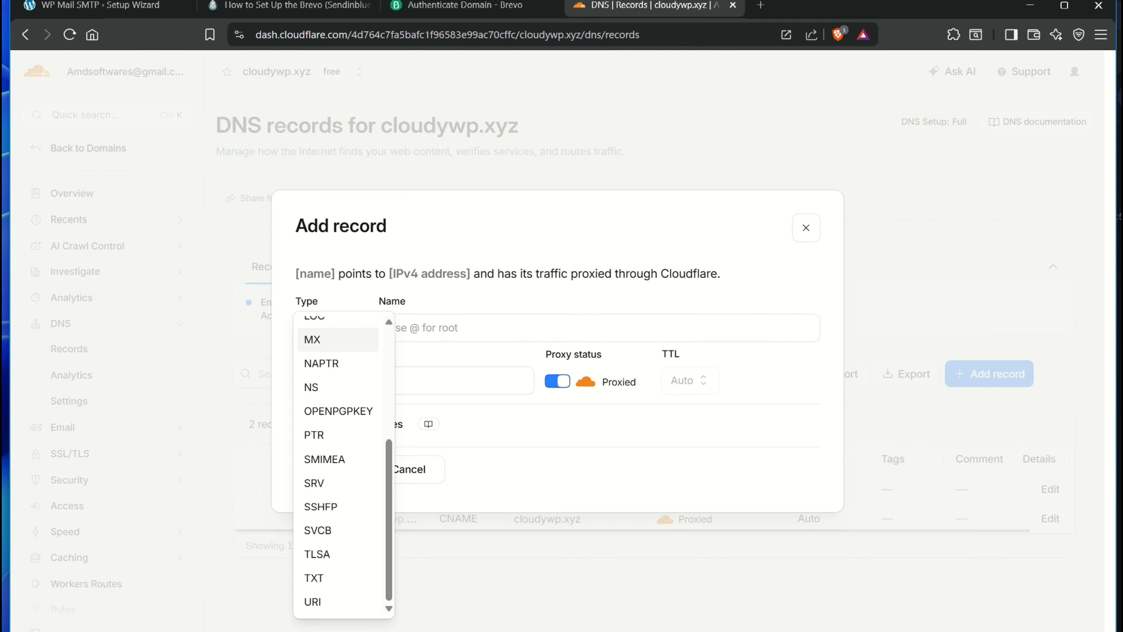
left_click(340, 577)
left_click(423, 330)
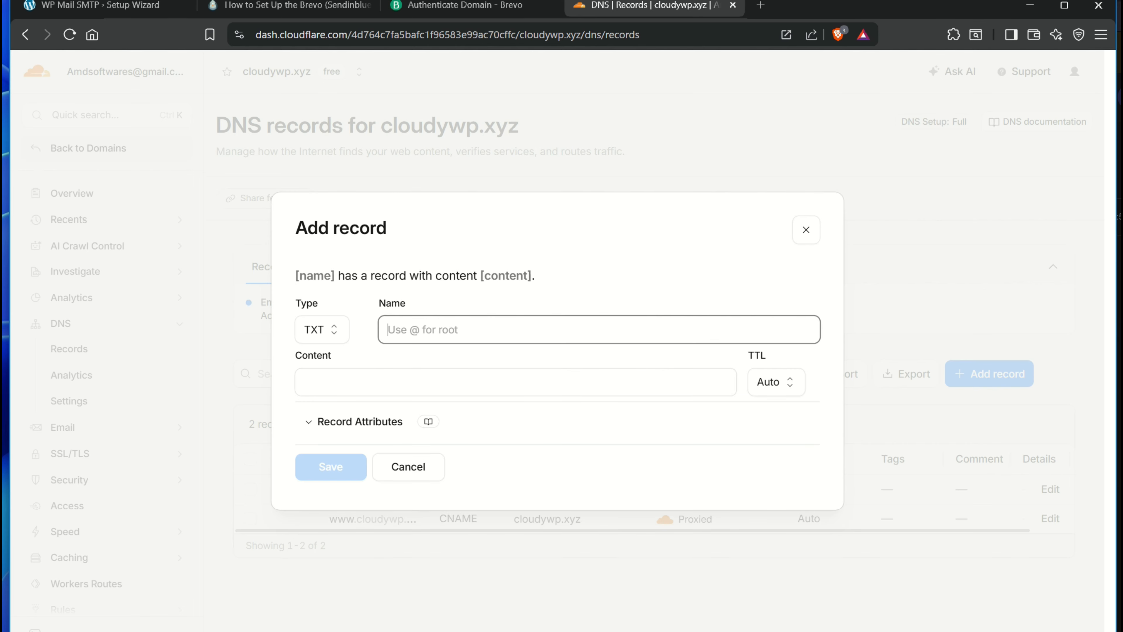
Recheck Brevo's DNS records before returning to the Cloudflare record form
key("ctrl+shift+Tab")
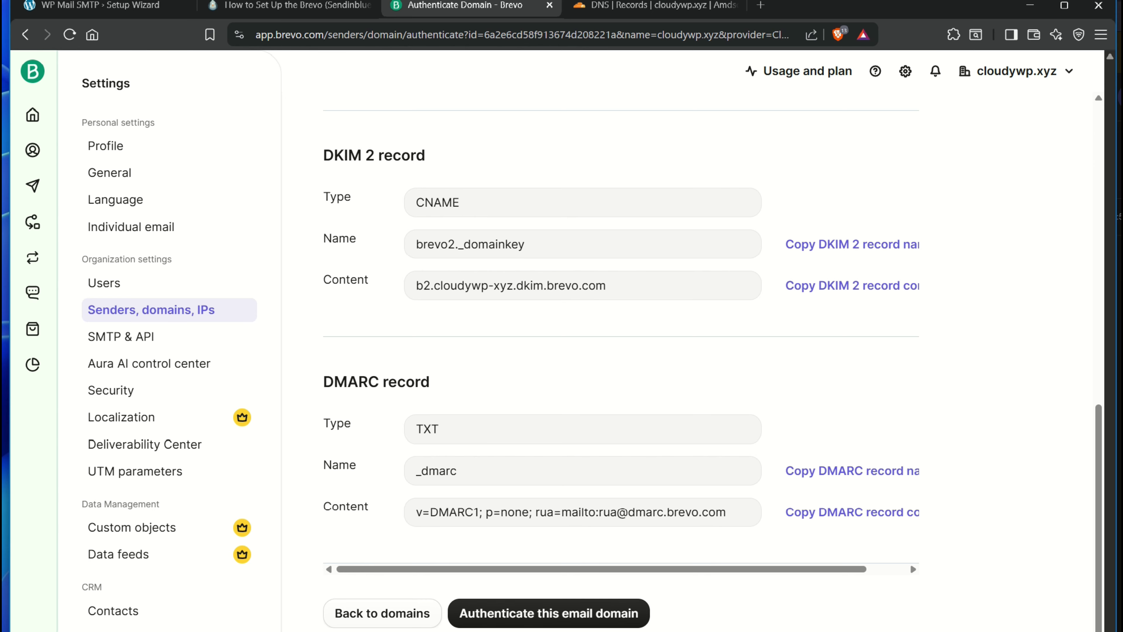
scroll(910, 562, "up", 6)
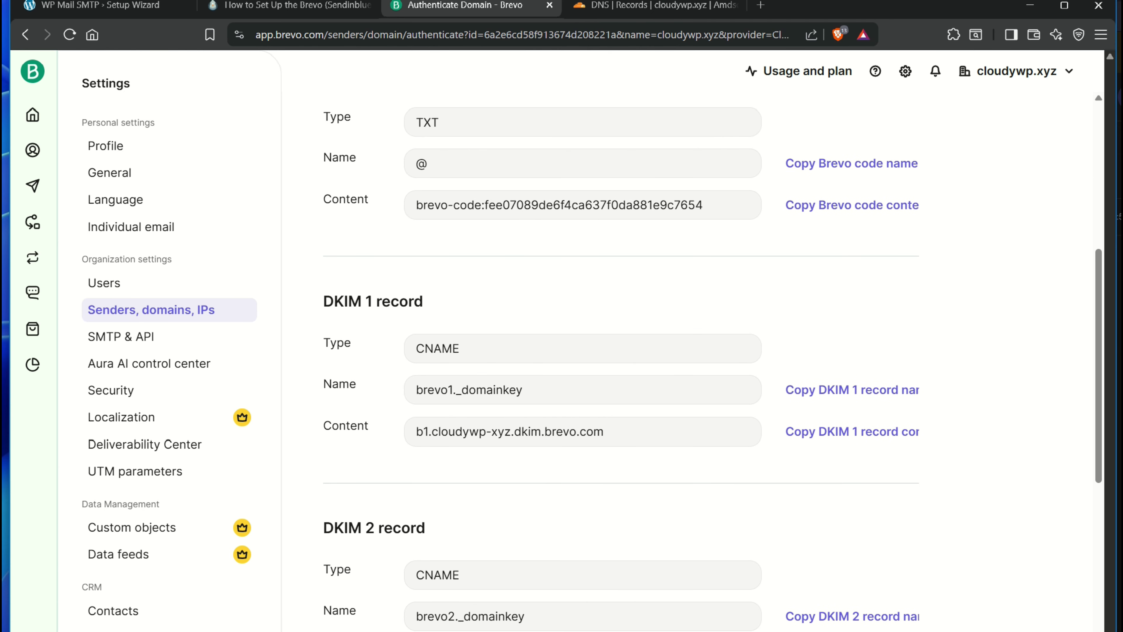
scroll(619, 354, "up", 3)
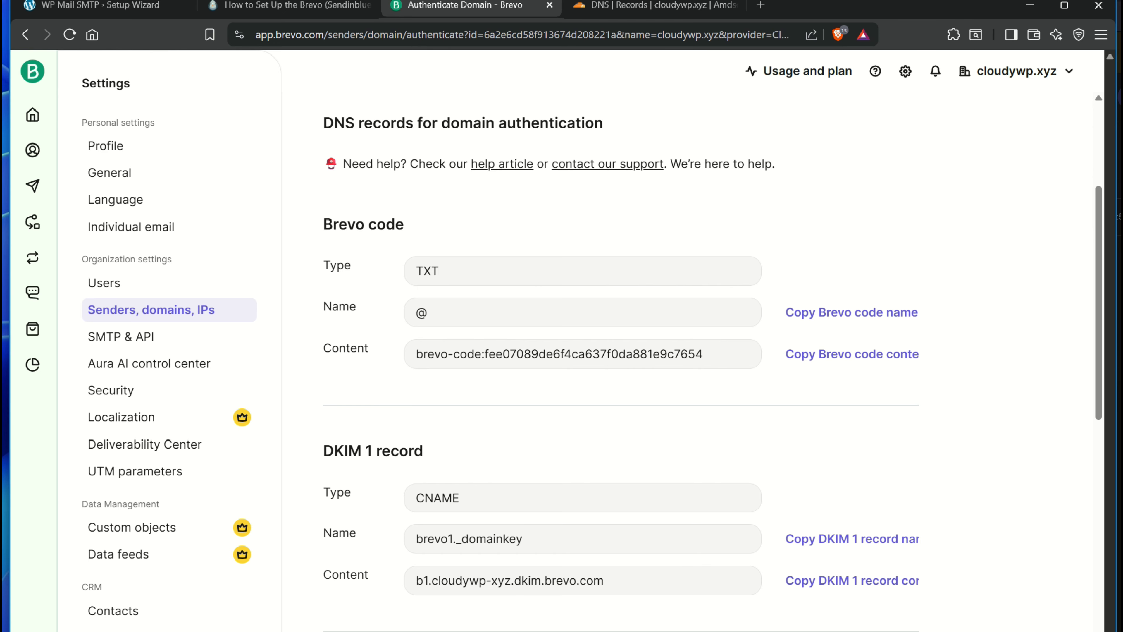
key("ctrl+Tab")
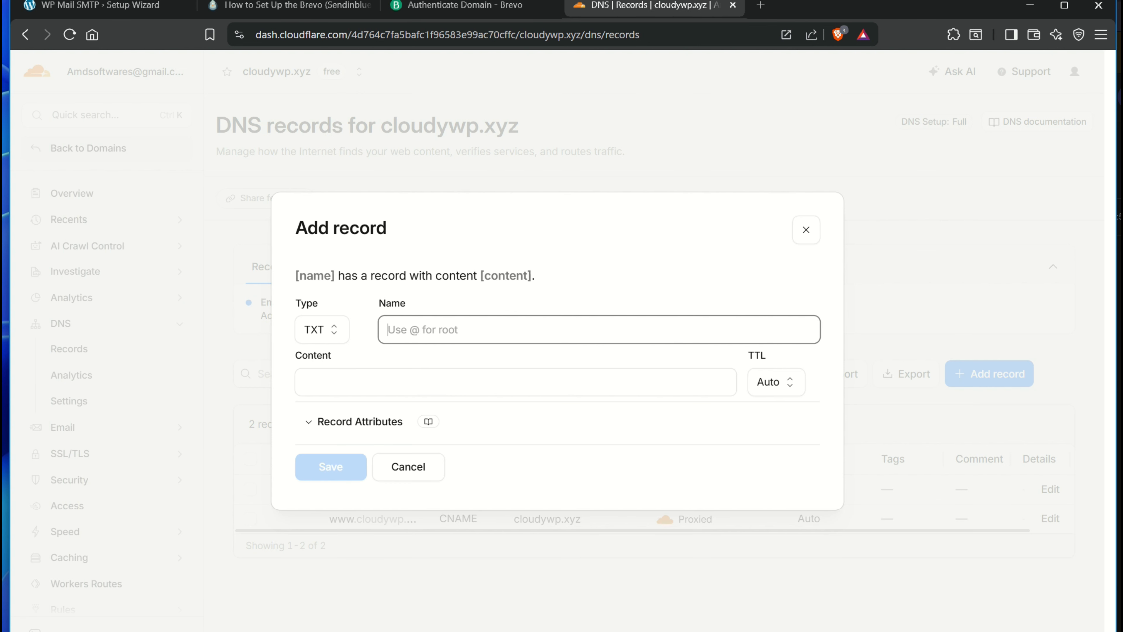
Change the new Cloudflare record's type to CNAME, then return to Brevo's Domains list
left_click(516, 382)
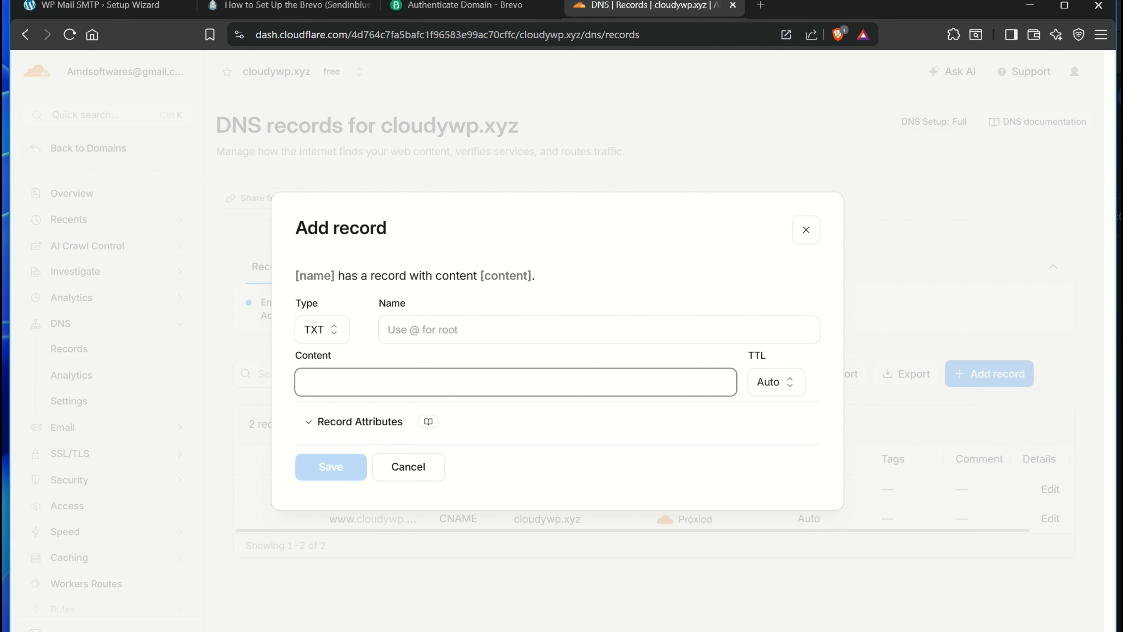
left_click(486, 330)
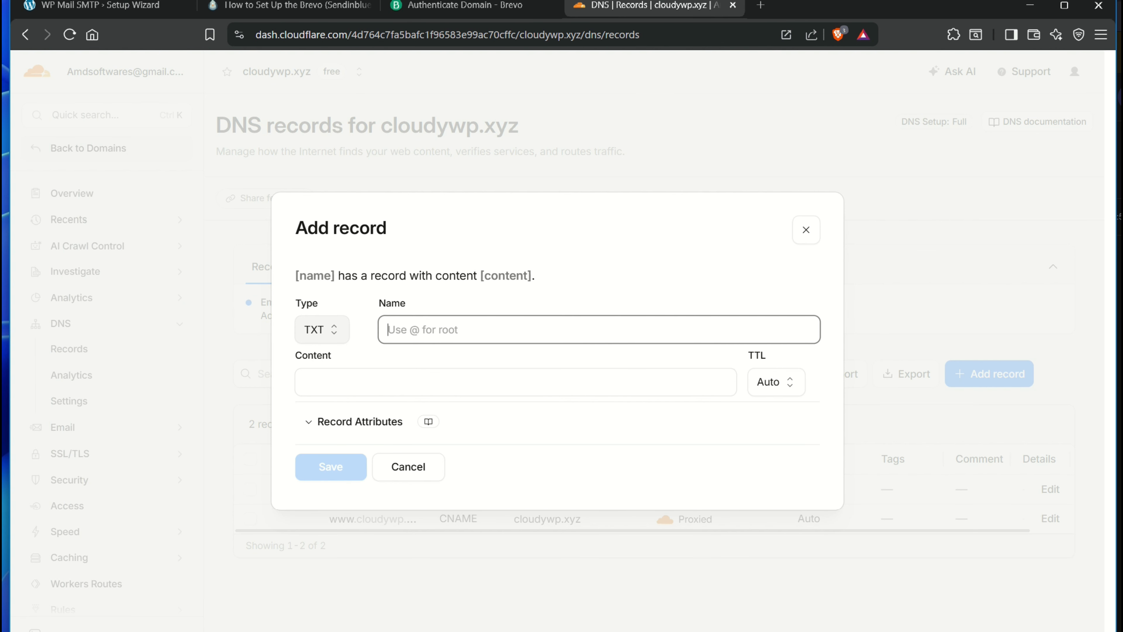
left_click(322, 329)
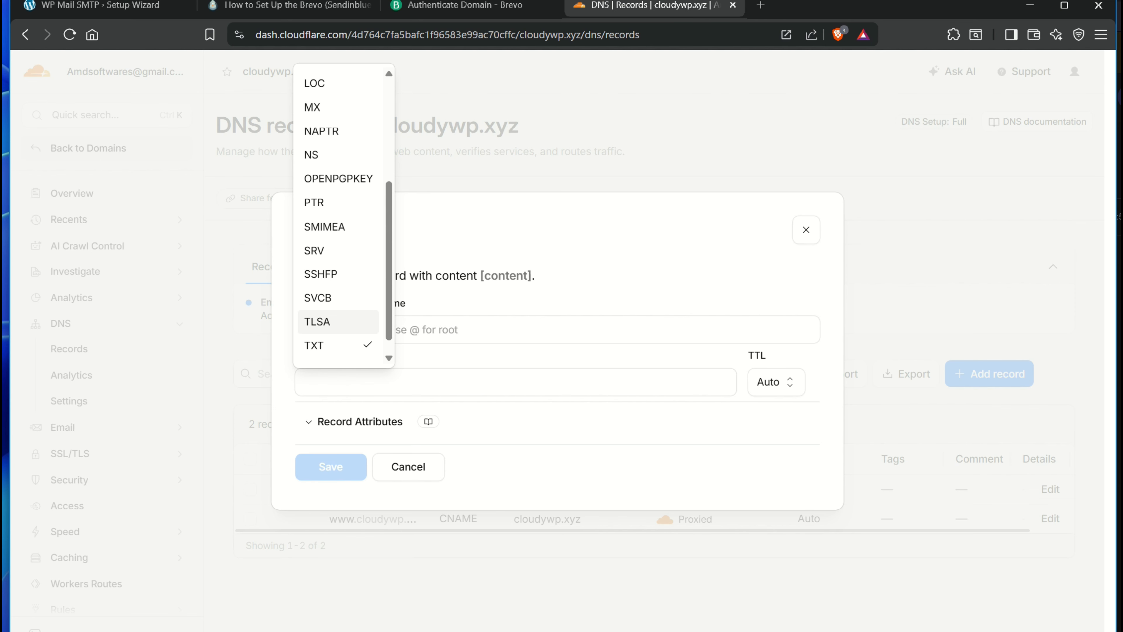
scroll(327, 321, "down", 1)
scroll(336, 216, "up", 5)
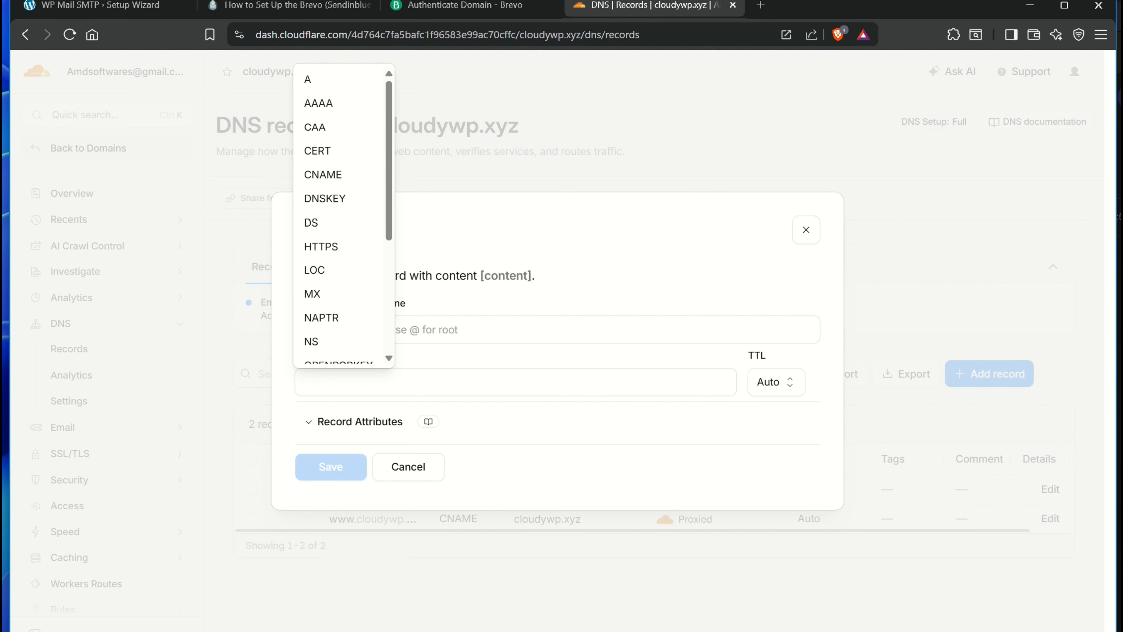
left_click(323, 174)
left_click(455, 5)
Start Brevo's automatic domain authentication for cloudywp.xyz
left_click(25, 34)
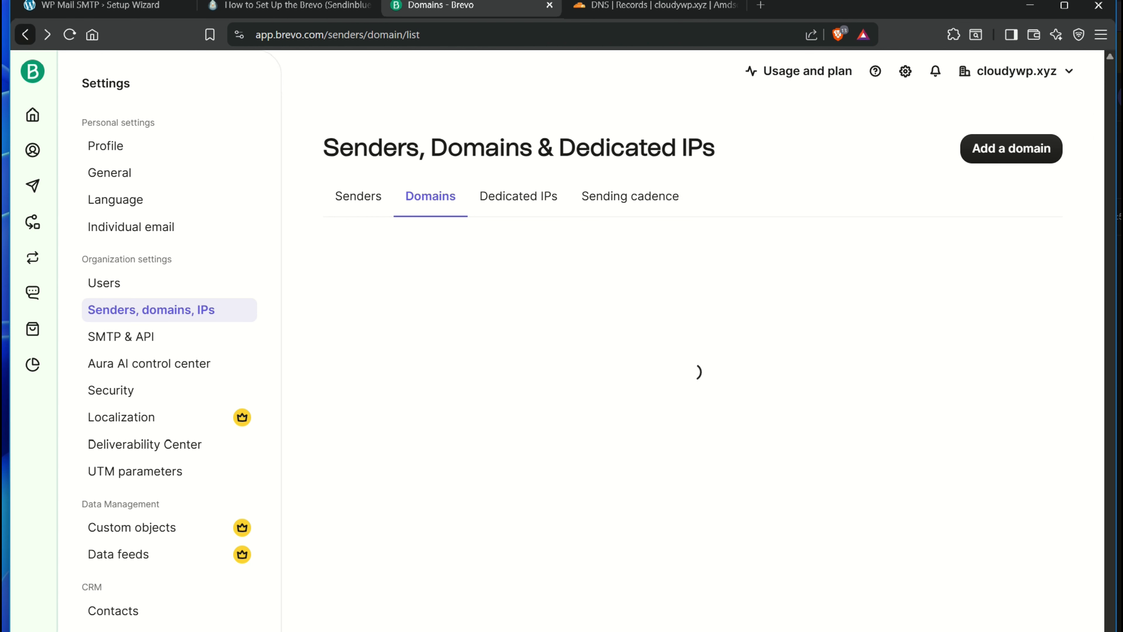
right_click(25, 34)
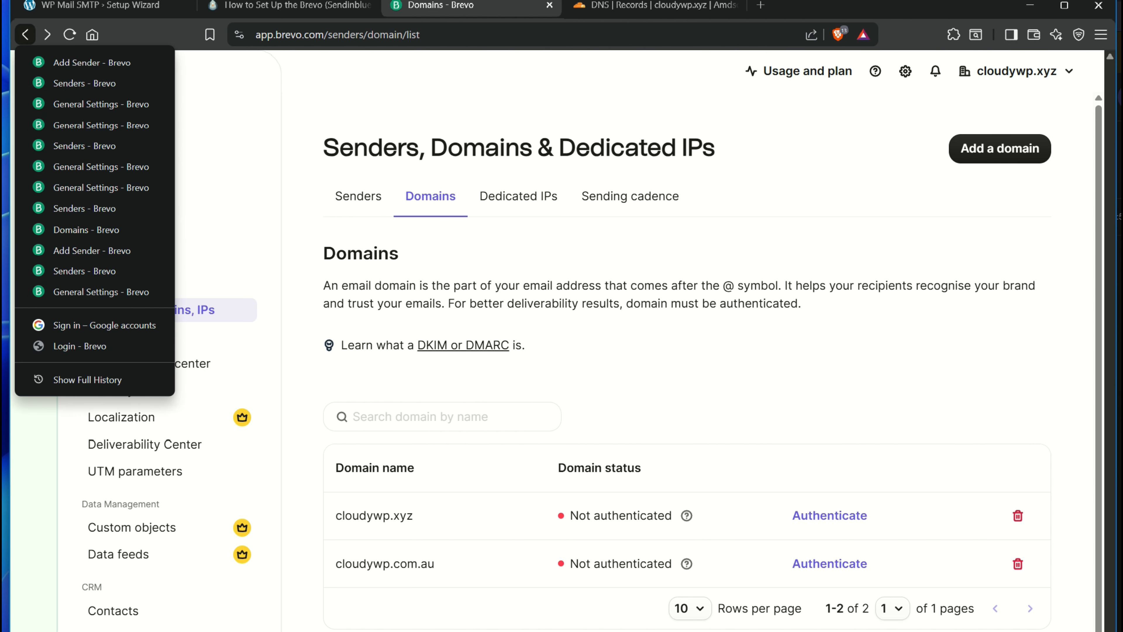
key("Escape")
left_click(830, 515)
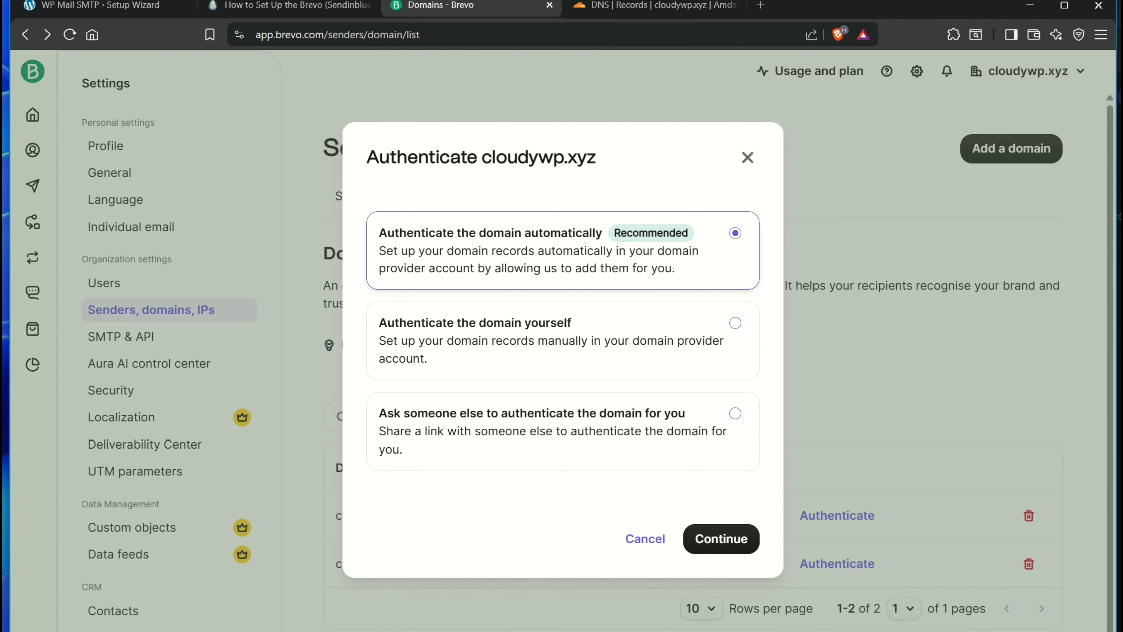
left_click(721, 539)
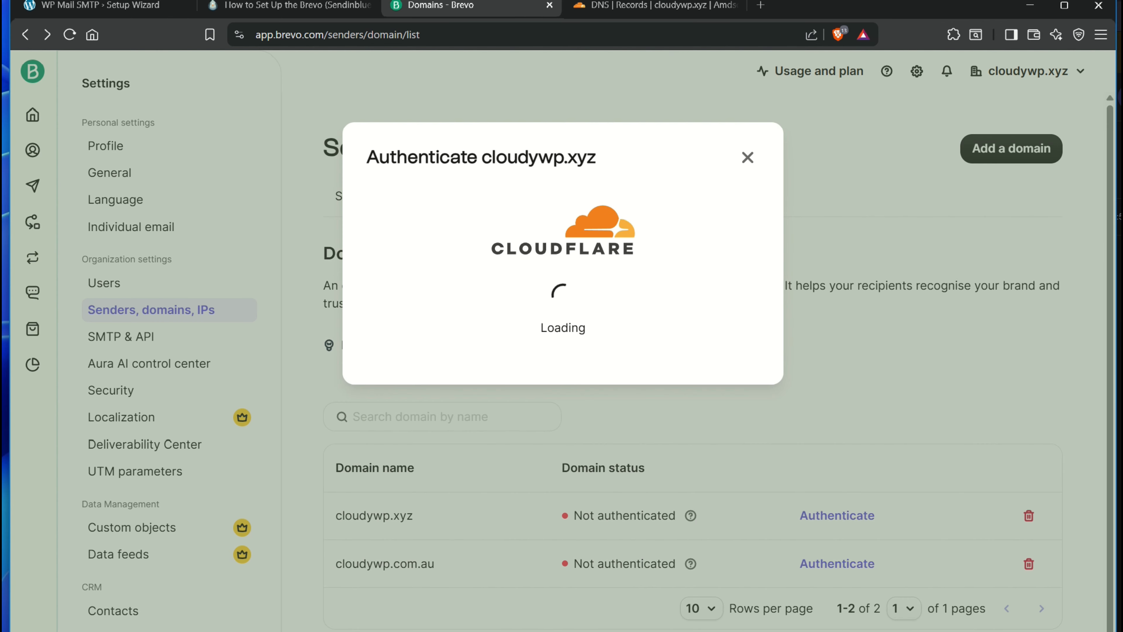
Sign in to Cloudflare and authorize Brevo to add its four DNS records
left_click(562, 298)
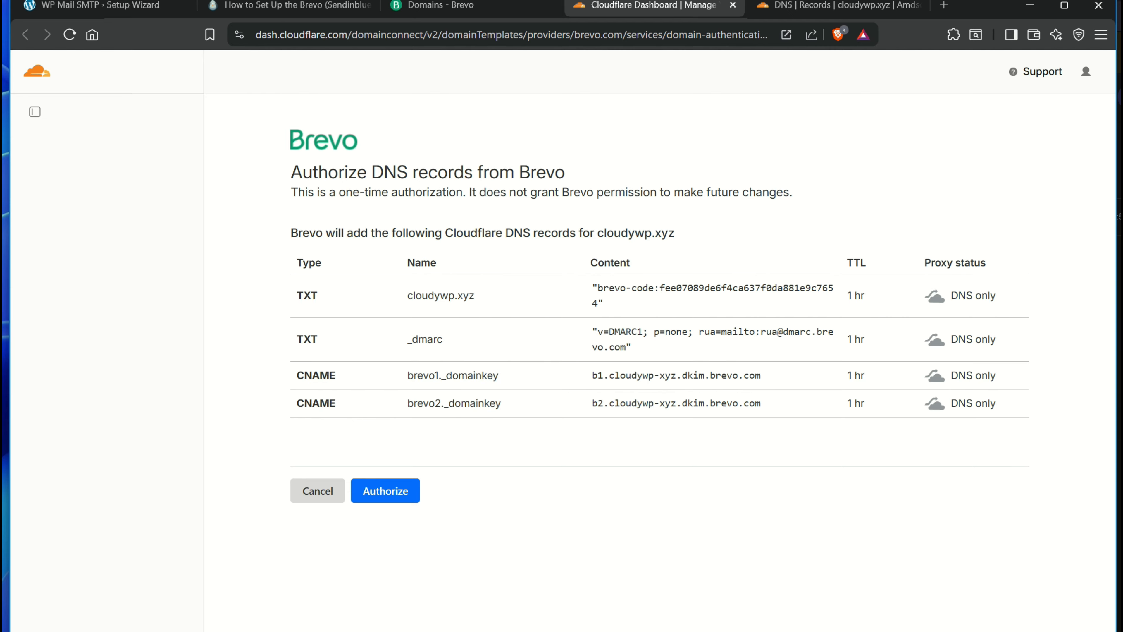
left_click_drag(296, 295, 996, 403)
left_click(999, 407)
left_click(385, 491)
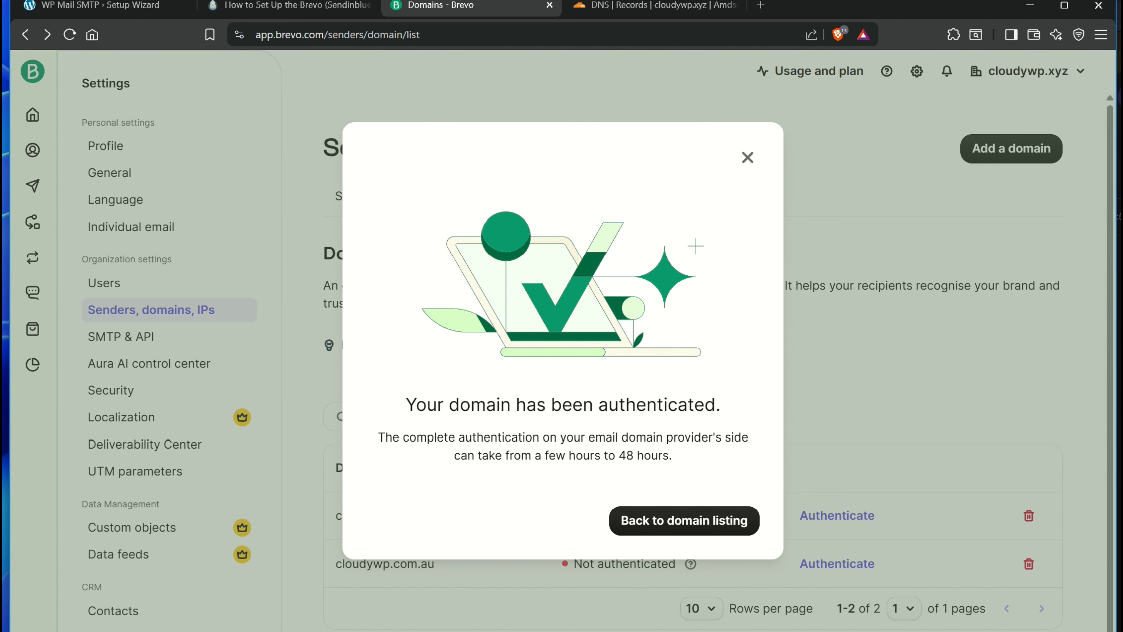
Delete the cloudywp.com.au domain from Brevo's domain list
left_click(684, 521)
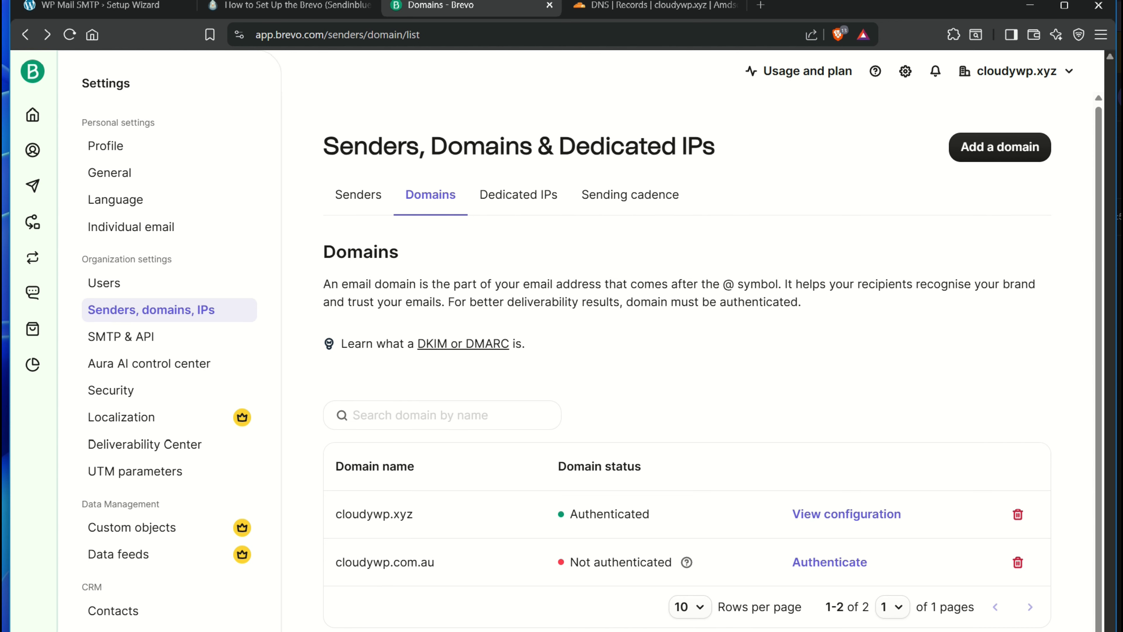
left_click(1017, 562)
left_click(813, 443)
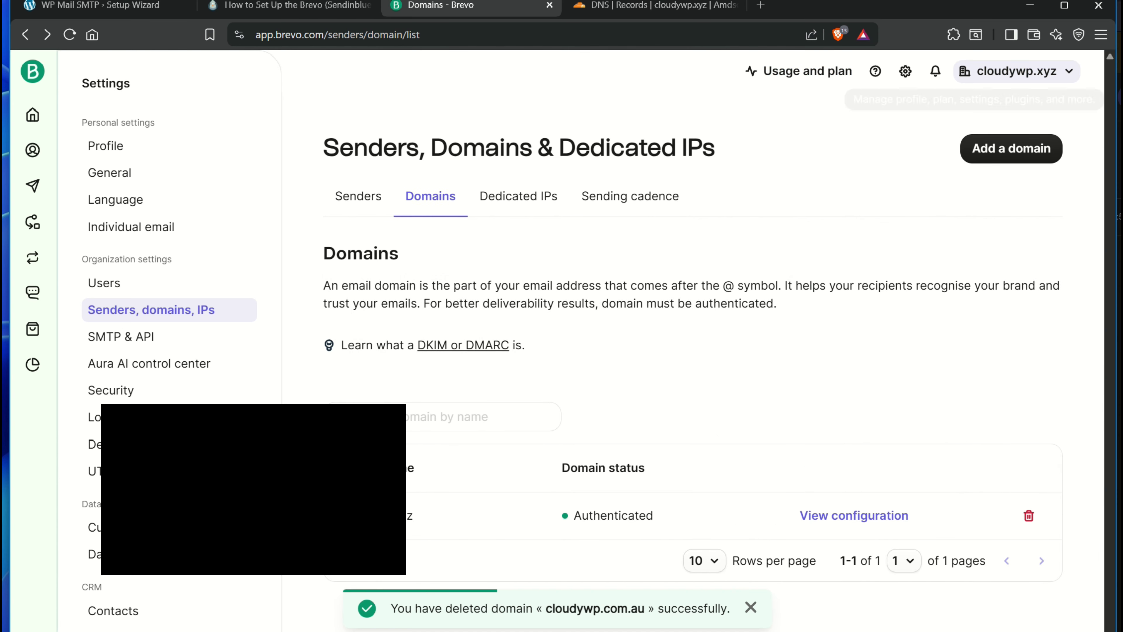
Inspect cloudywp.xyz's DNS configuration, then go back to the Domains list
left_click(853, 516)
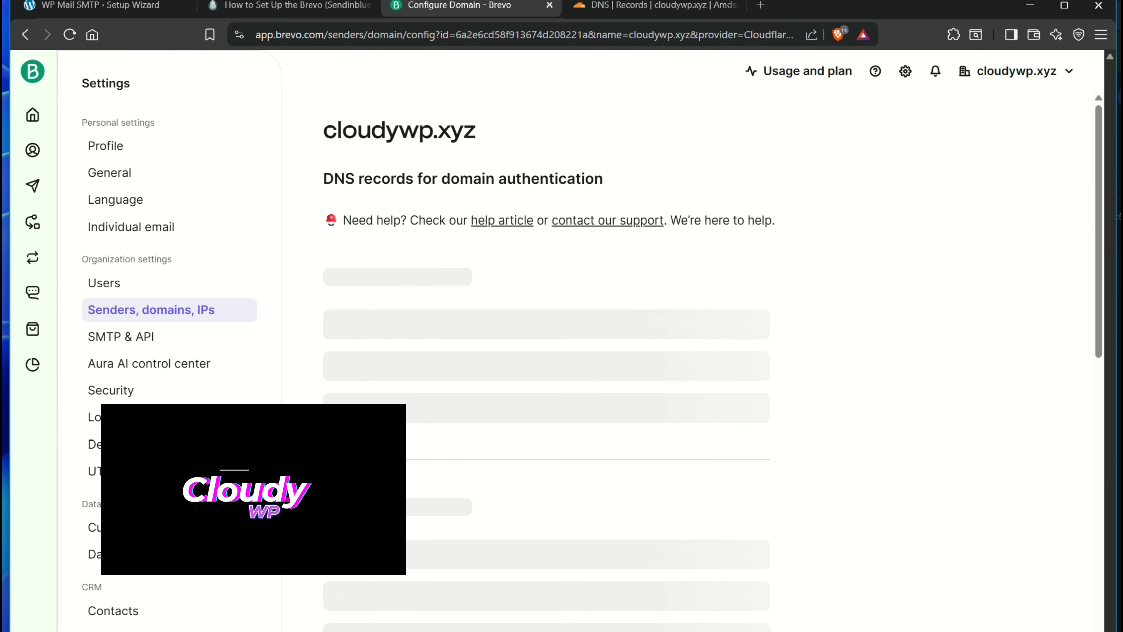
scroll(641, 354, "down", 8)
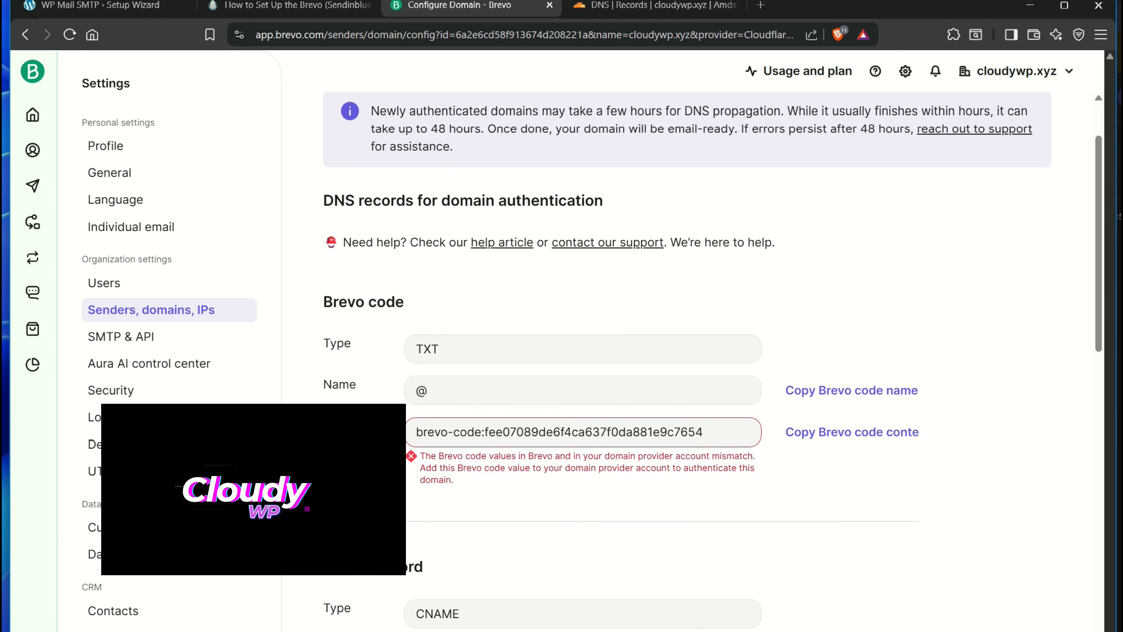
scroll(910, 562, "down", 7)
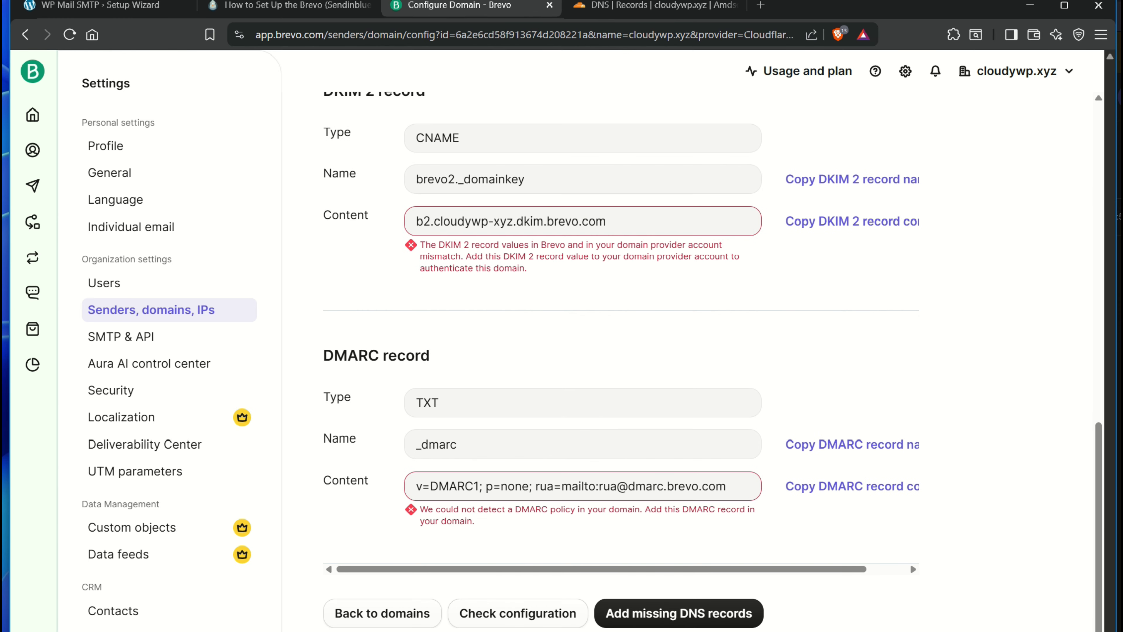
left_click(25, 35)
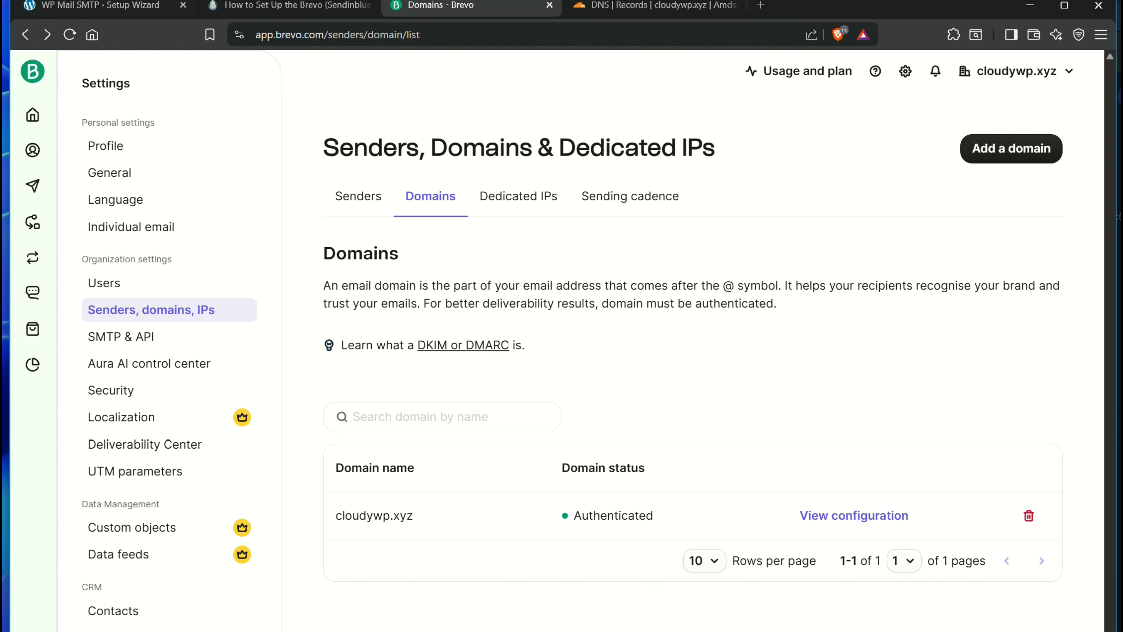
Follow the WP Mail SMTP wizard's API Key help link to open Brevo's API keys page
left_click(118, 5)
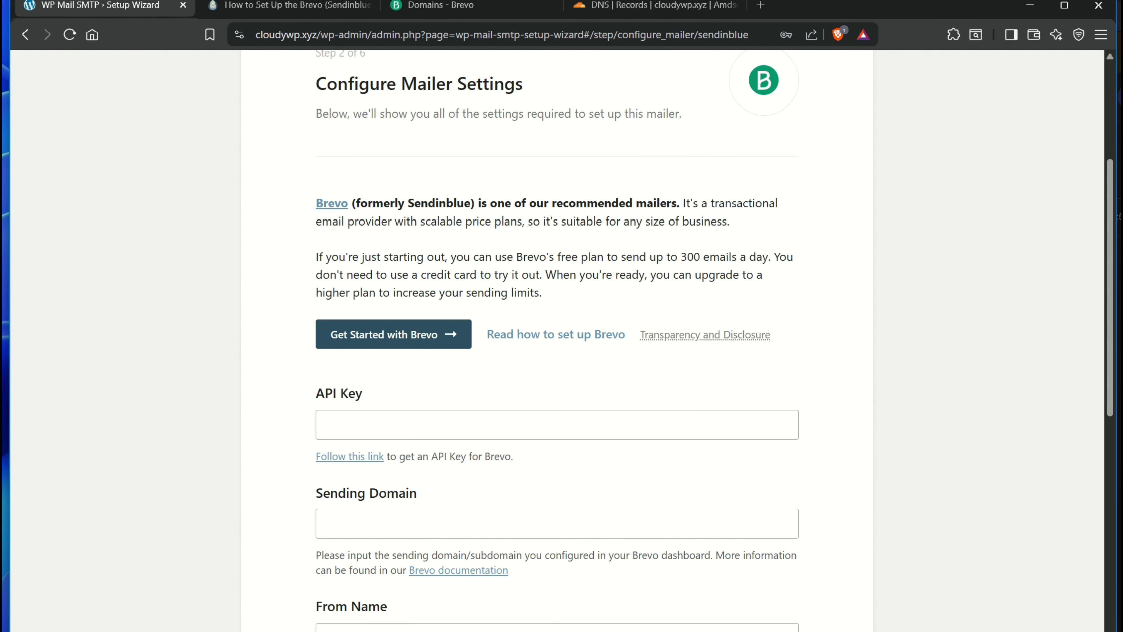
left_click_drag(315, 393, 363, 393)
left_click_drag(417, 456, 511, 456)
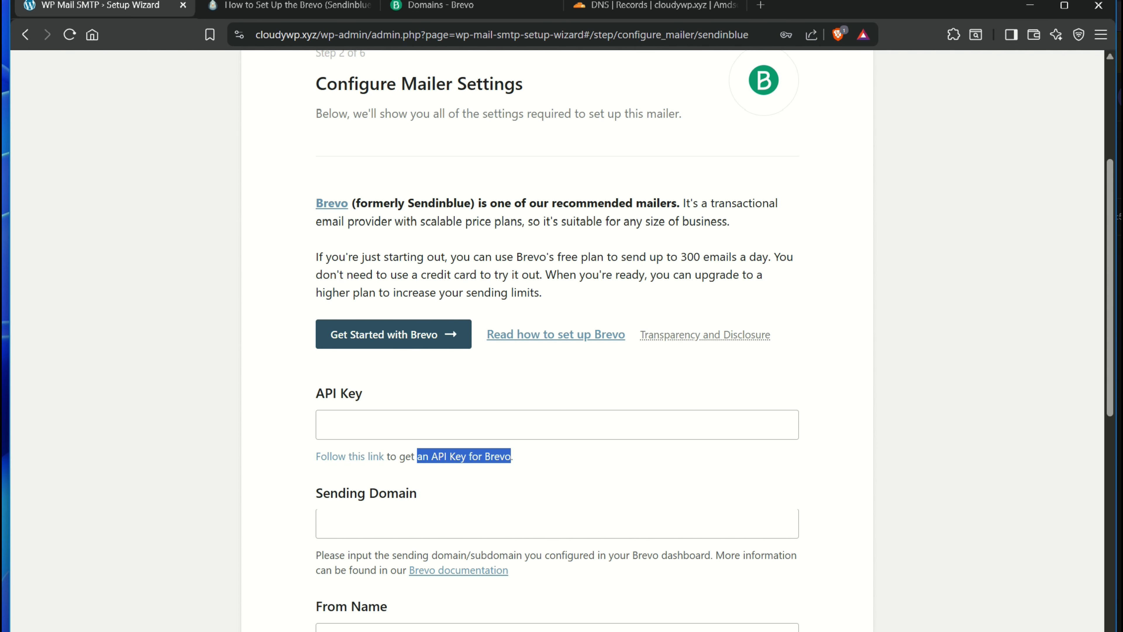
left_click(350, 457)
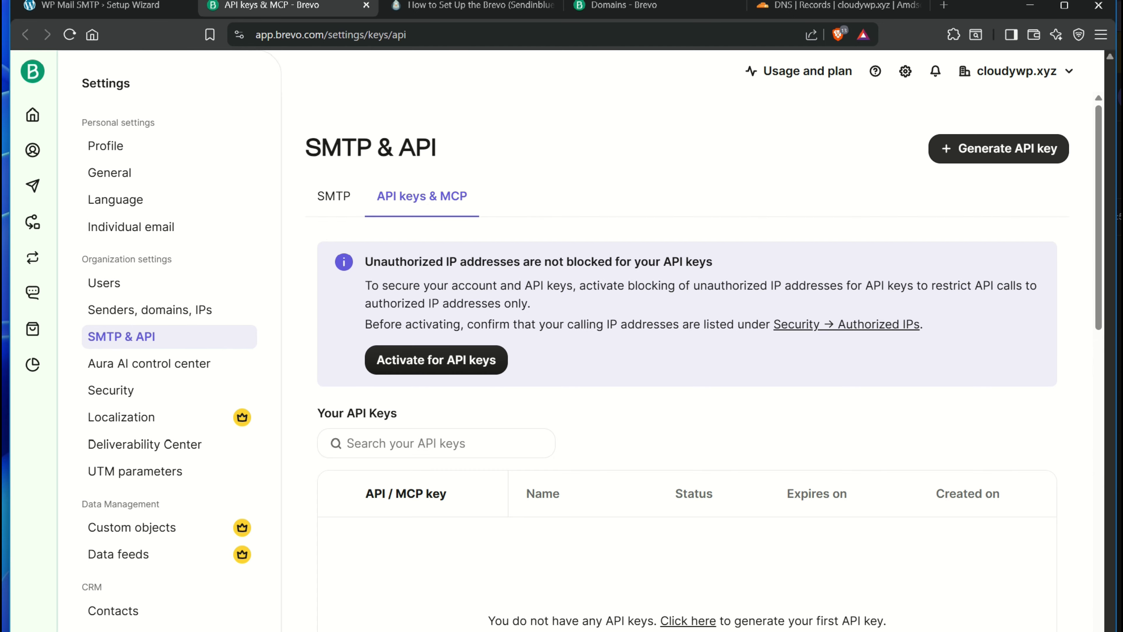
Generate a Brevo API key named cloudywp.xyz expiring in 7 days and copy its value
left_click(998, 148)
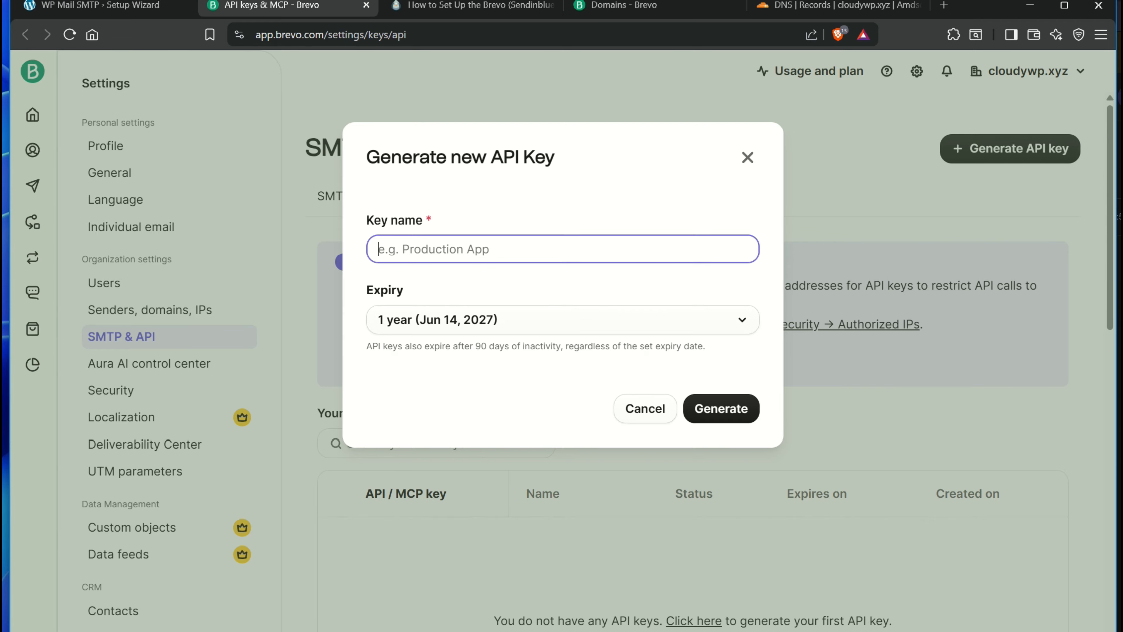
type("cloudy")
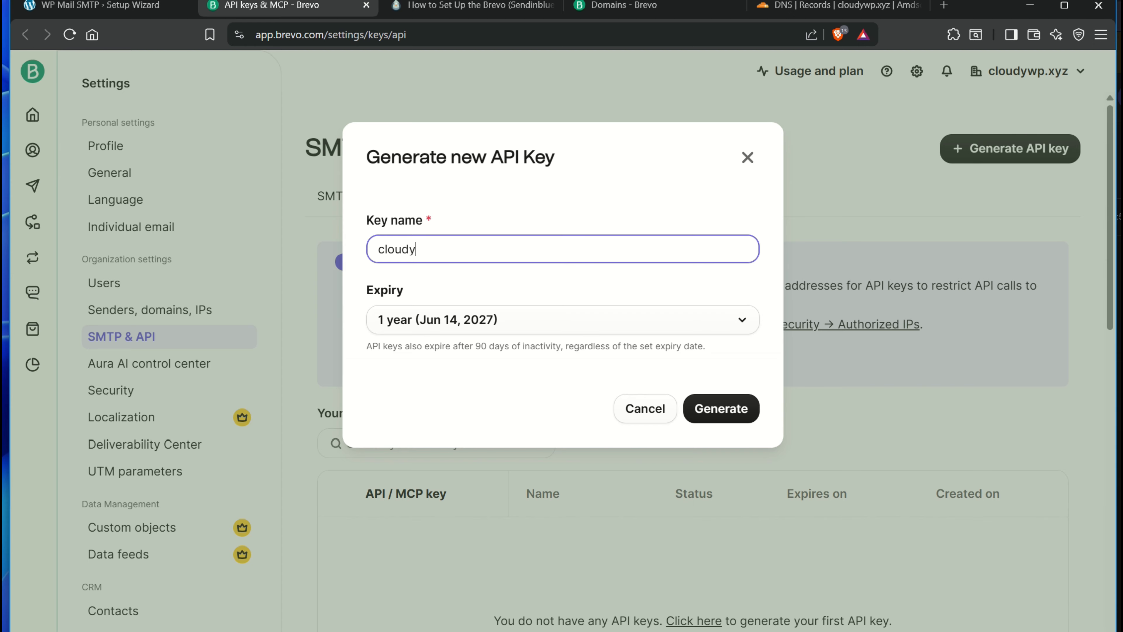
type("wp.xyz")
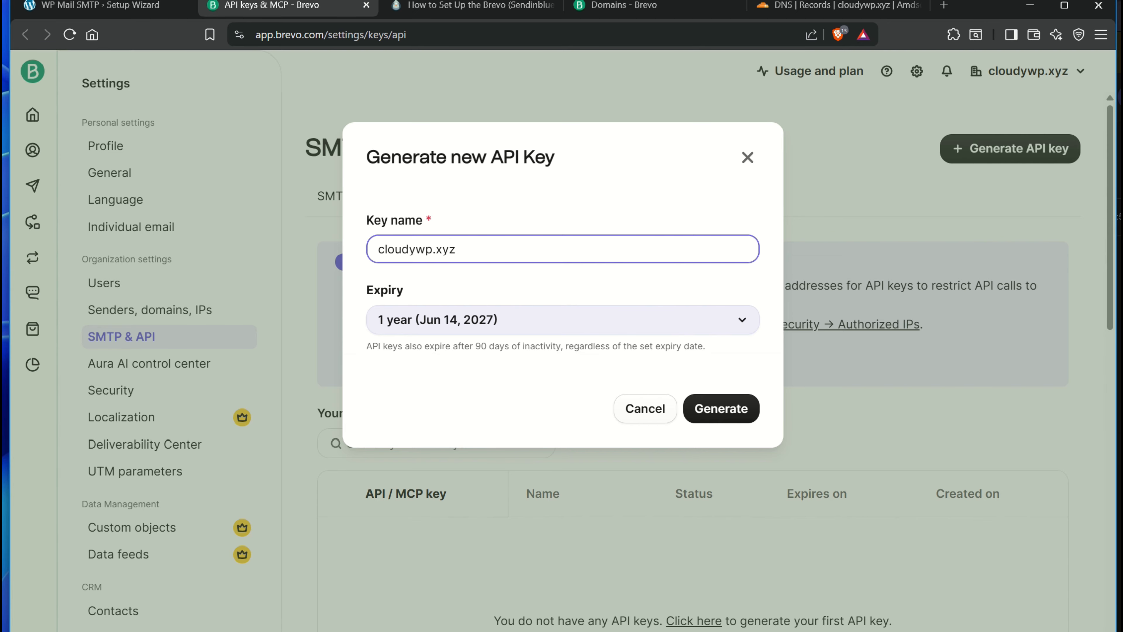
left_click(500, 320)
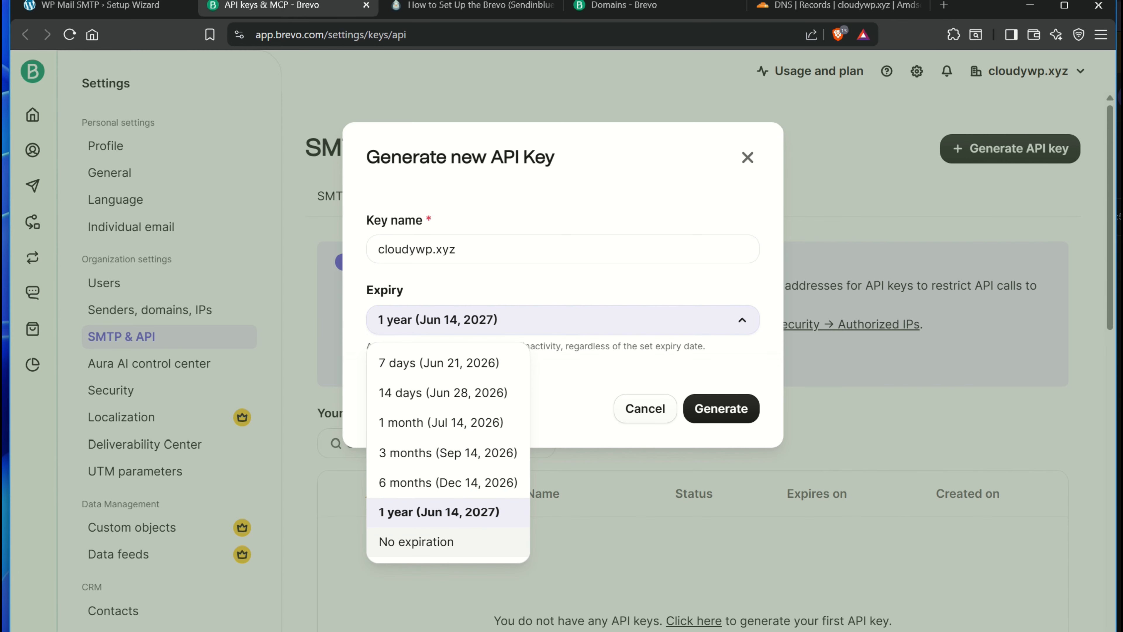
left_click_drag(462, 541, 446, 363)
left_click(444, 363)
left_click(721, 408)
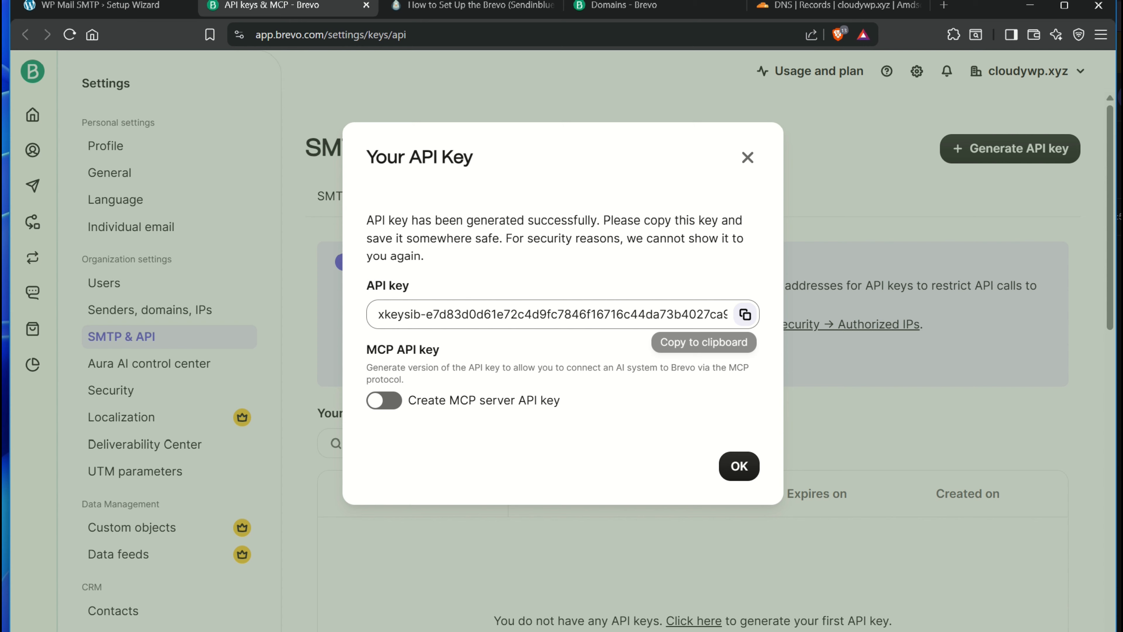
left_click(745, 314)
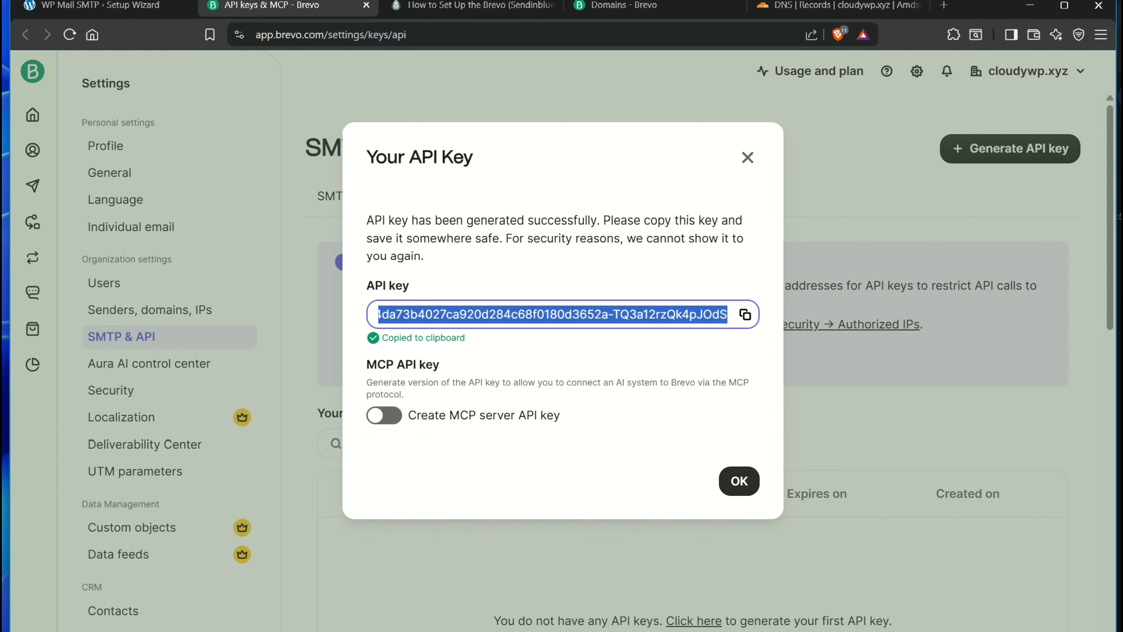
left_click(738, 481)
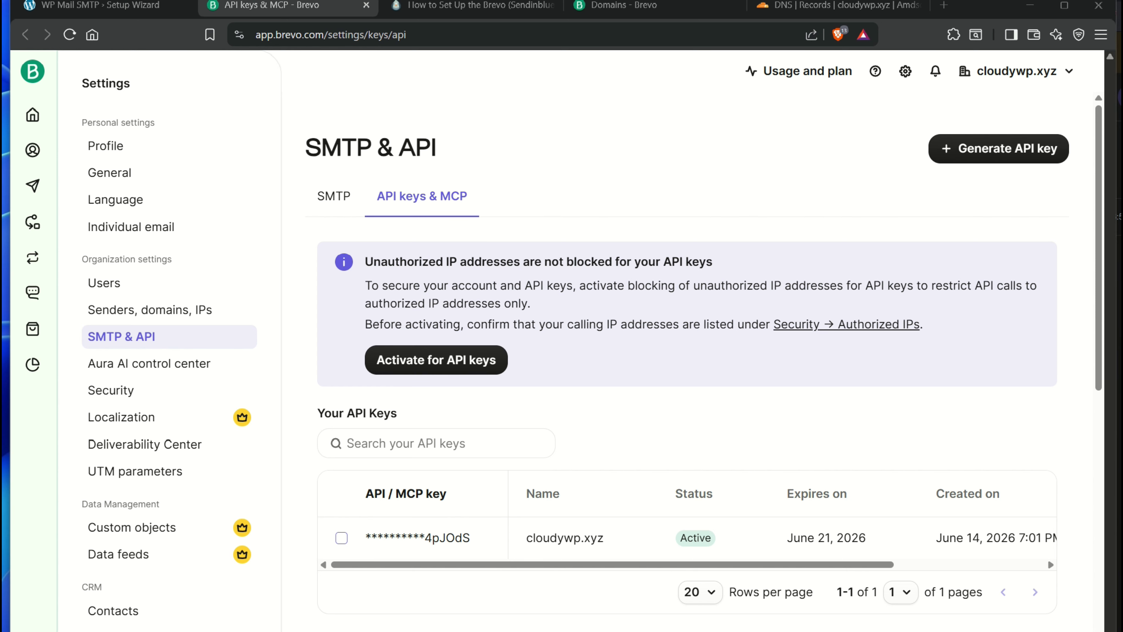
left_click(120, 7)
Paste the copied Brevo API key into the wizard's API Key field
left_click(358, 425)
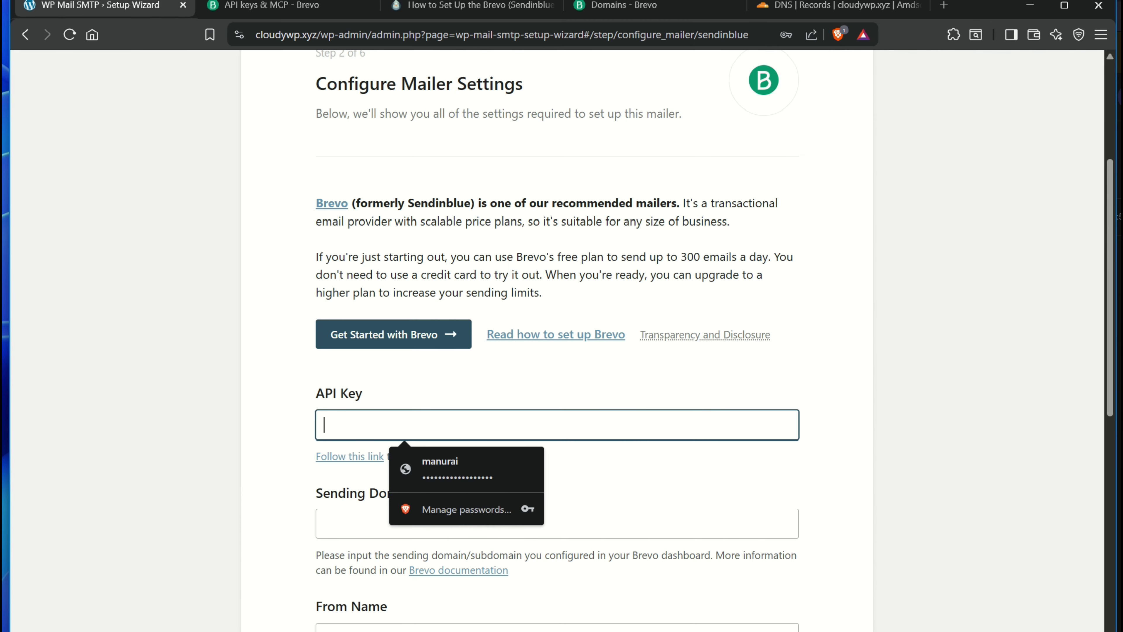
key("ctrl+v")
scroll(558, 341, "down", 5)
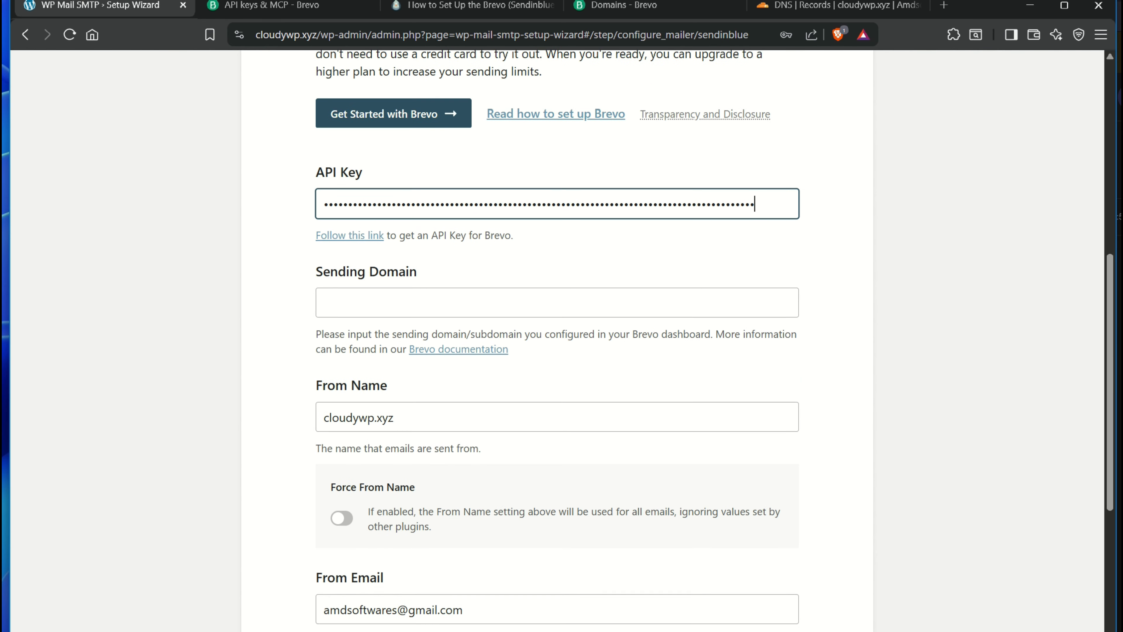
left_click(359, 300)
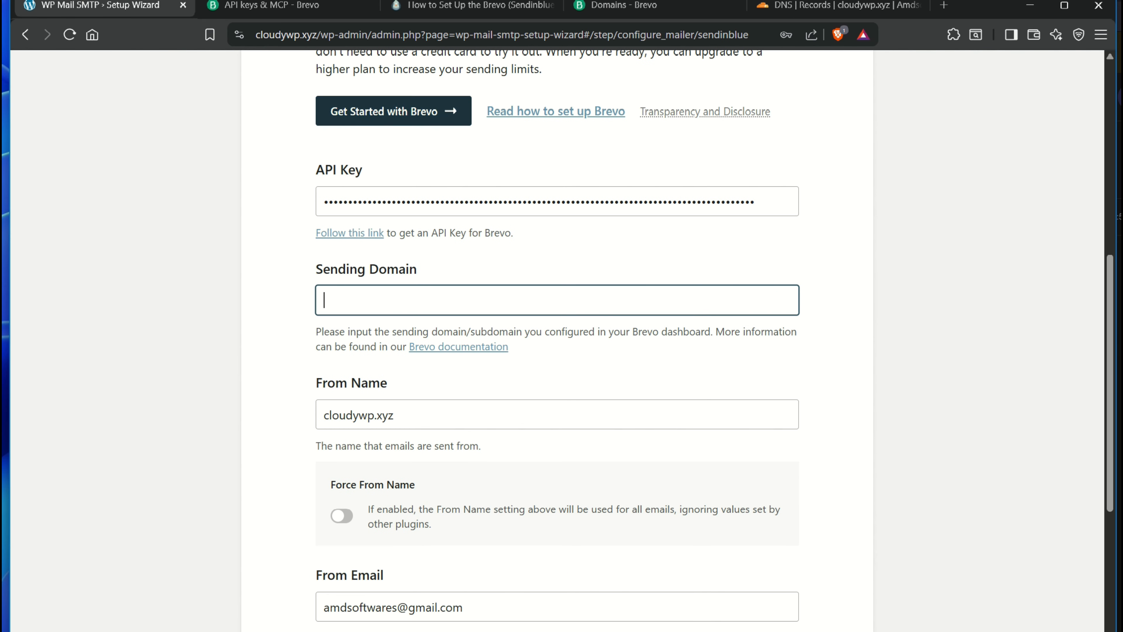
Copy cloudywp.xyz from Brevo's domain list and paste it as the Sending Domain
key("ctrl+Tab")
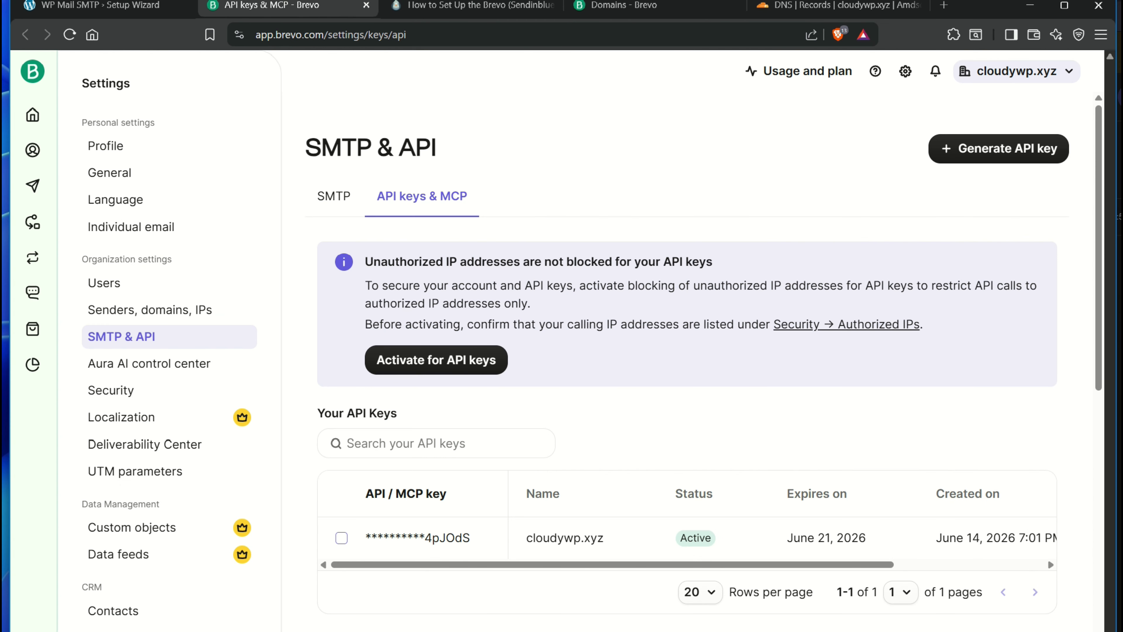
left_click(150, 309)
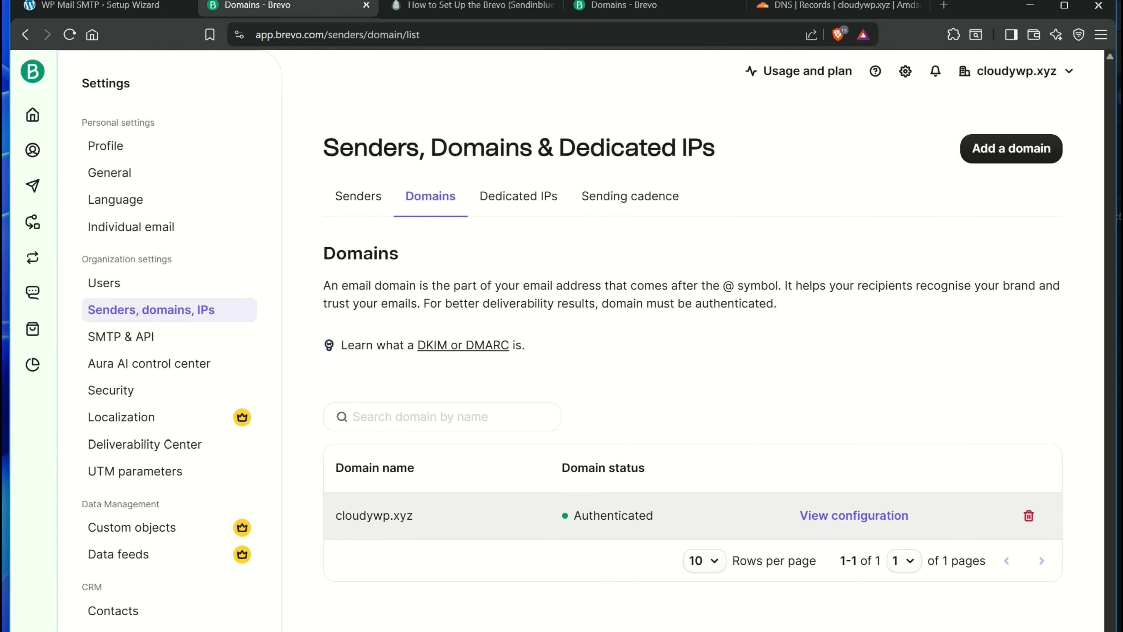
left_click_drag(415, 515, 383, 515)
left_click_drag(353, 515, 335, 516)
left_click(354, 515)
left_click_drag(413, 515, 335, 515)
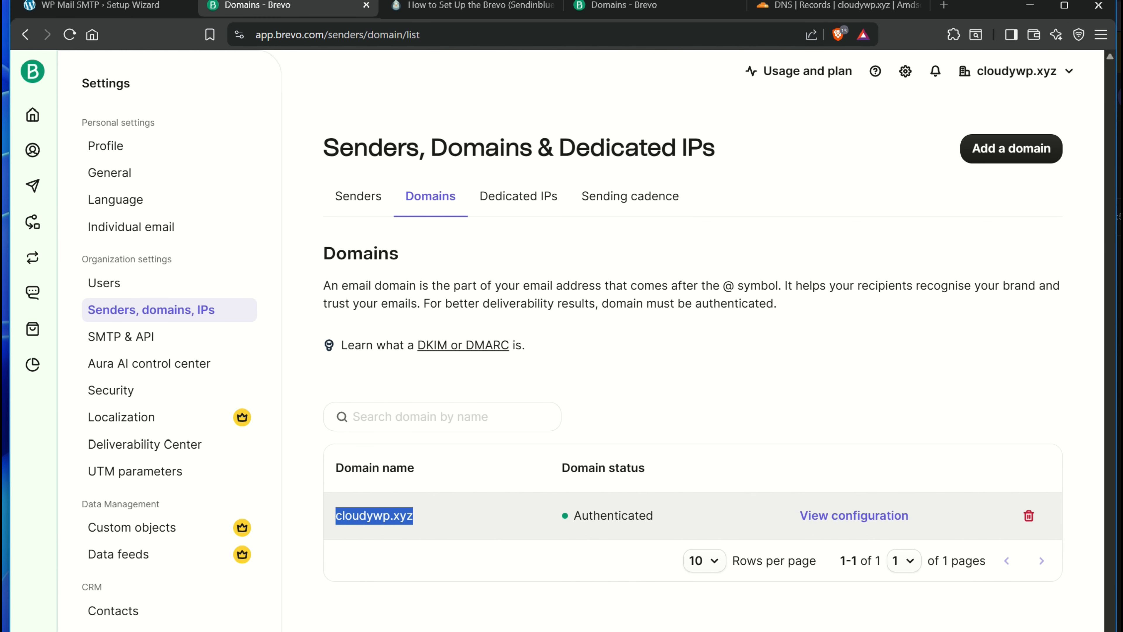
left_click(100, 5)
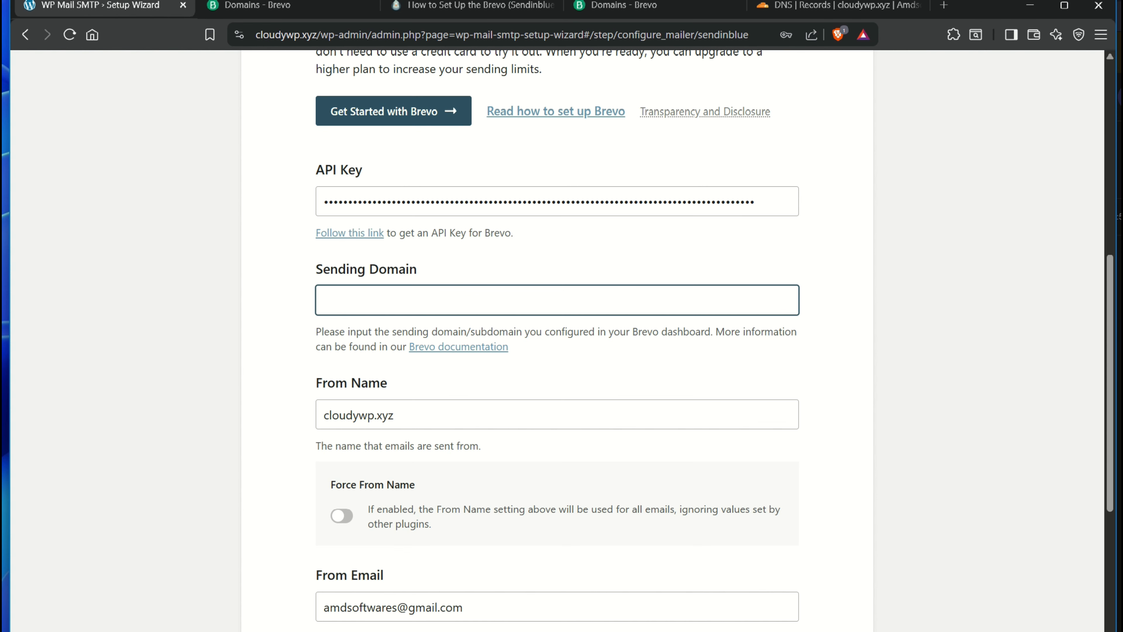
key("ctrl+v")
scroll(557, 341, "down", 3)
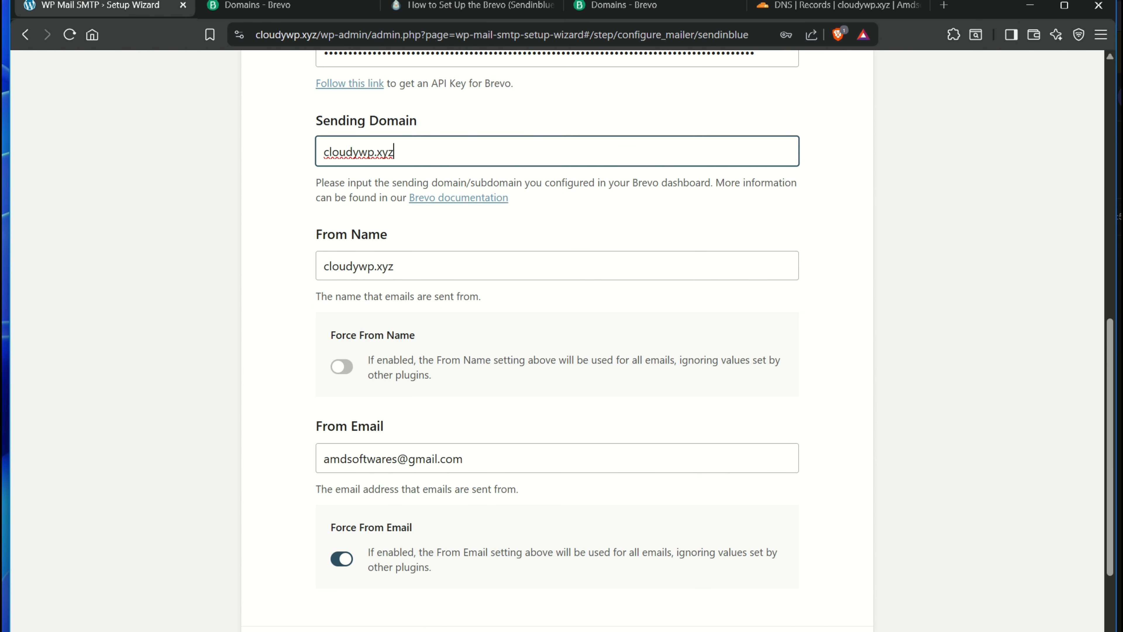
left_click_drag(394, 239, 335, 239)
left_click_drag(398, 267, 322, 266)
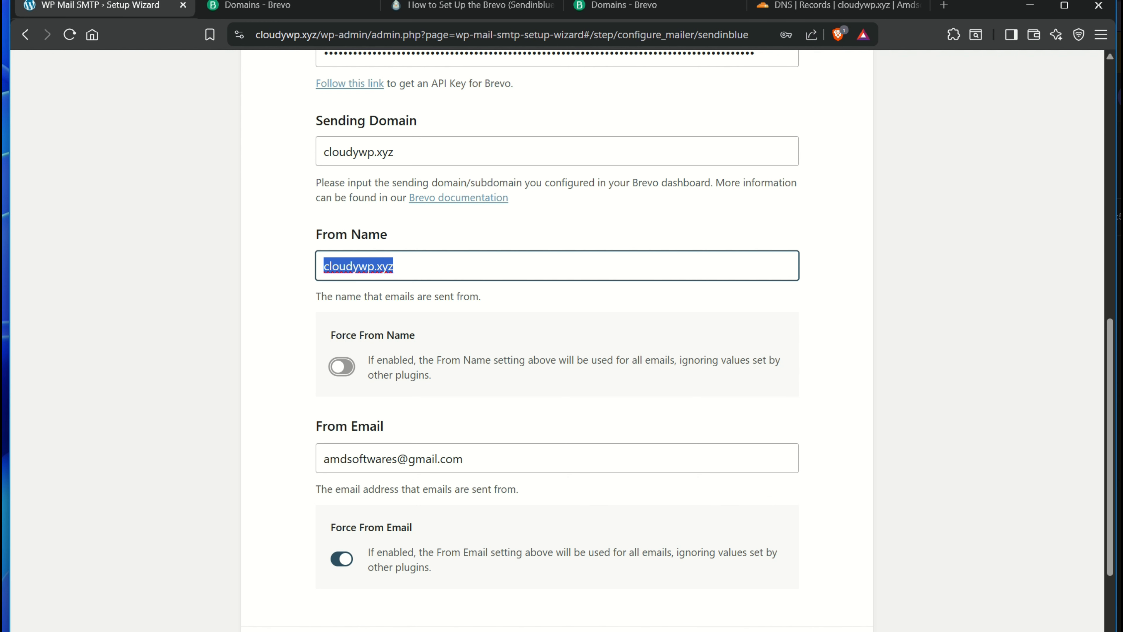
left_click_drag(466, 459, 322, 459)
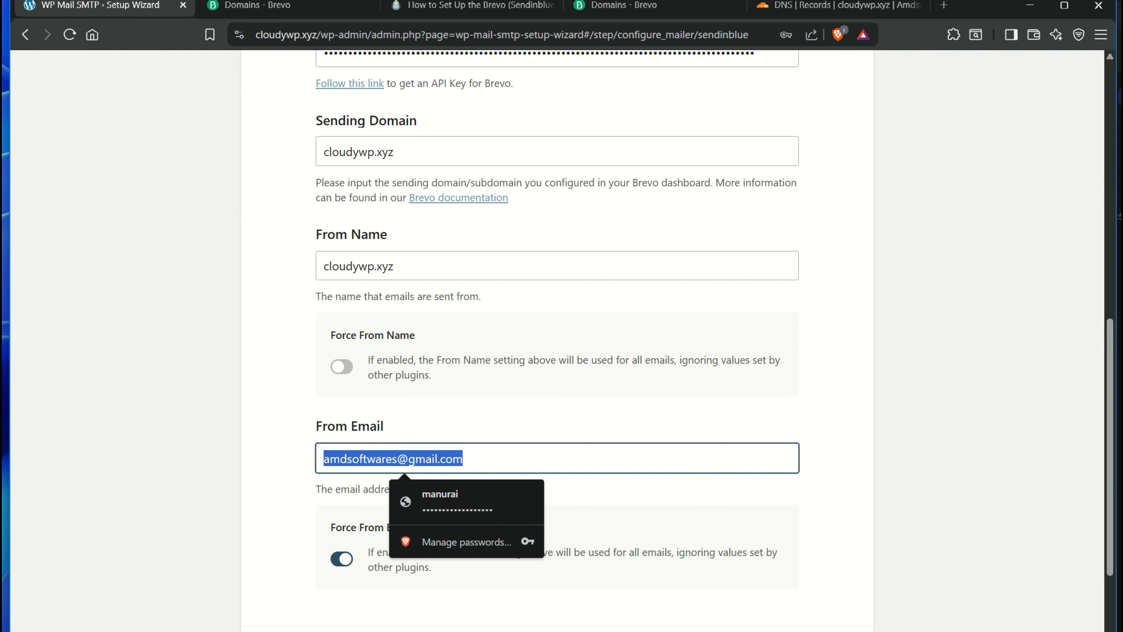
key("BackSpace")
scroll(557, 341, "down", 1)
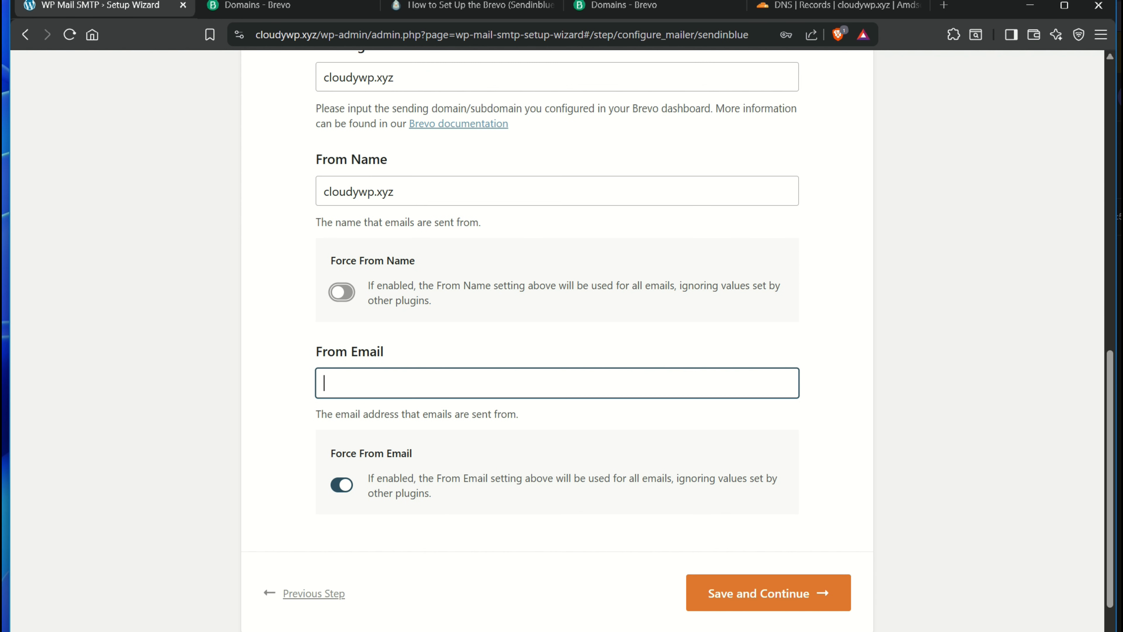
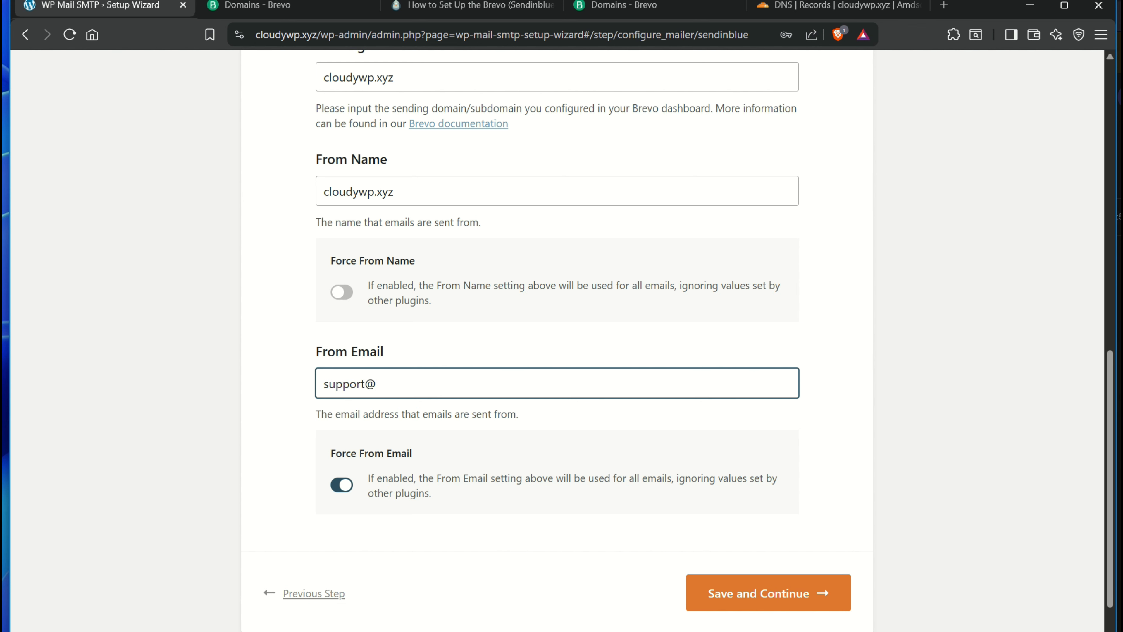
key("ctrl+v")
key("ctrl+a")
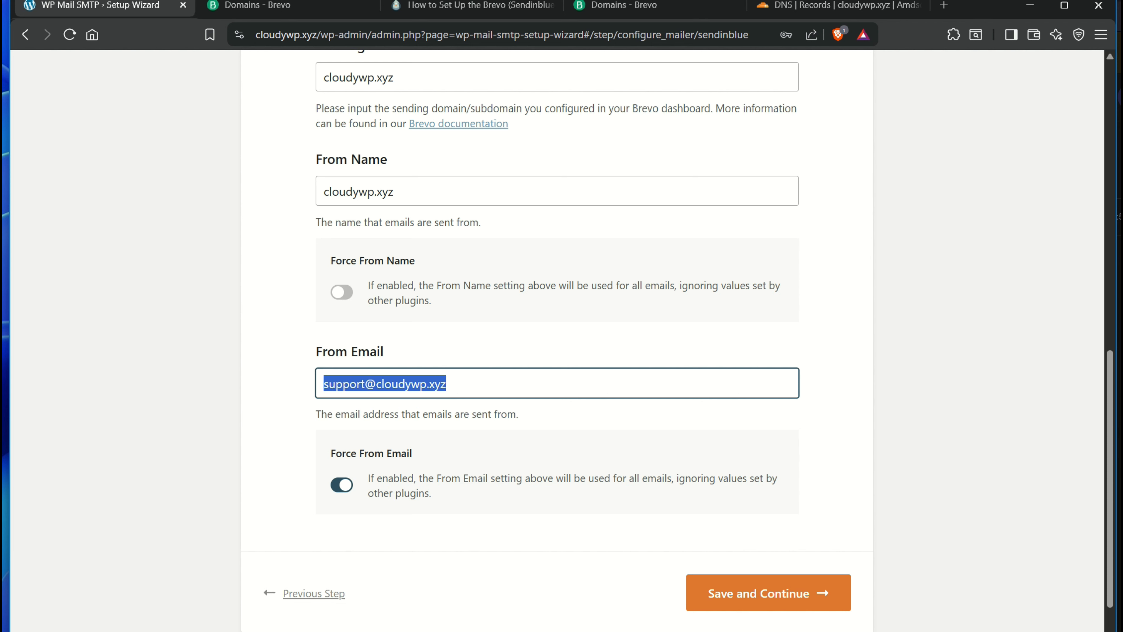
double_click(344, 383)
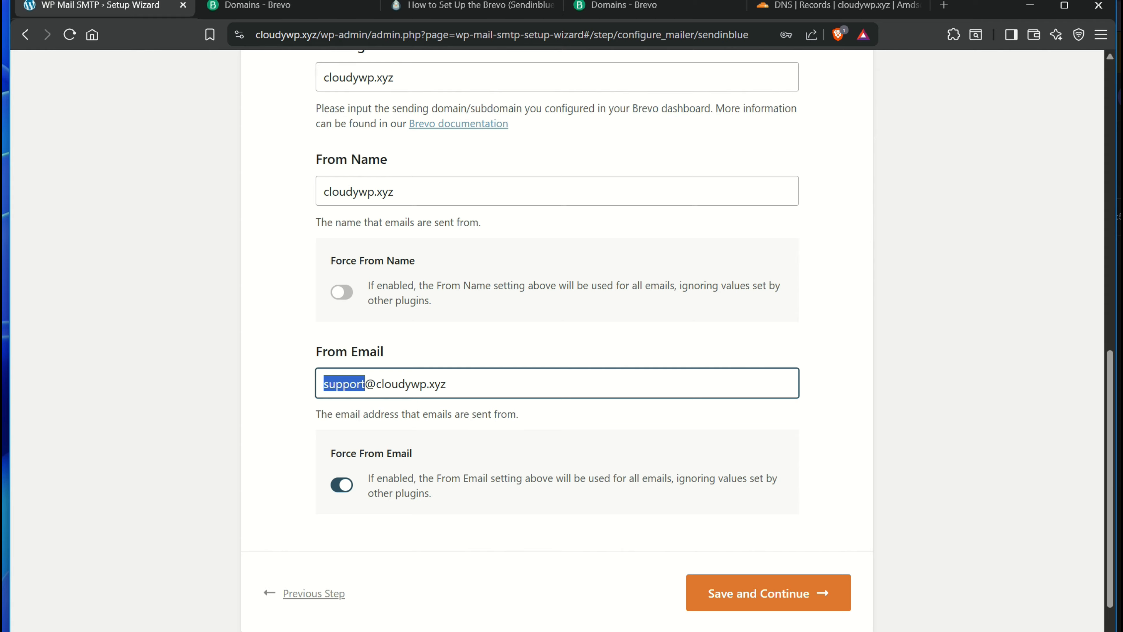
left_click(769, 593)
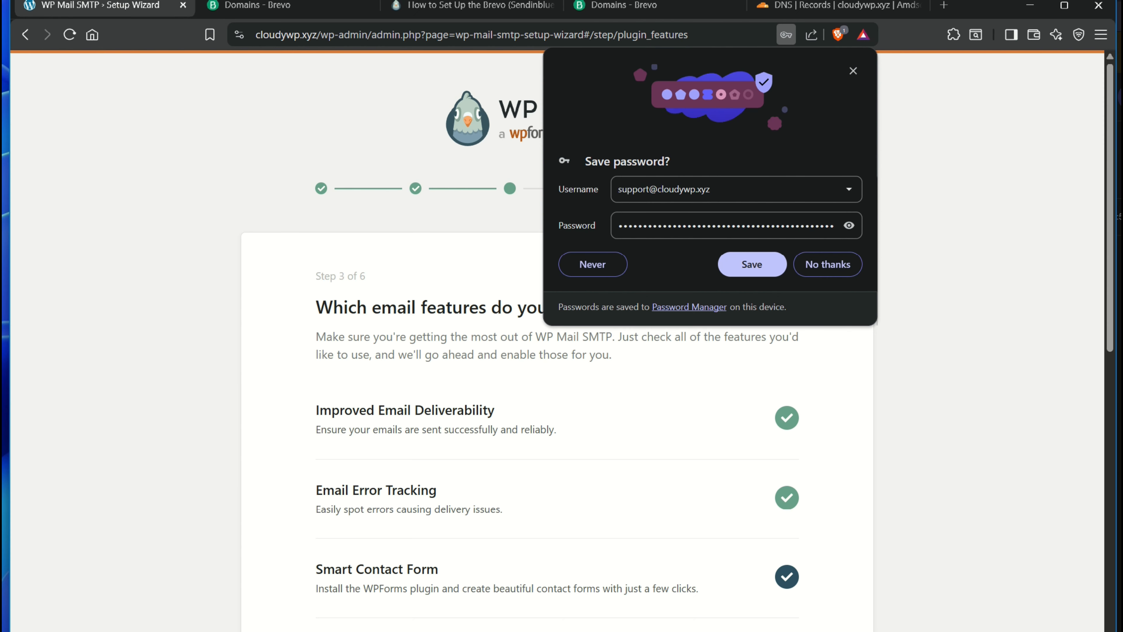
Dismiss the save-password prompt and keep the default email features
left_click(752, 264)
scroll(557, 332, "down", 5)
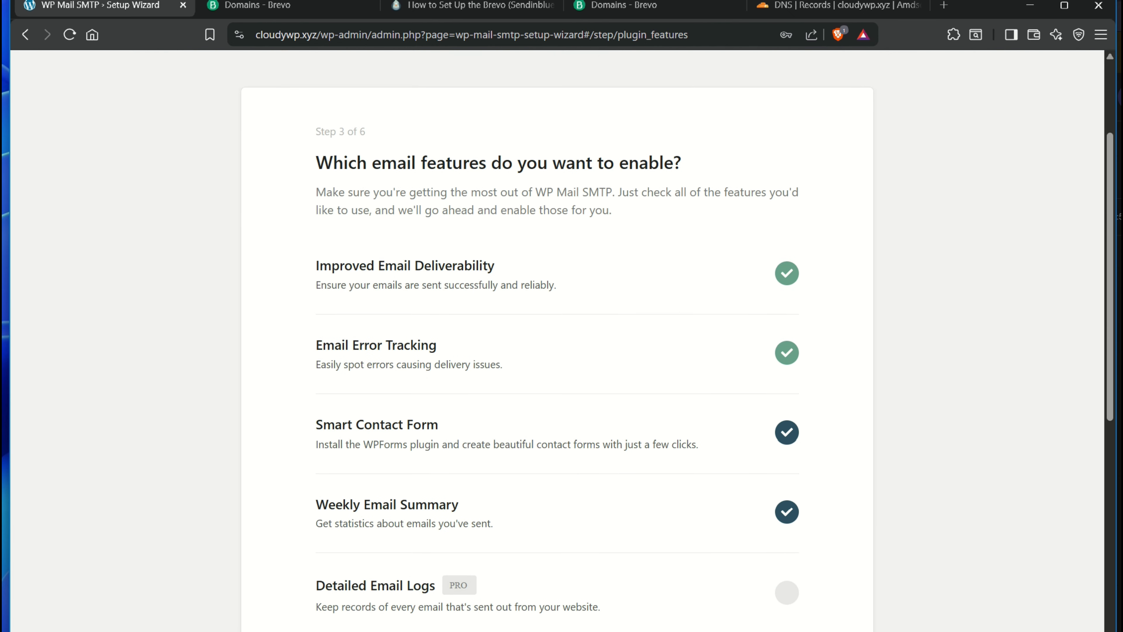
scroll(557, 332, "down", 6)
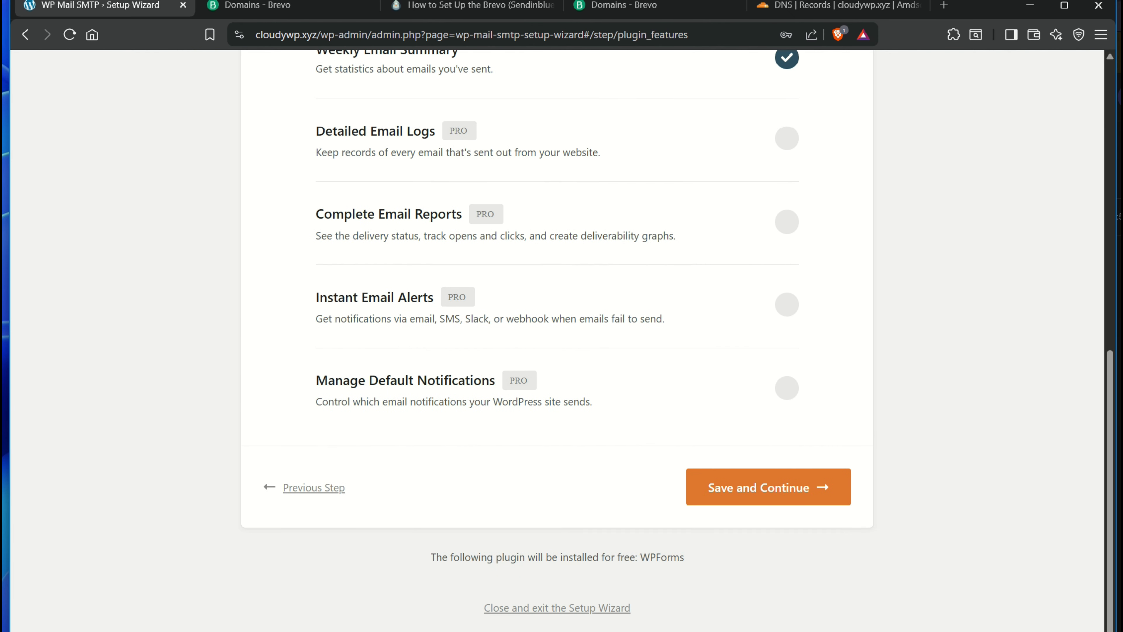
scroll(558, 332, "up", 7)
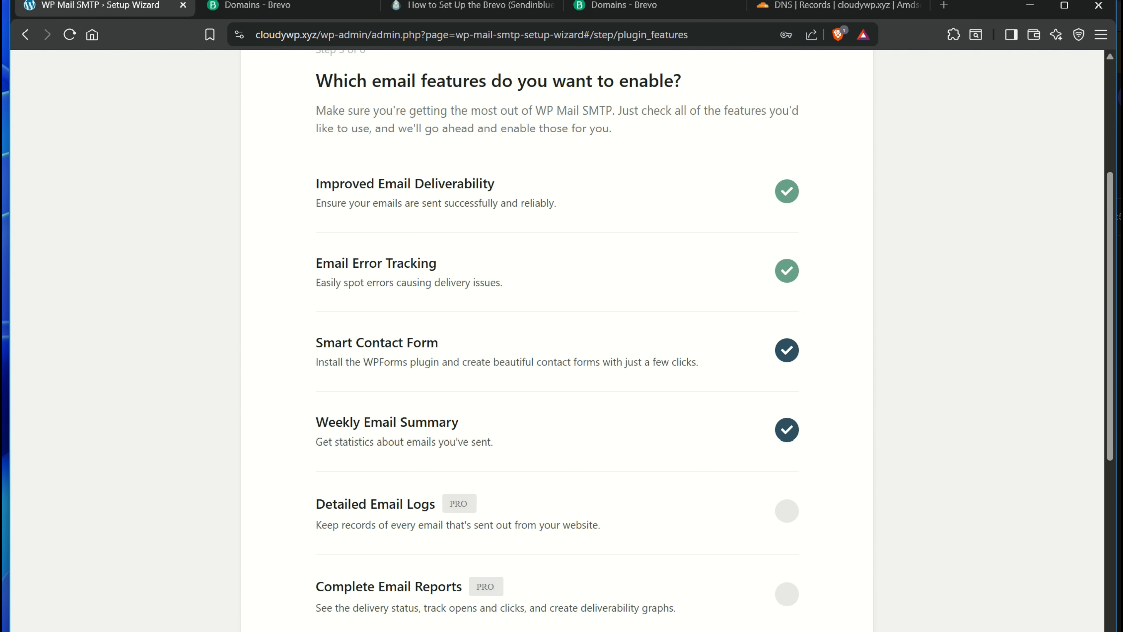
scroll(557, 331, "down", 2)
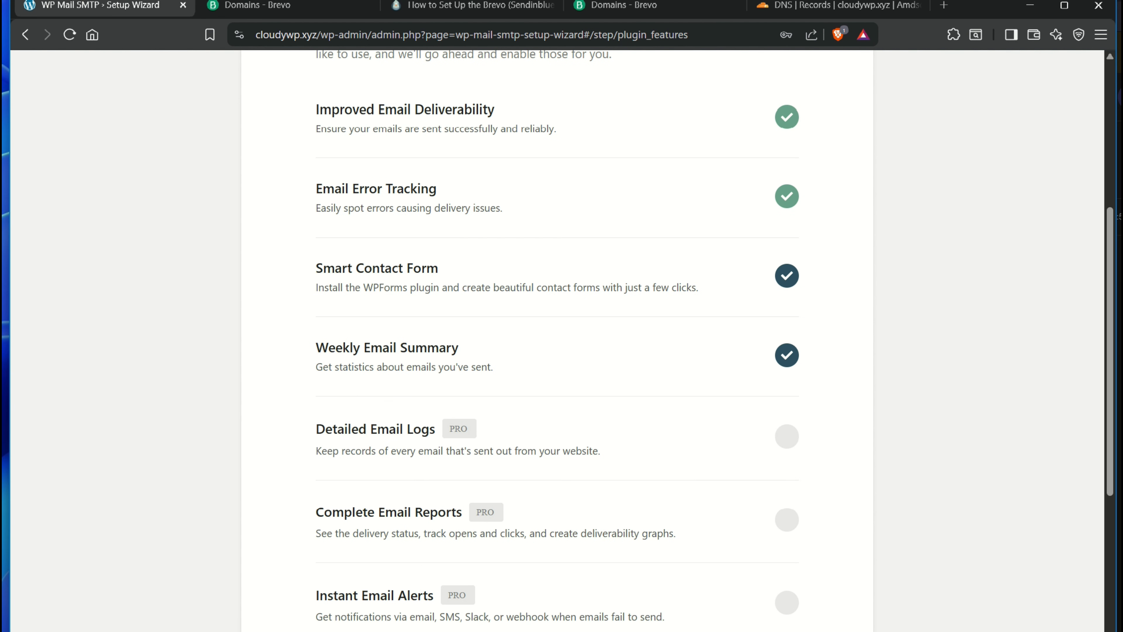
scroll(557, 341, "down", 5)
scroll(557, 341, "up", 1)
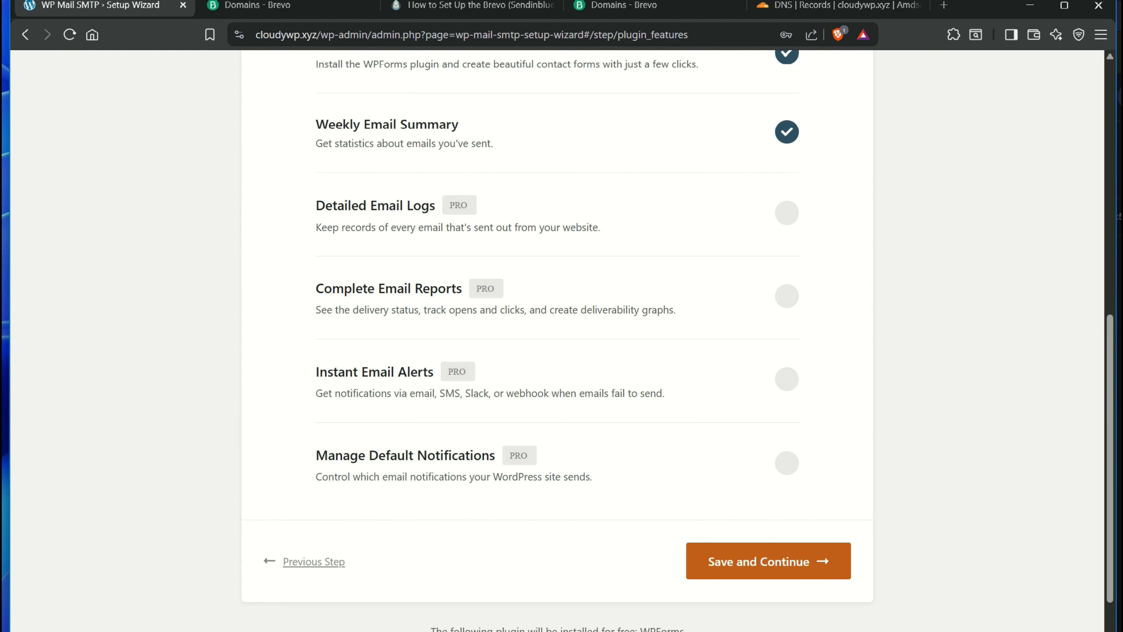
left_click(769, 561)
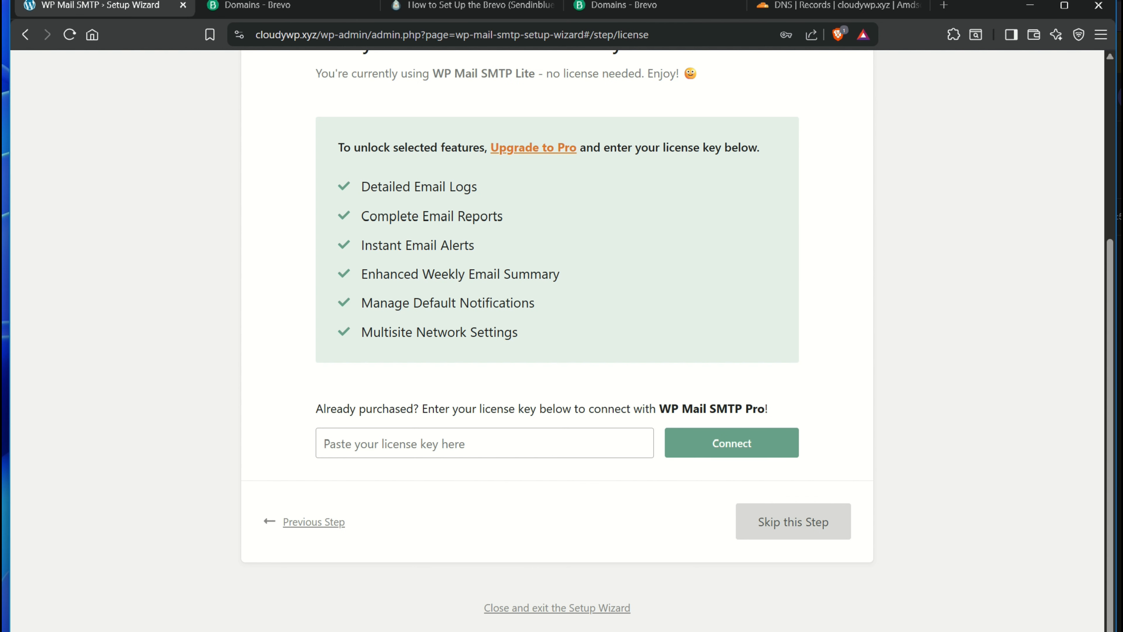
Skip the license key step and review the wizard's Congrats page
left_click(793, 522)
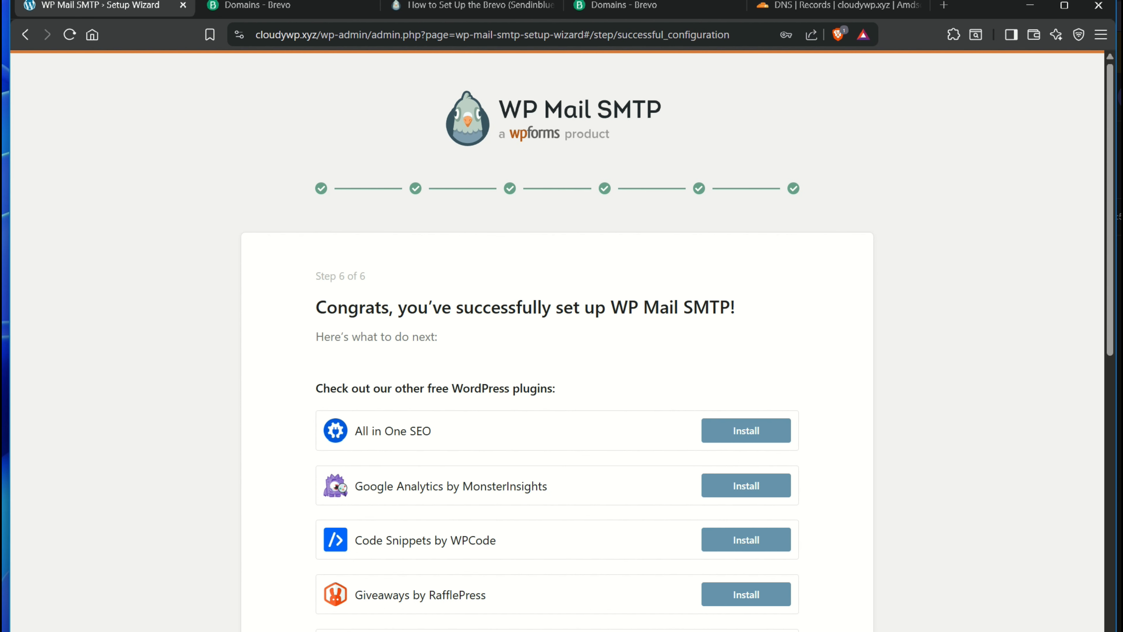
scroll(561, 340, "down", 8)
scroll(562, 341, "down", 3)
scroll(562, 341, "up", 5)
scroll(562, 341, "down", 5)
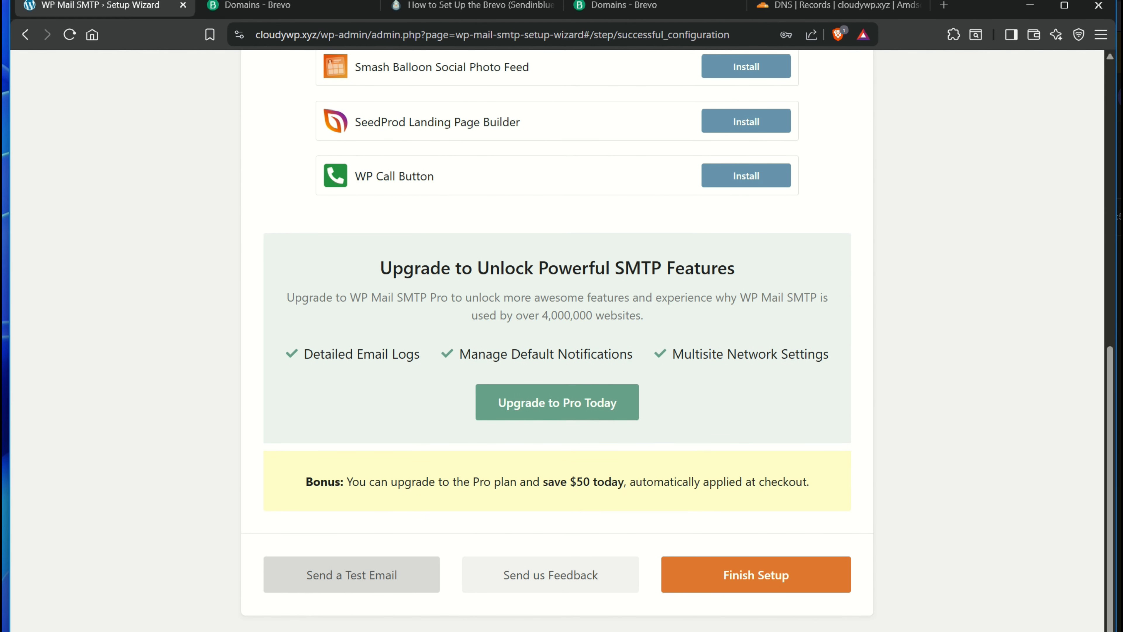
Send an HTML test email to the site owner's Gmail address from WP Mail SMTP's Email Test tool
left_click(352, 574)
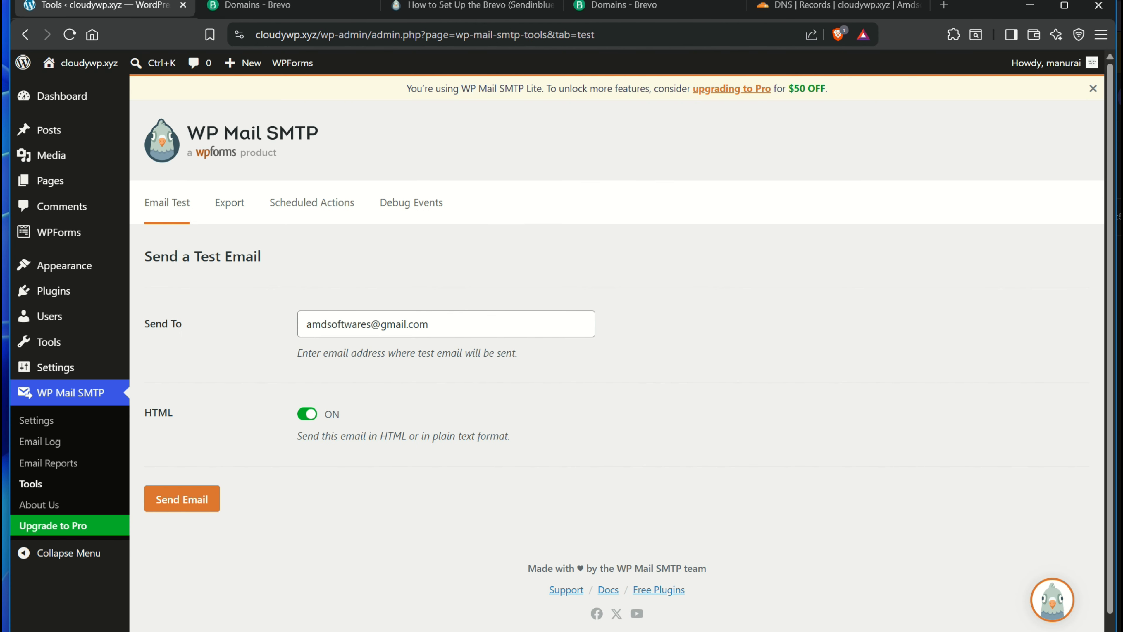
left_click(429, 324)
key("ctrl+a")
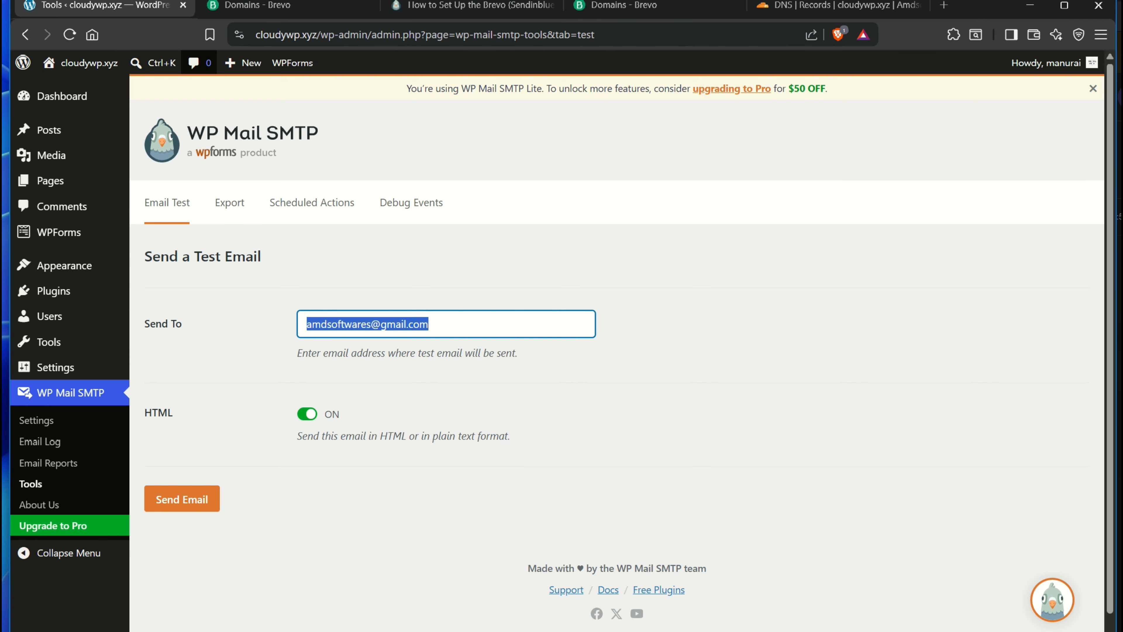
left_click(429, 324)
key("ctrl+a")
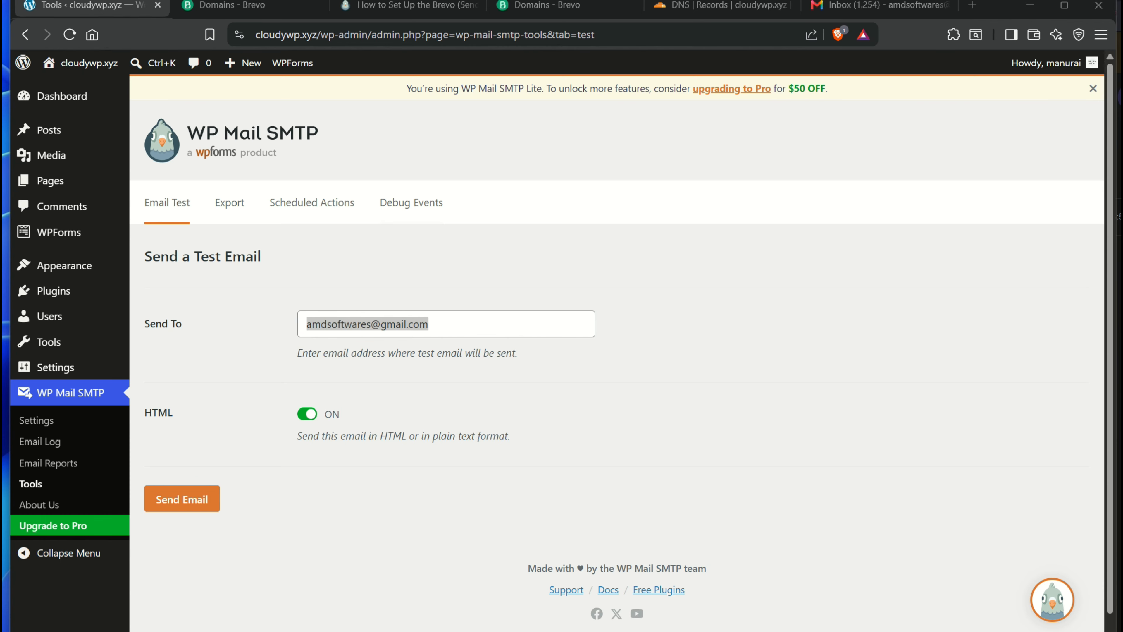
left_click(654, 274)
left_click(182, 498)
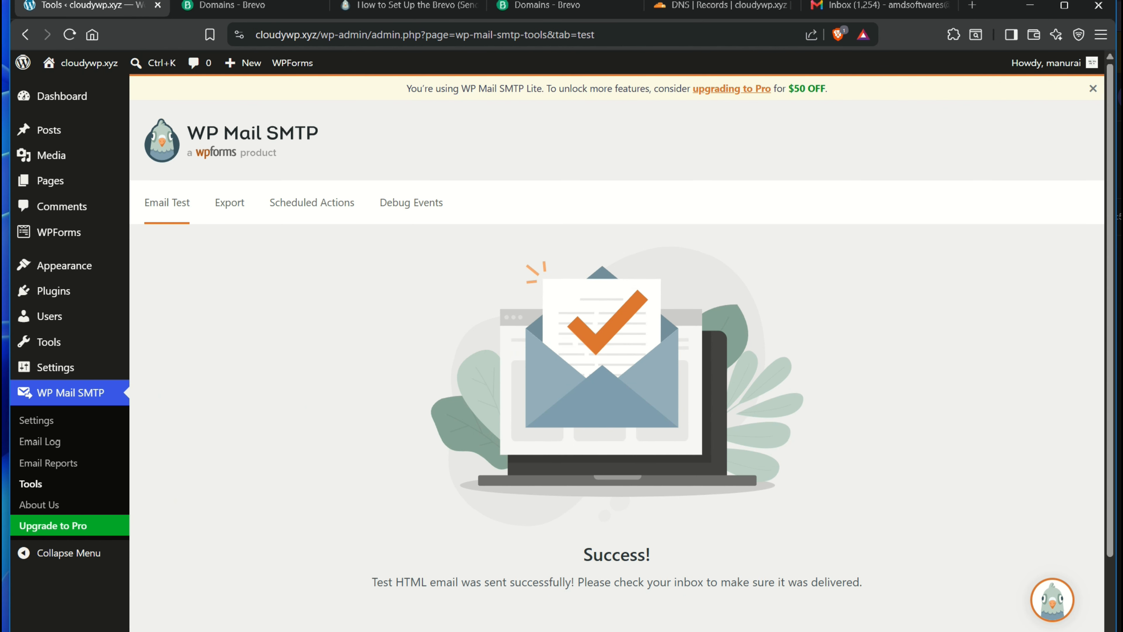
scroll(617, 341, "down", 2)
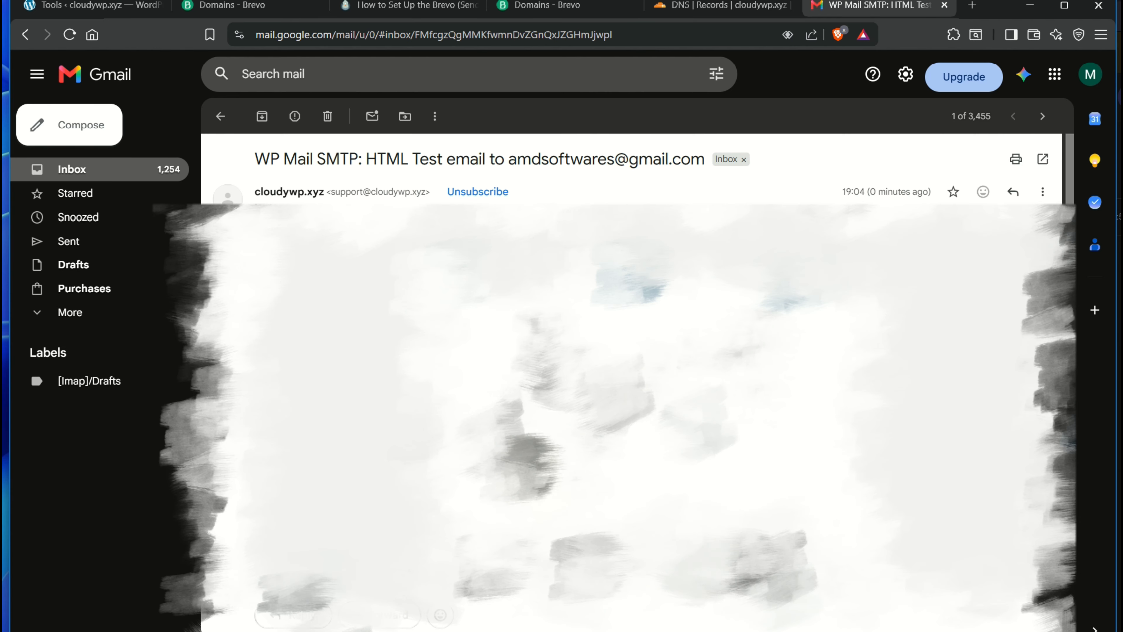
Read the Congrats success line in the WP Mail SMTP test email, then return to WordPress
scroll(652, 381, "down", 10)
scroll(652, 354, "up", 3)
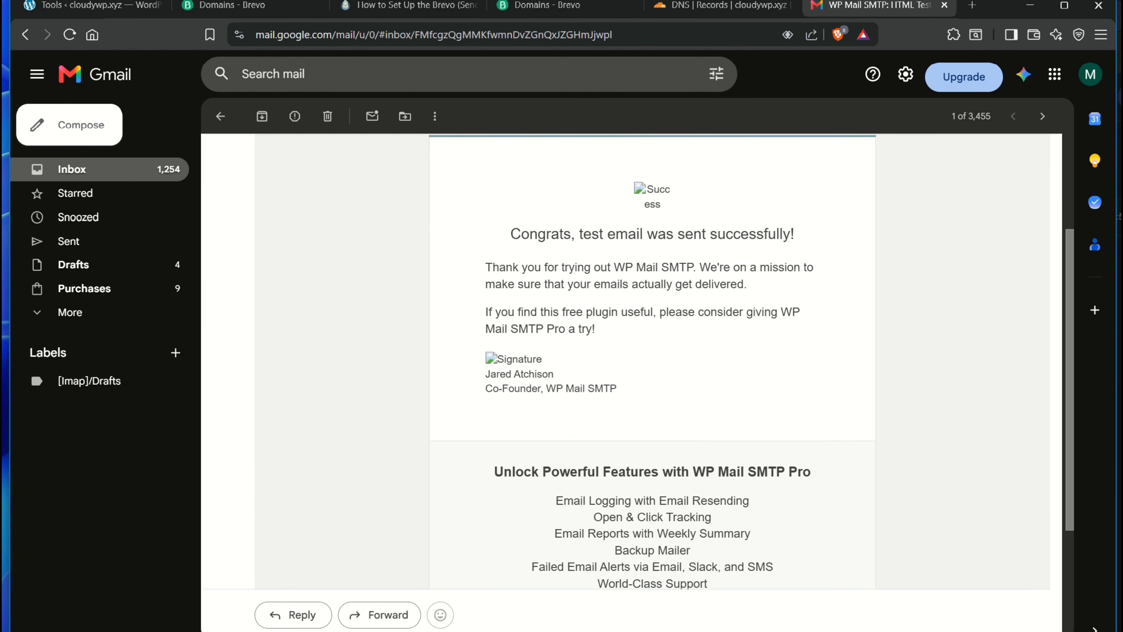
left_click_drag(511, 267, 776, 267)
left_click(776, 267)
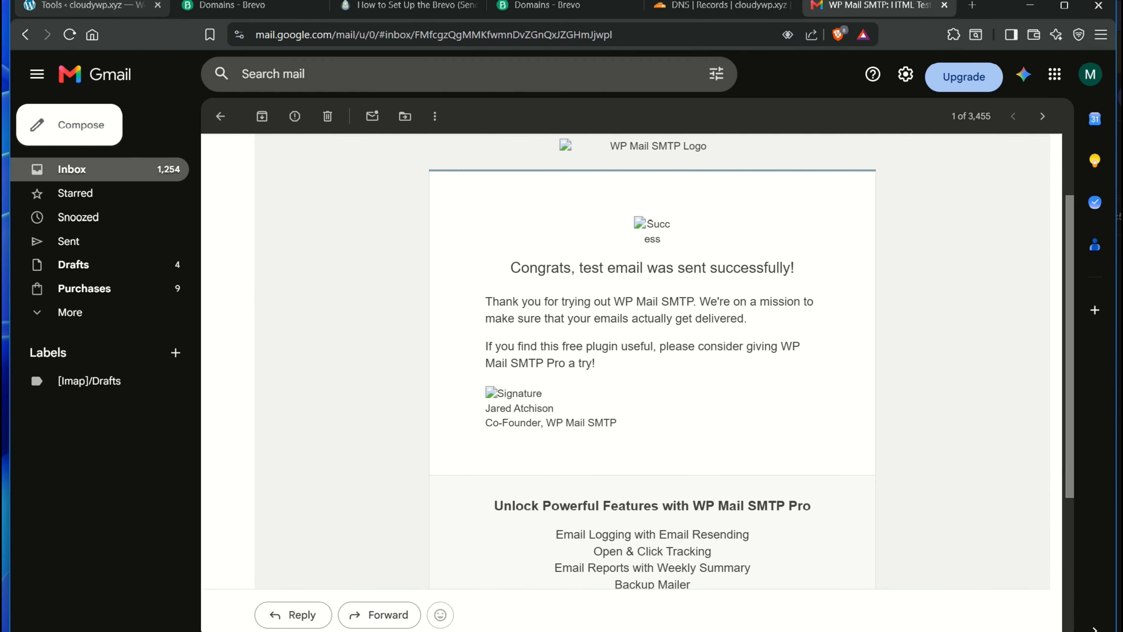
left_click(92, 5)
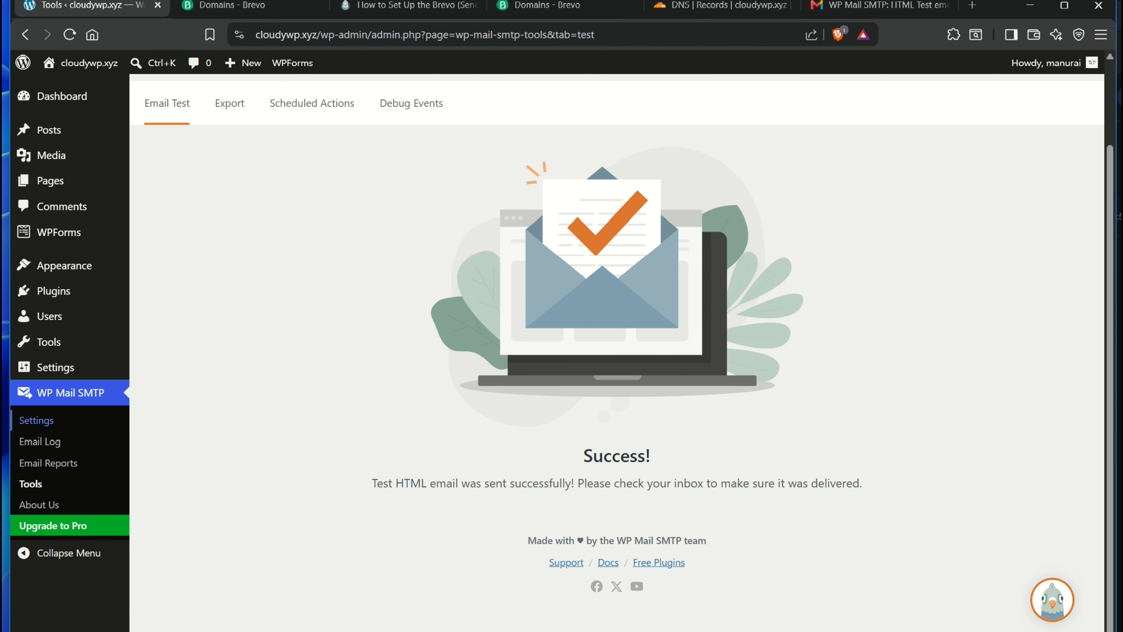
Confirm Brevo is the WP Mail SMTP mailer, then check cloudywp.xyz shows Authenticated in Brevo Domains
left_click(70, 393)
scroll(617, 352, "down", 6)
scroll(619, 354, "down", 7)
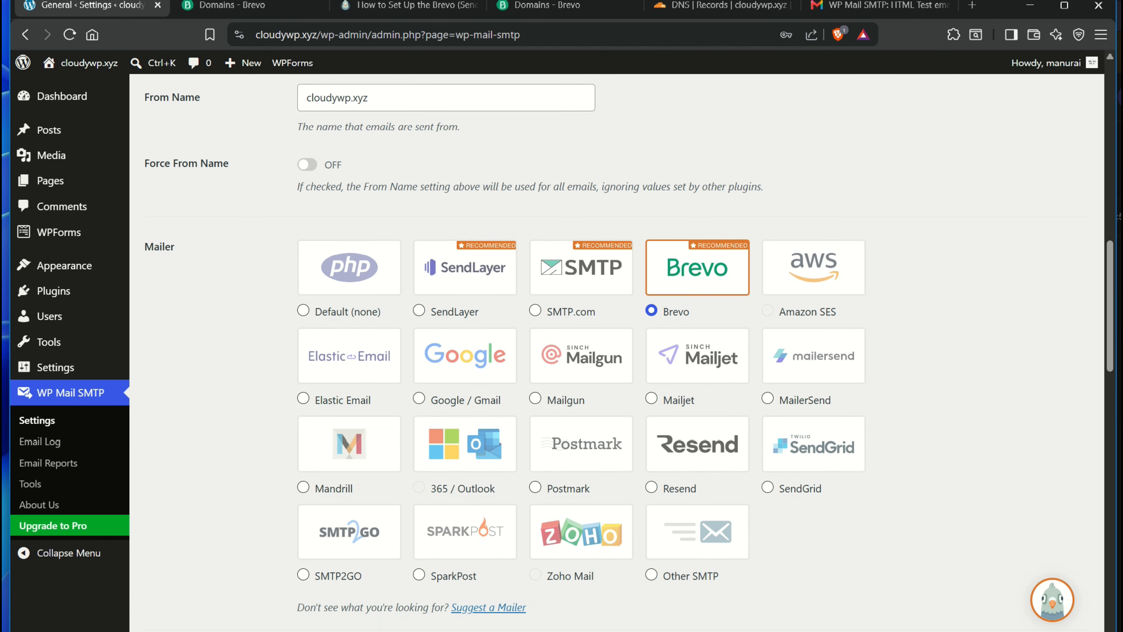
double_click(159, 235)
left_click(160, 234)
scroll(619, 354, "down", 2)
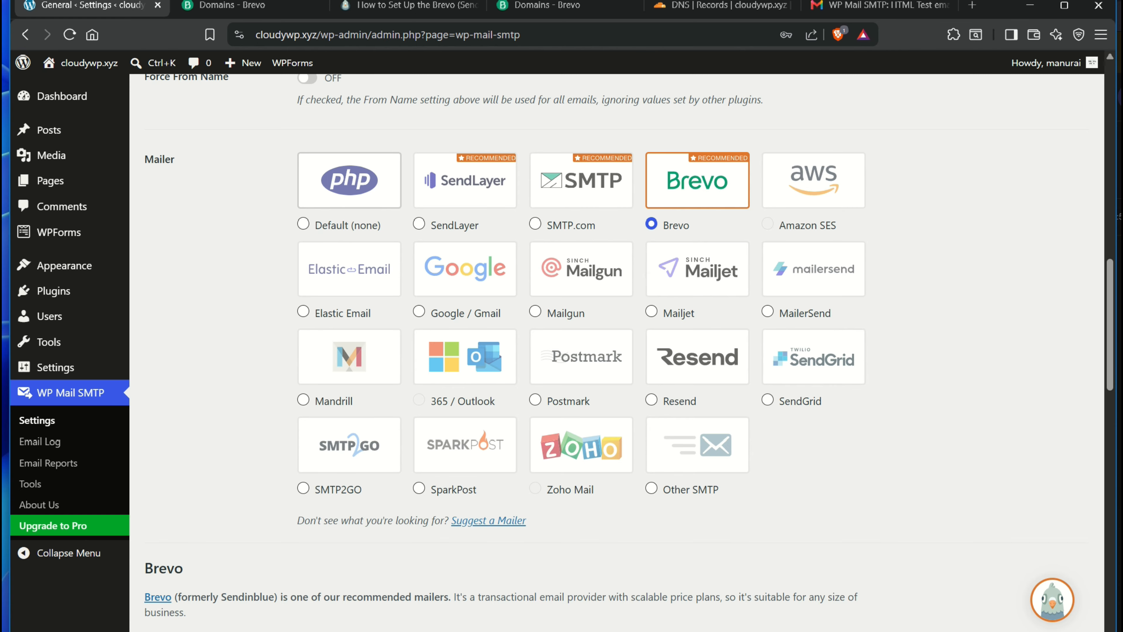
scroll(349, 181, "up", 8)
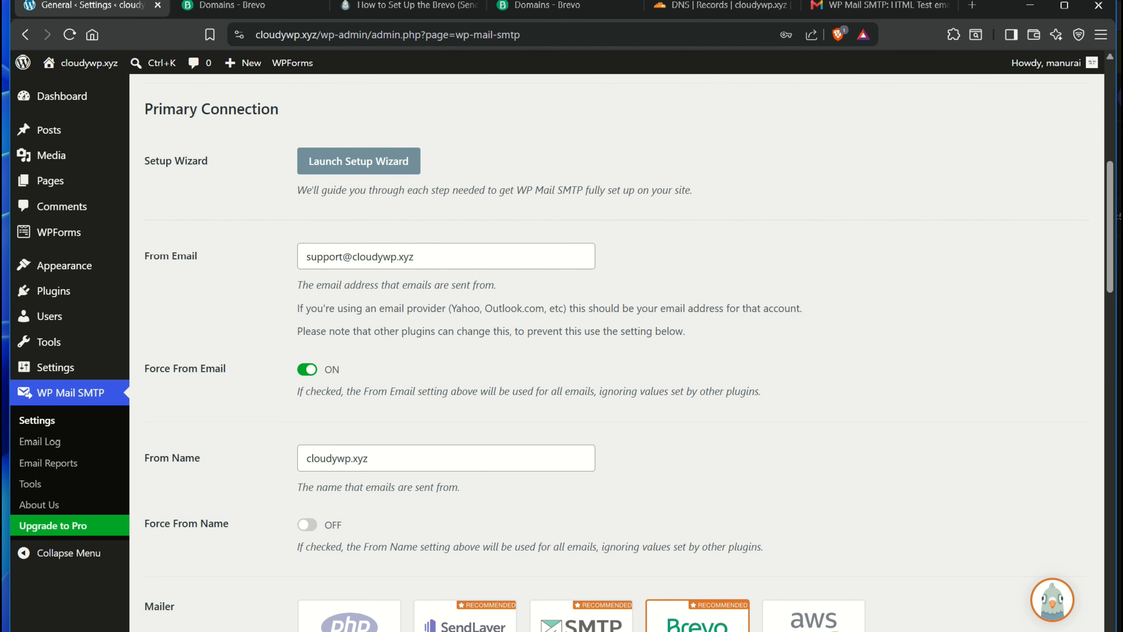
key("ctrl+Tab")
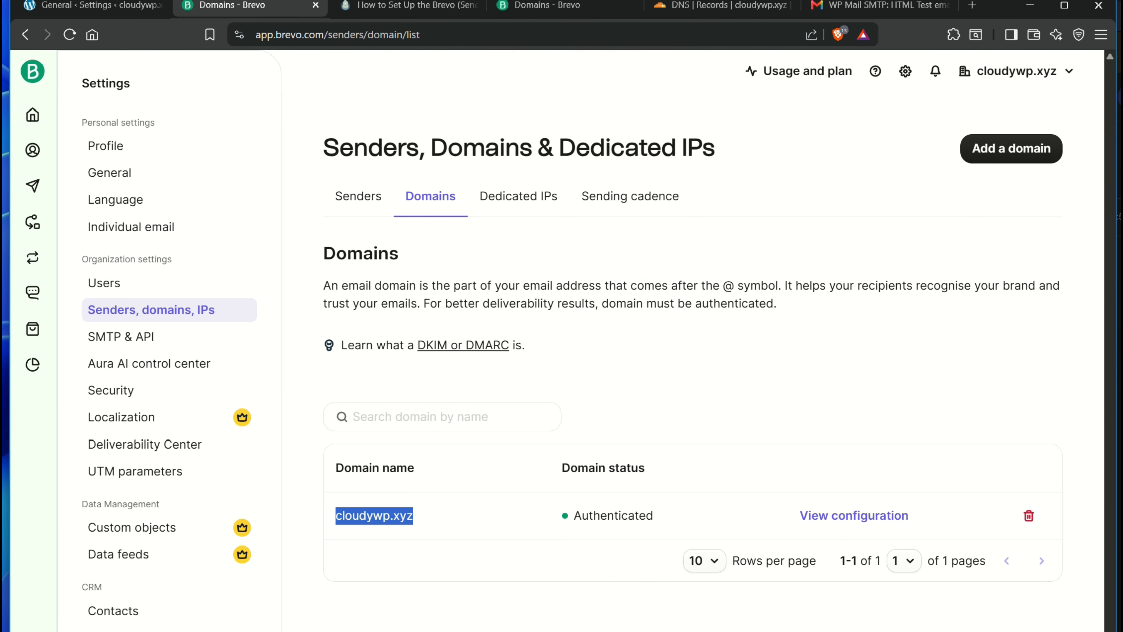
left_click(588, 252)
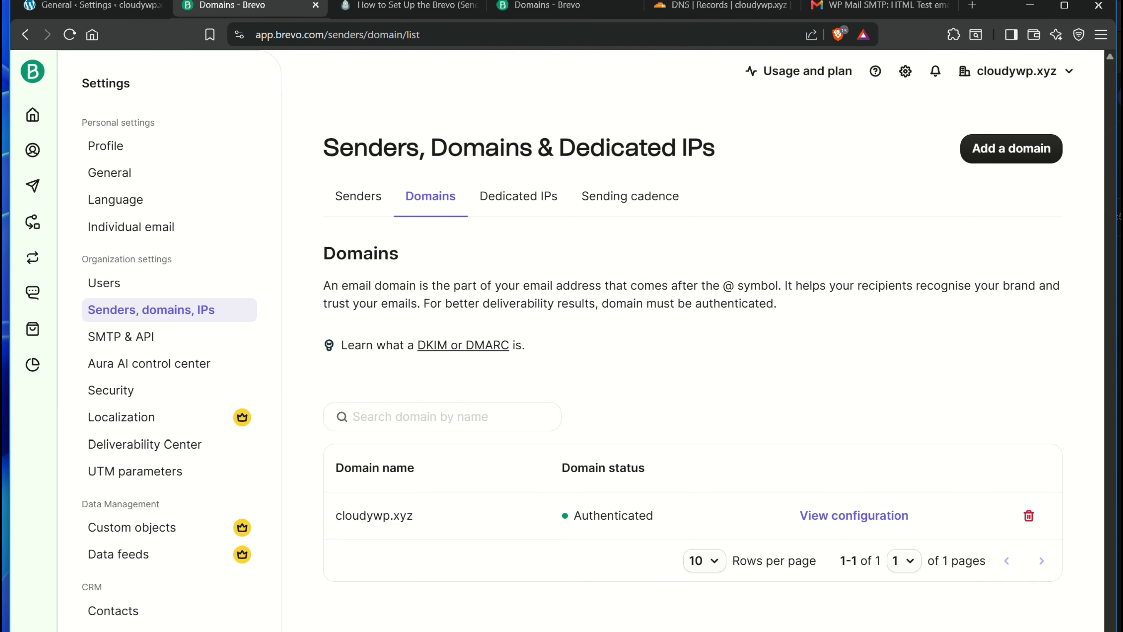